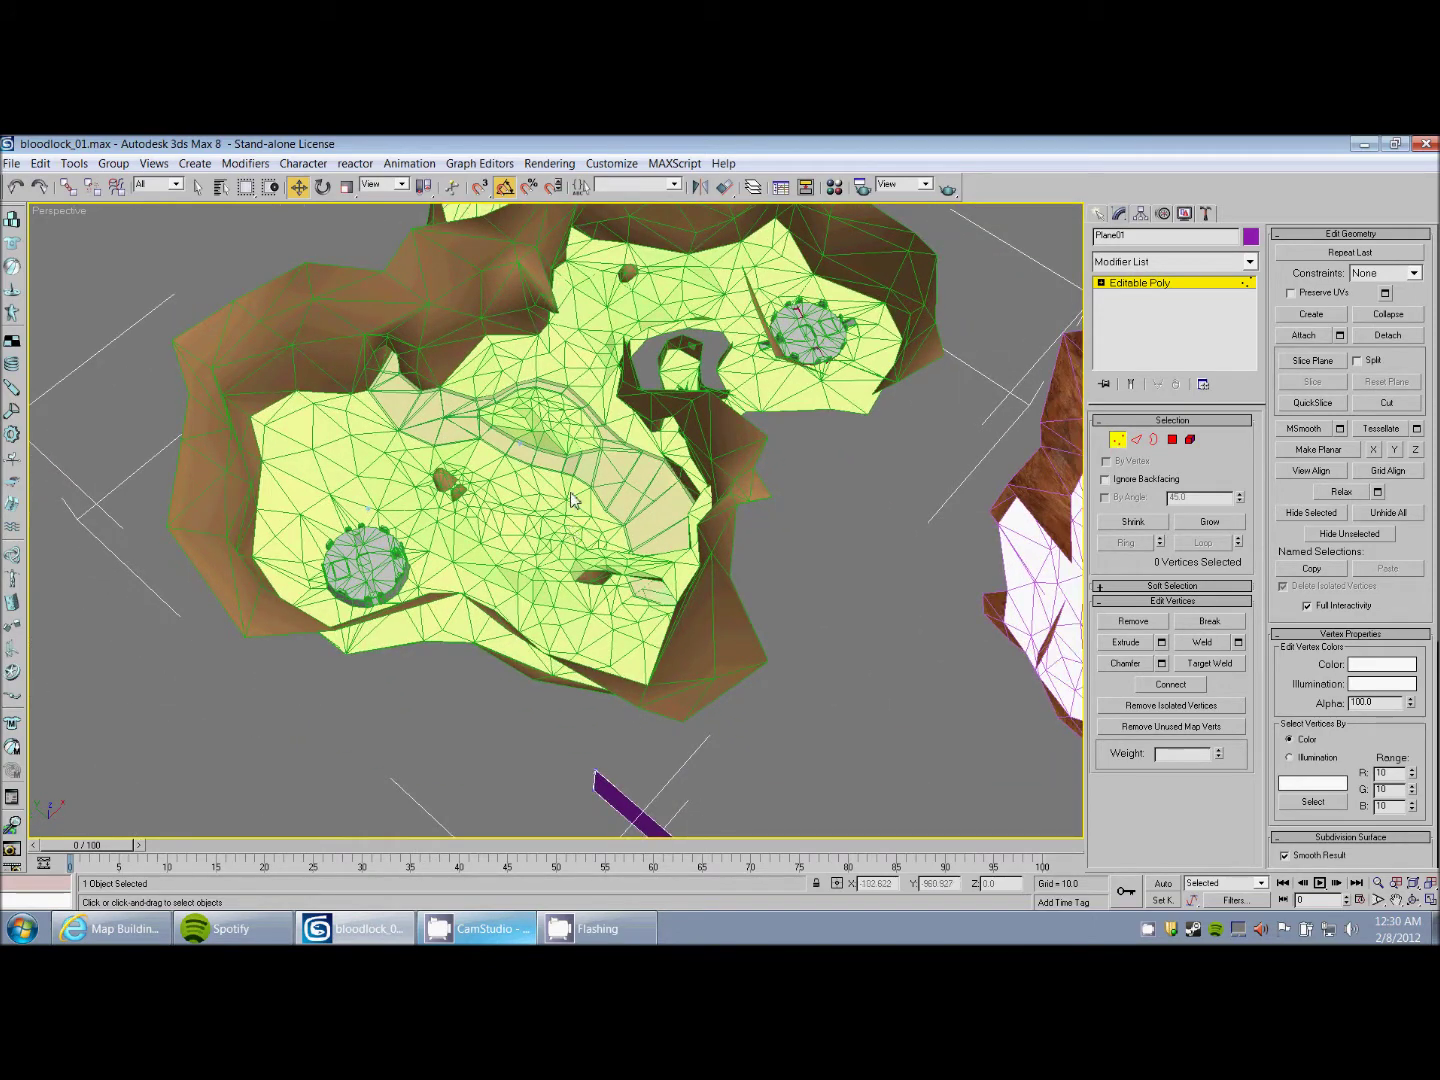
- Examine the cave map and the separate plane beside it from several angles
alt+middle_drag(600, 464, 664, 516)
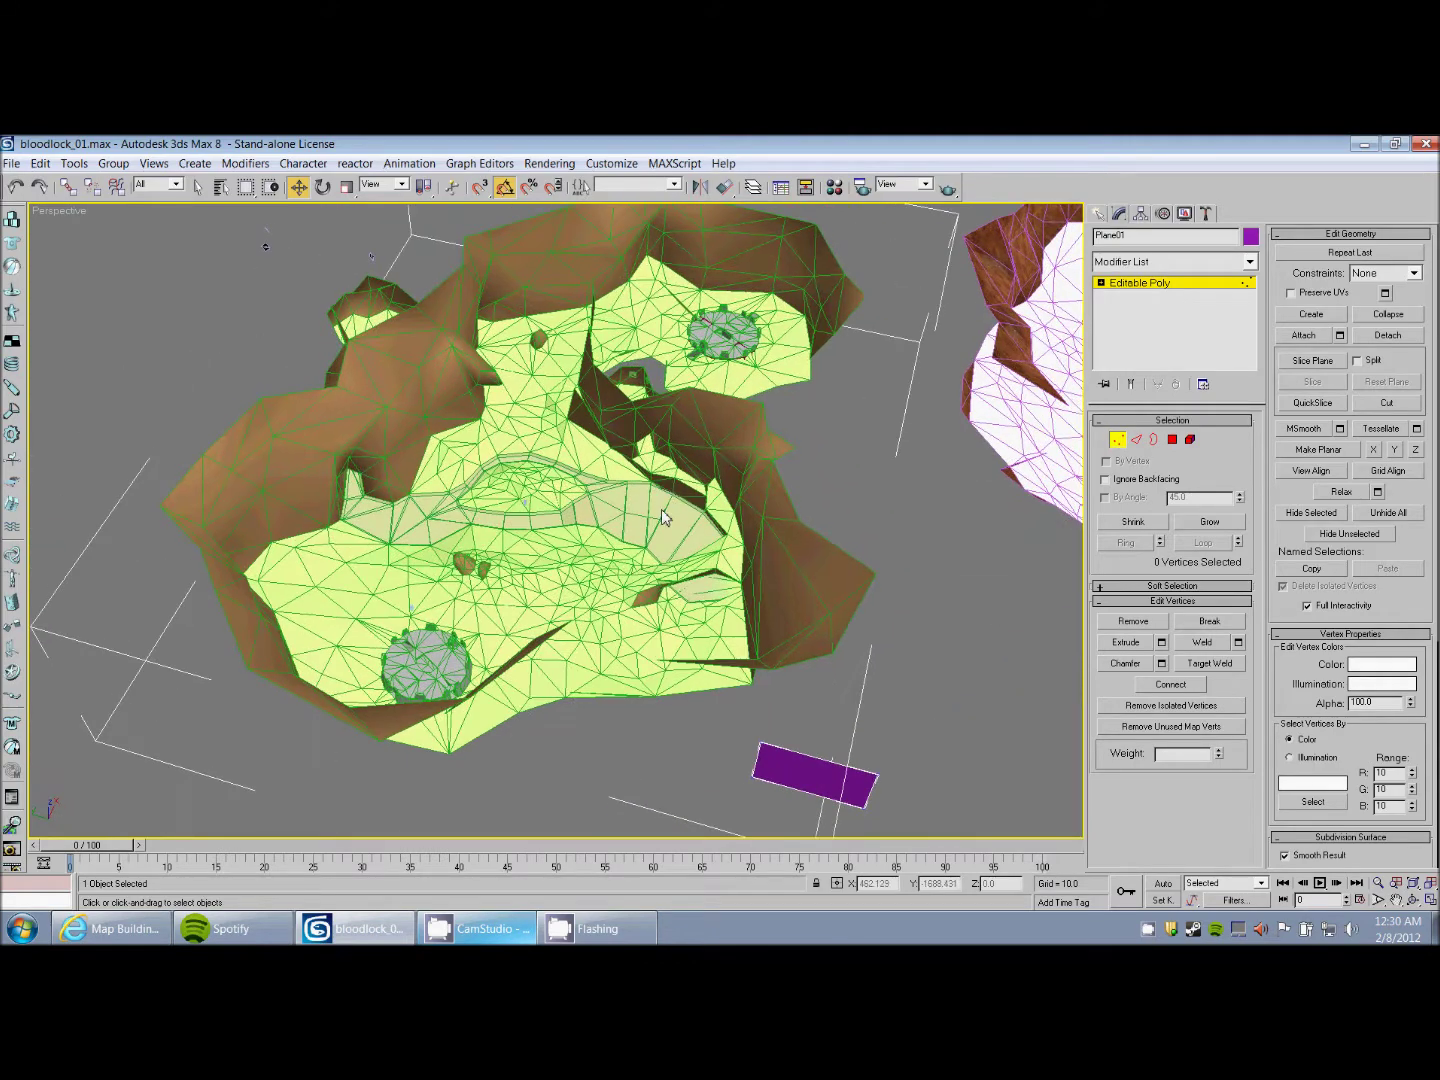
alt+middle_drag(637, 592, 678, 540)
scroll(676, 540, up, 3)
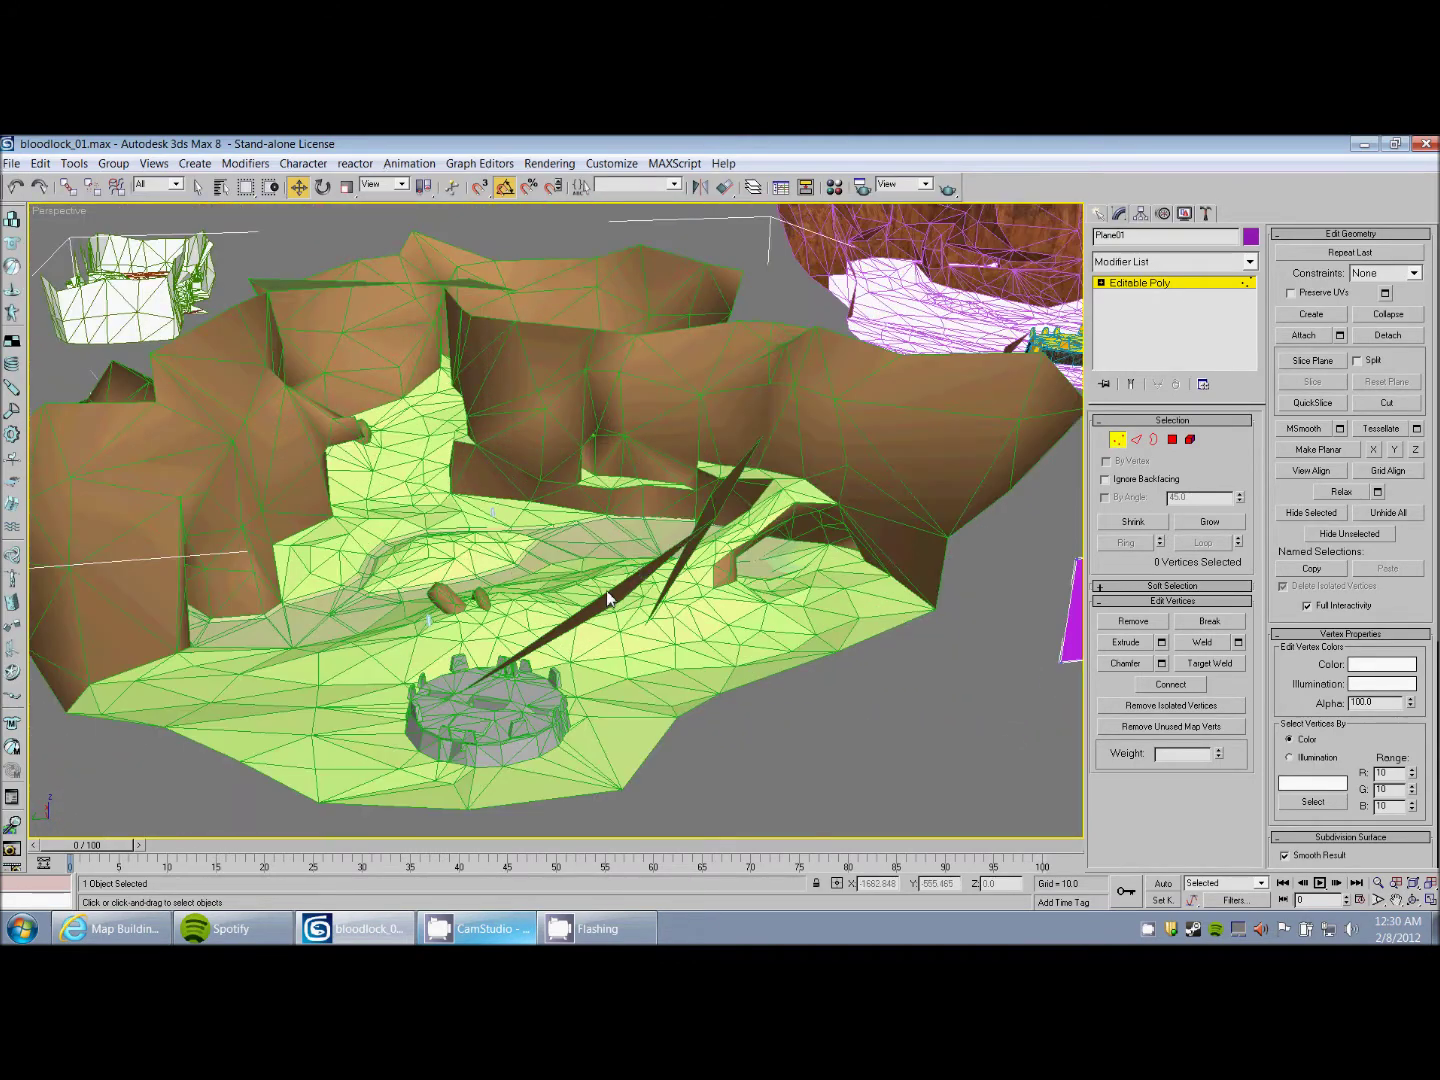
mouse_move(575, 608)
alt+middle_down()
mouse_move(600, 582)
mouse_move(546, 571)
mouse_move(560, 581)
alt+middle_up()
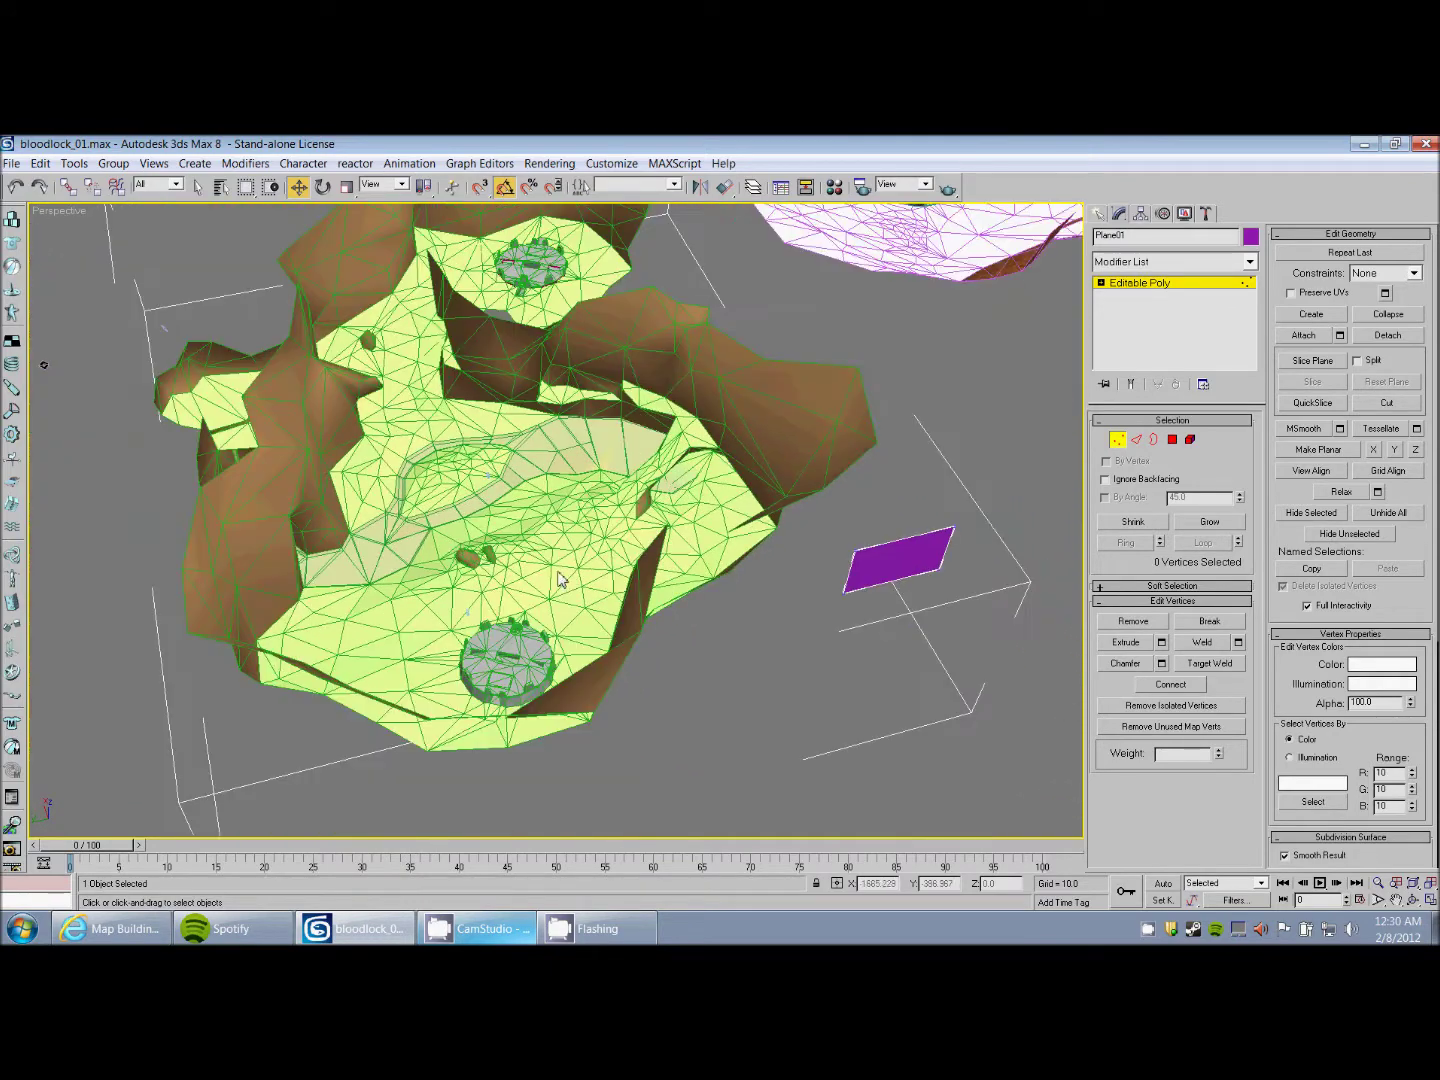
alt+middle_drag(901, 617, 726, 563)
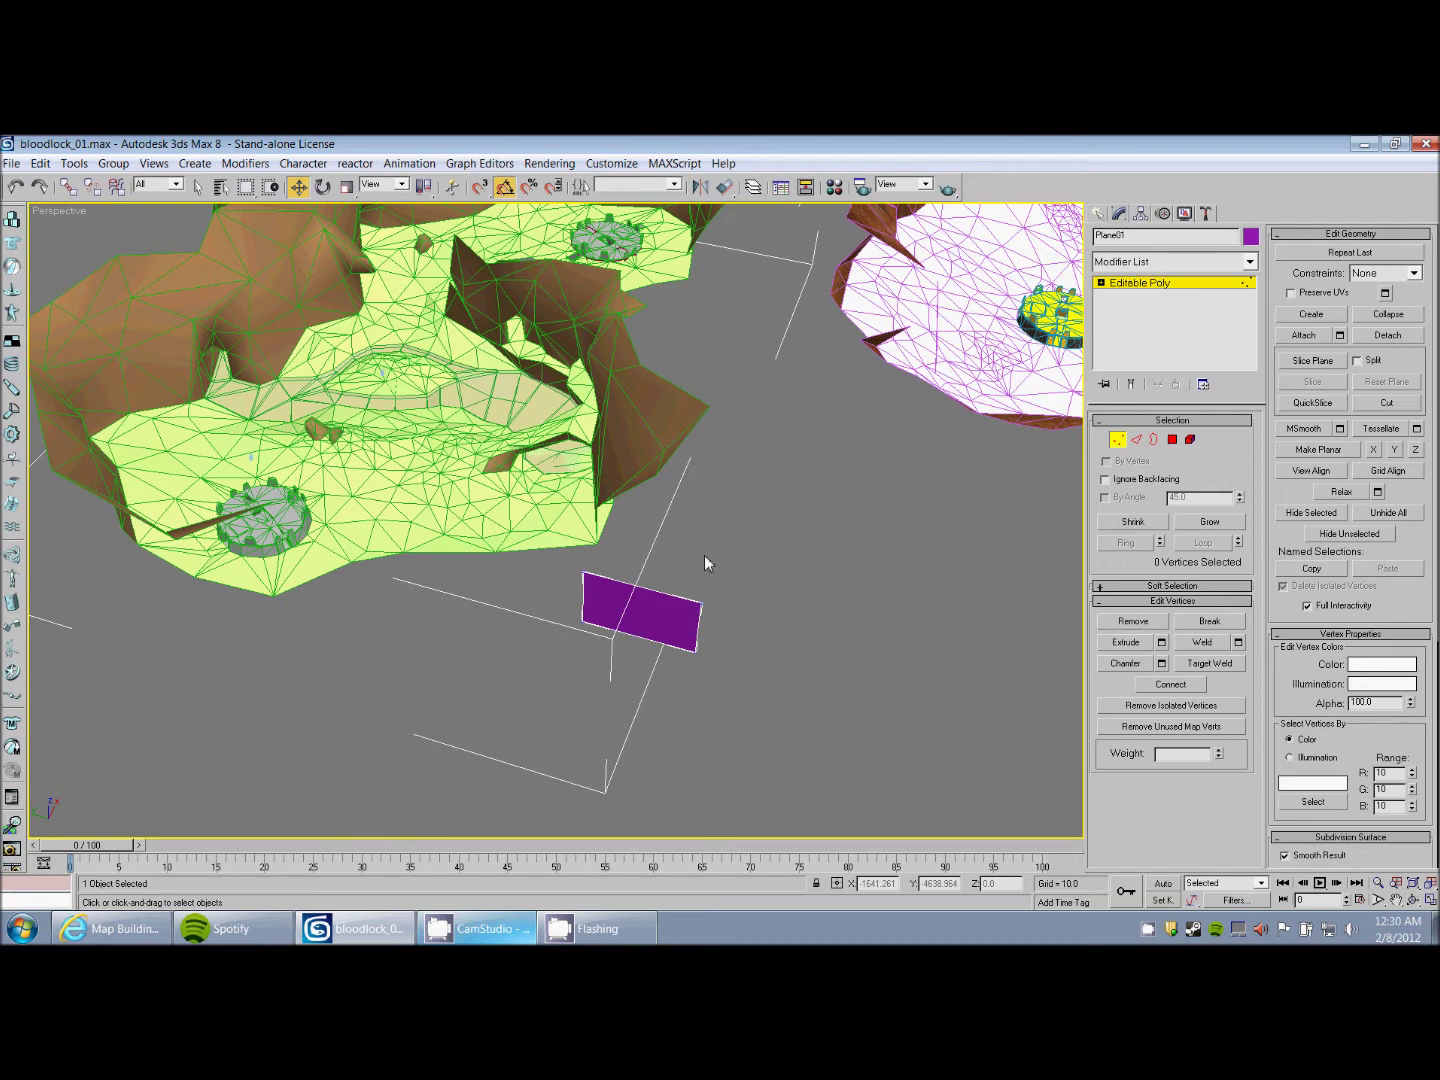
alt+middle_drag(606, 530, 590, 545)
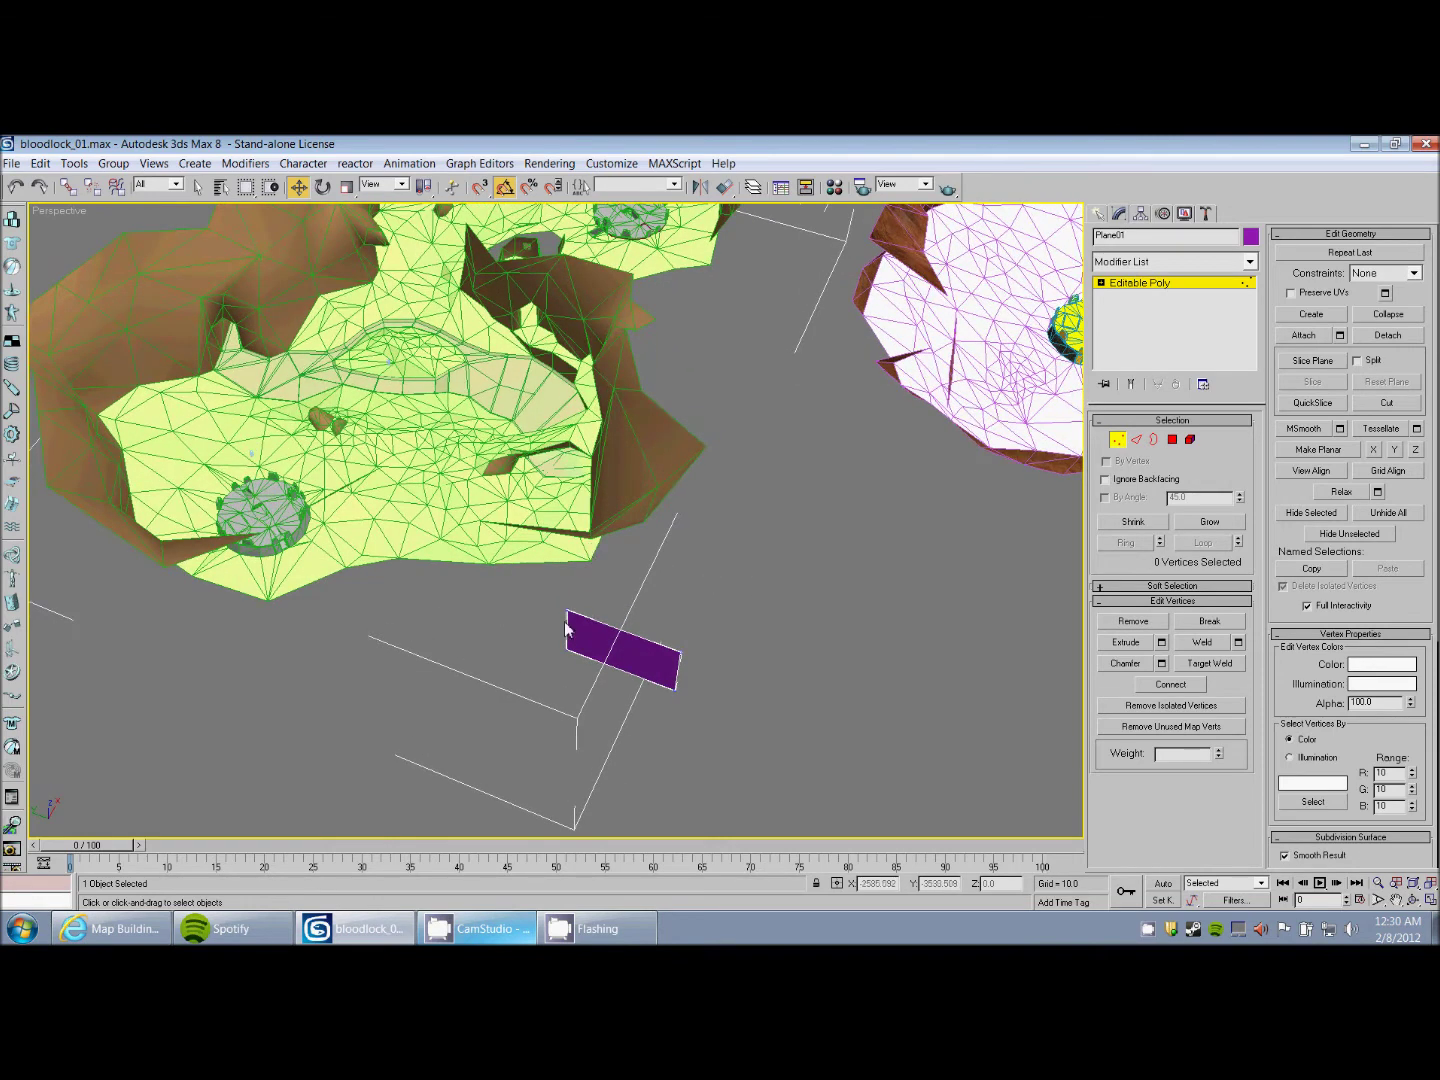
middle_drag(447, 478, 483, 508)
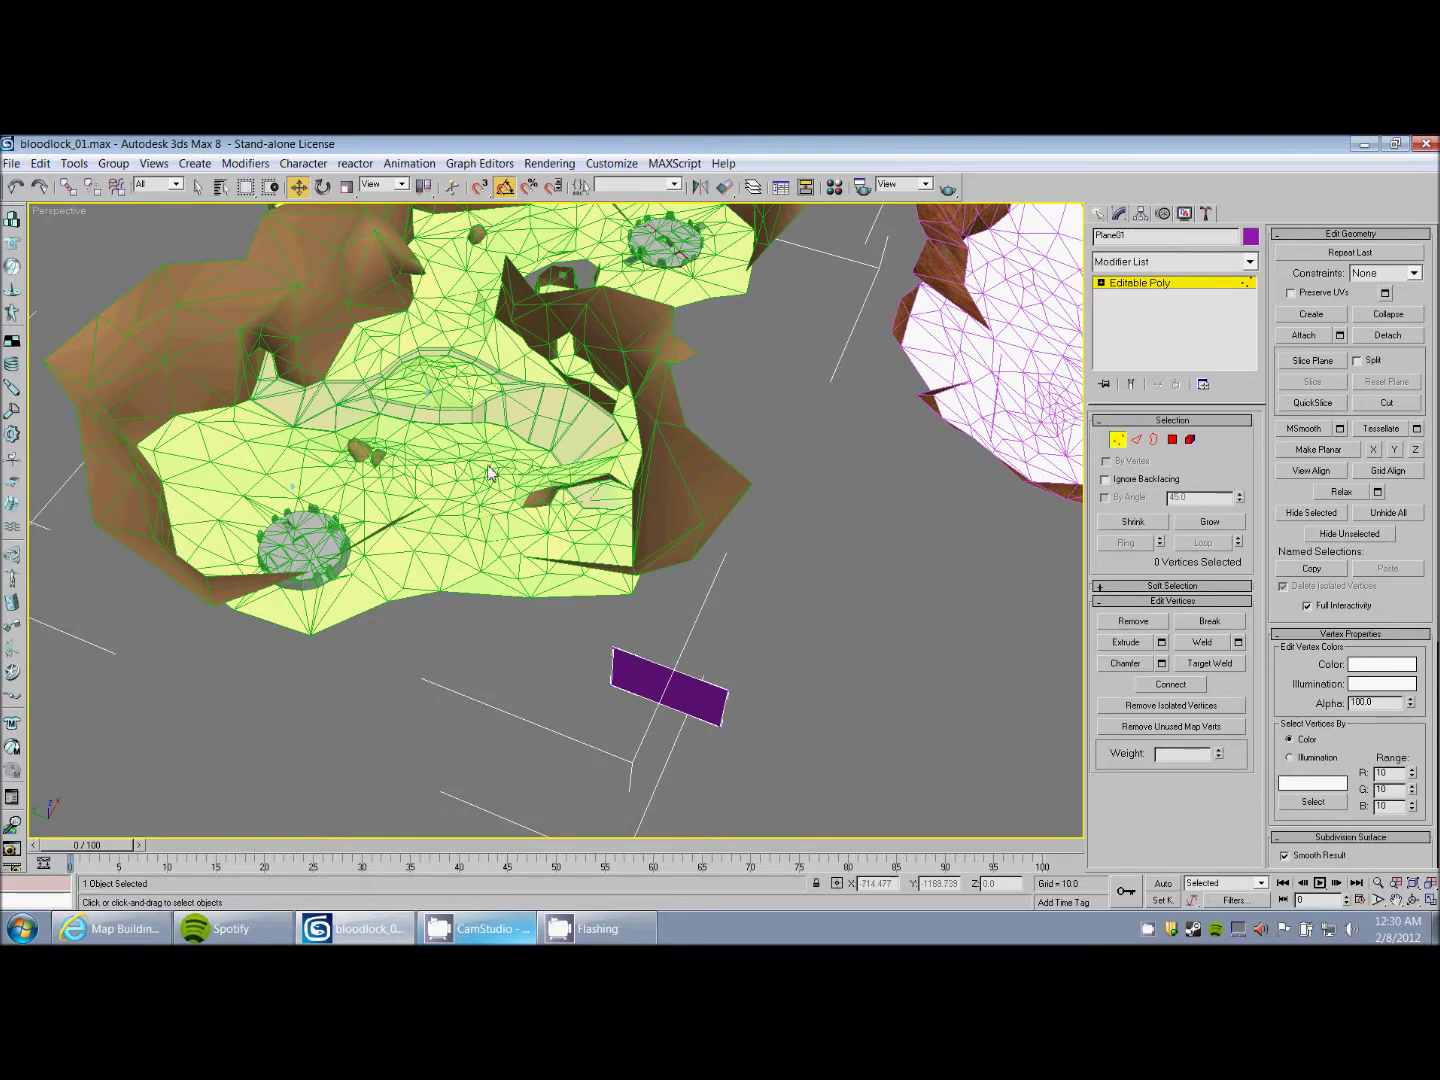
scroll(490, 470, up, 2)
scroll(519, 476, down, 2)
middle_drag(451, 434, 512, 482)
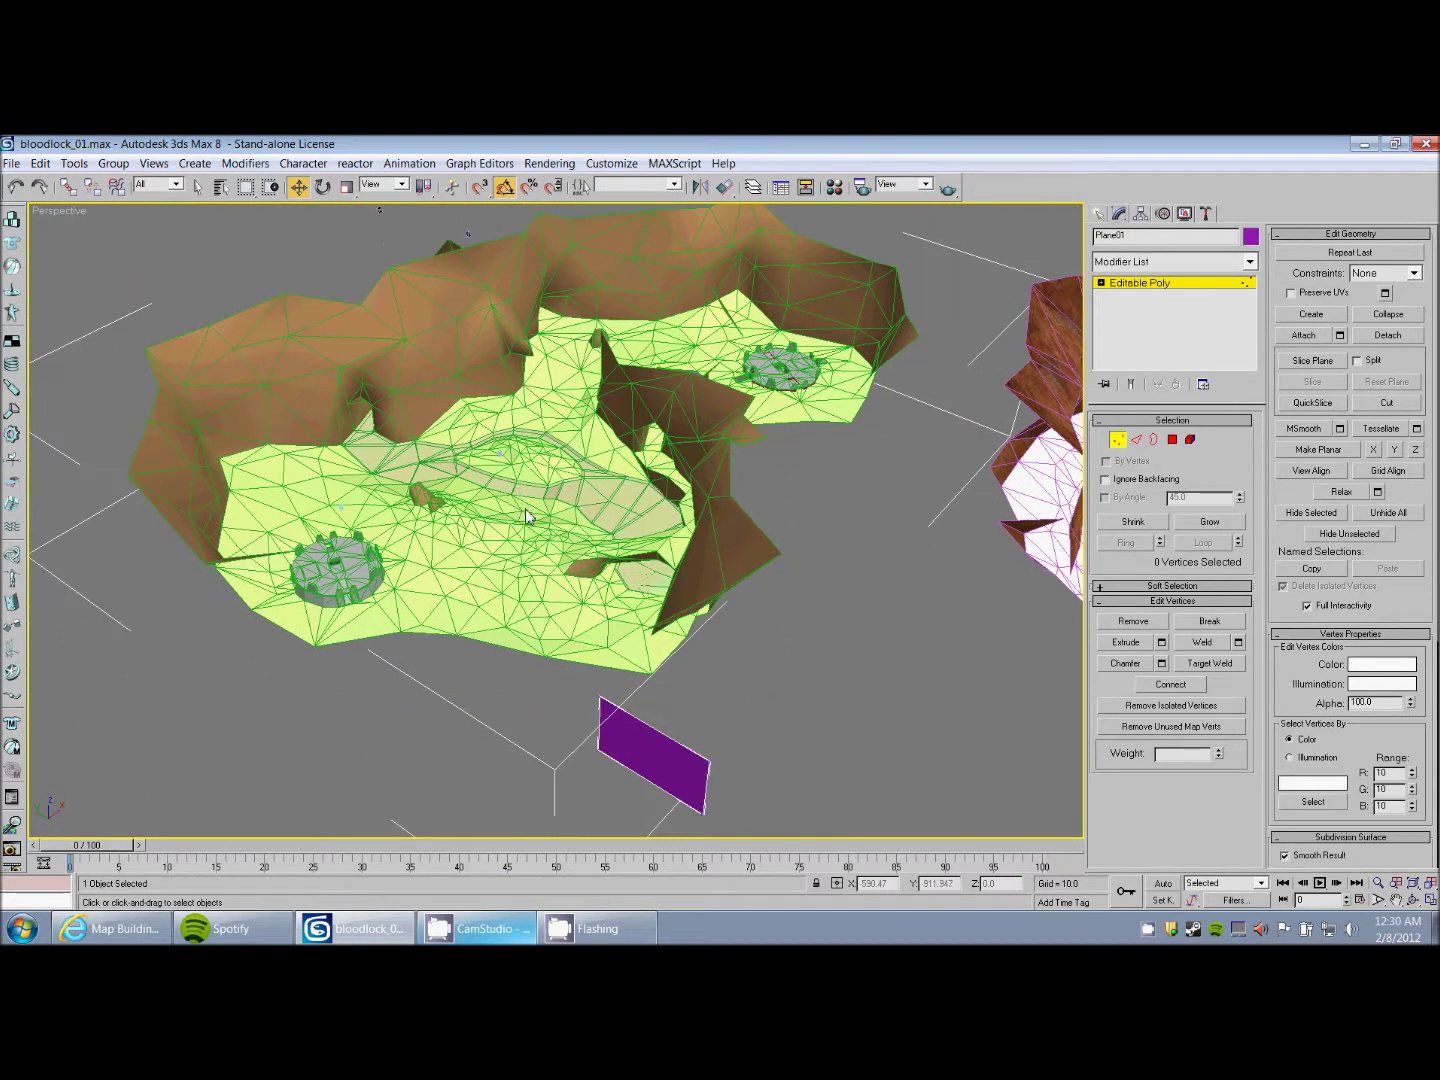
alt+middle_drag(536, 543, 556, 510)
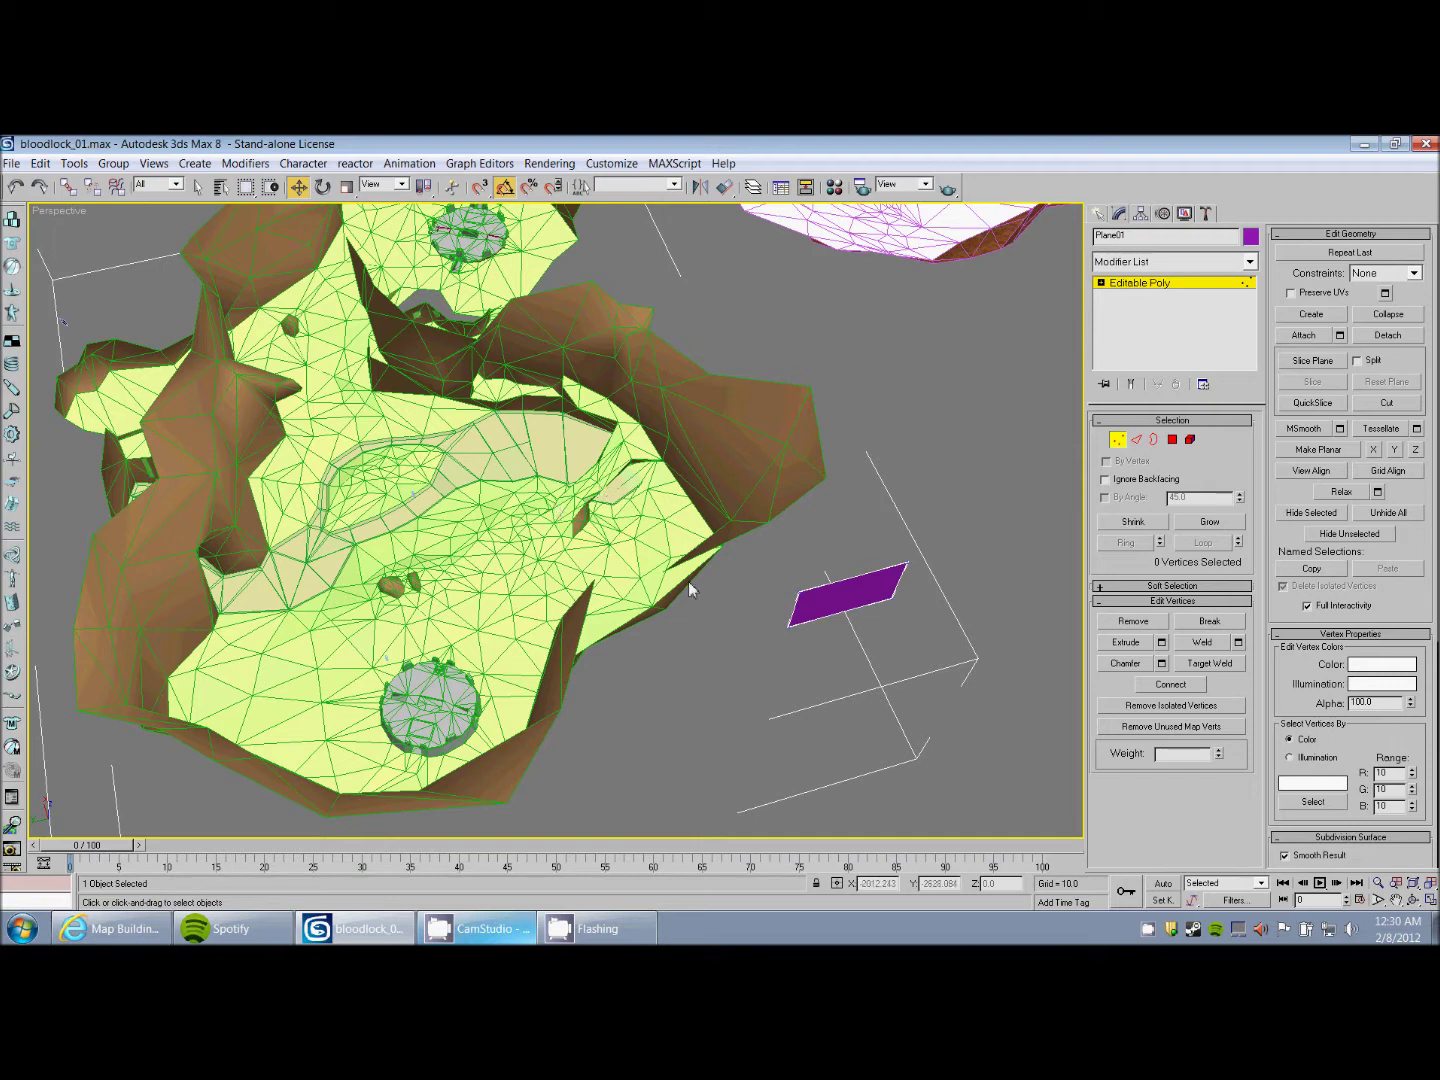
- Assign the 01 - Default multi/sub-object material to the plane beside the cave map and leave vertex editing
alt+middle_drag(779, 581, 564, 608)
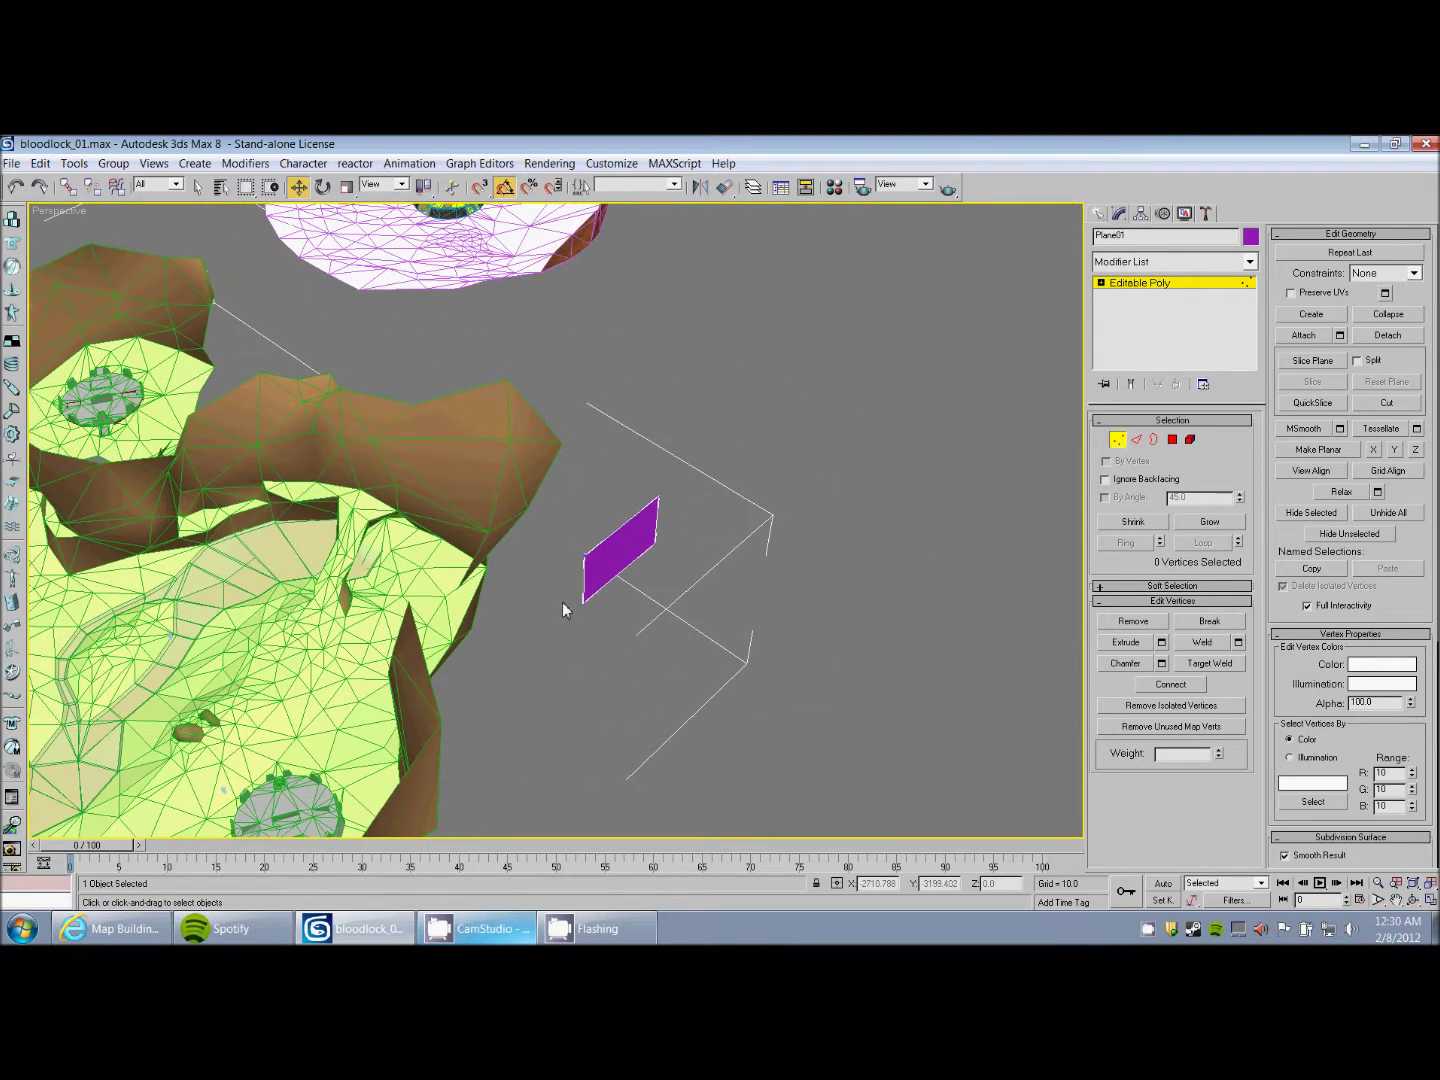
alt+middle_drag(645, 598, 521, 560)
scroll(609, 594, up, 3)
key(m)
click(71, 293)
drag(71, 294, 611, 554)
click(1119, 439)
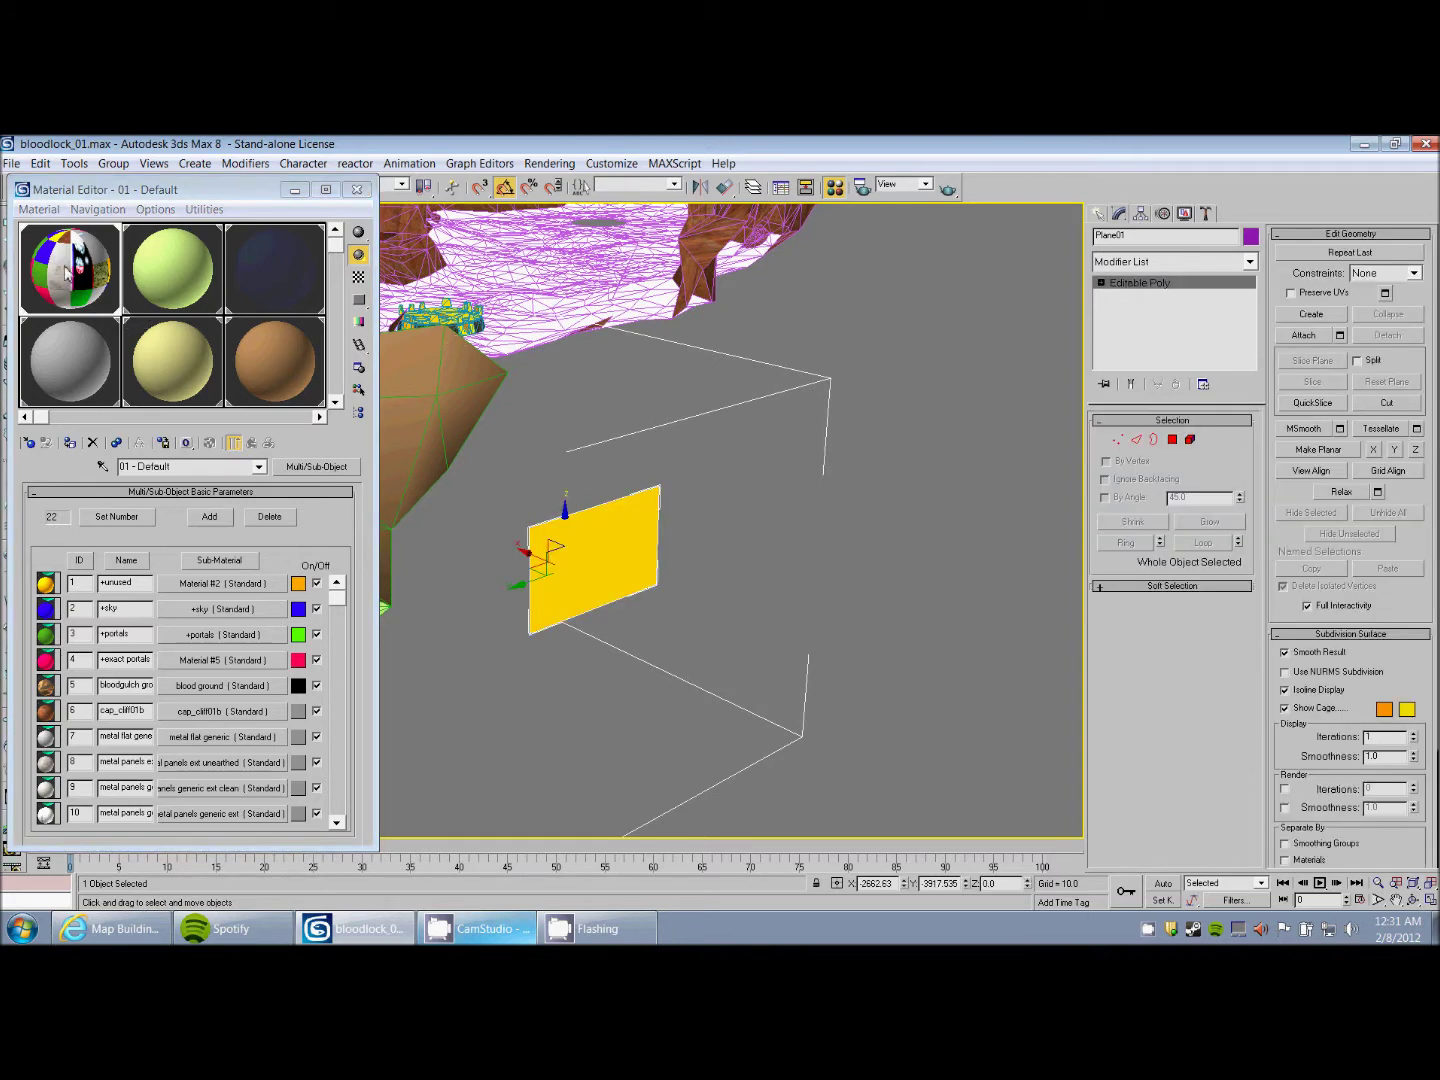
- Select the plane as an element and set its material ID to 3, +portals
click(1190, 440)
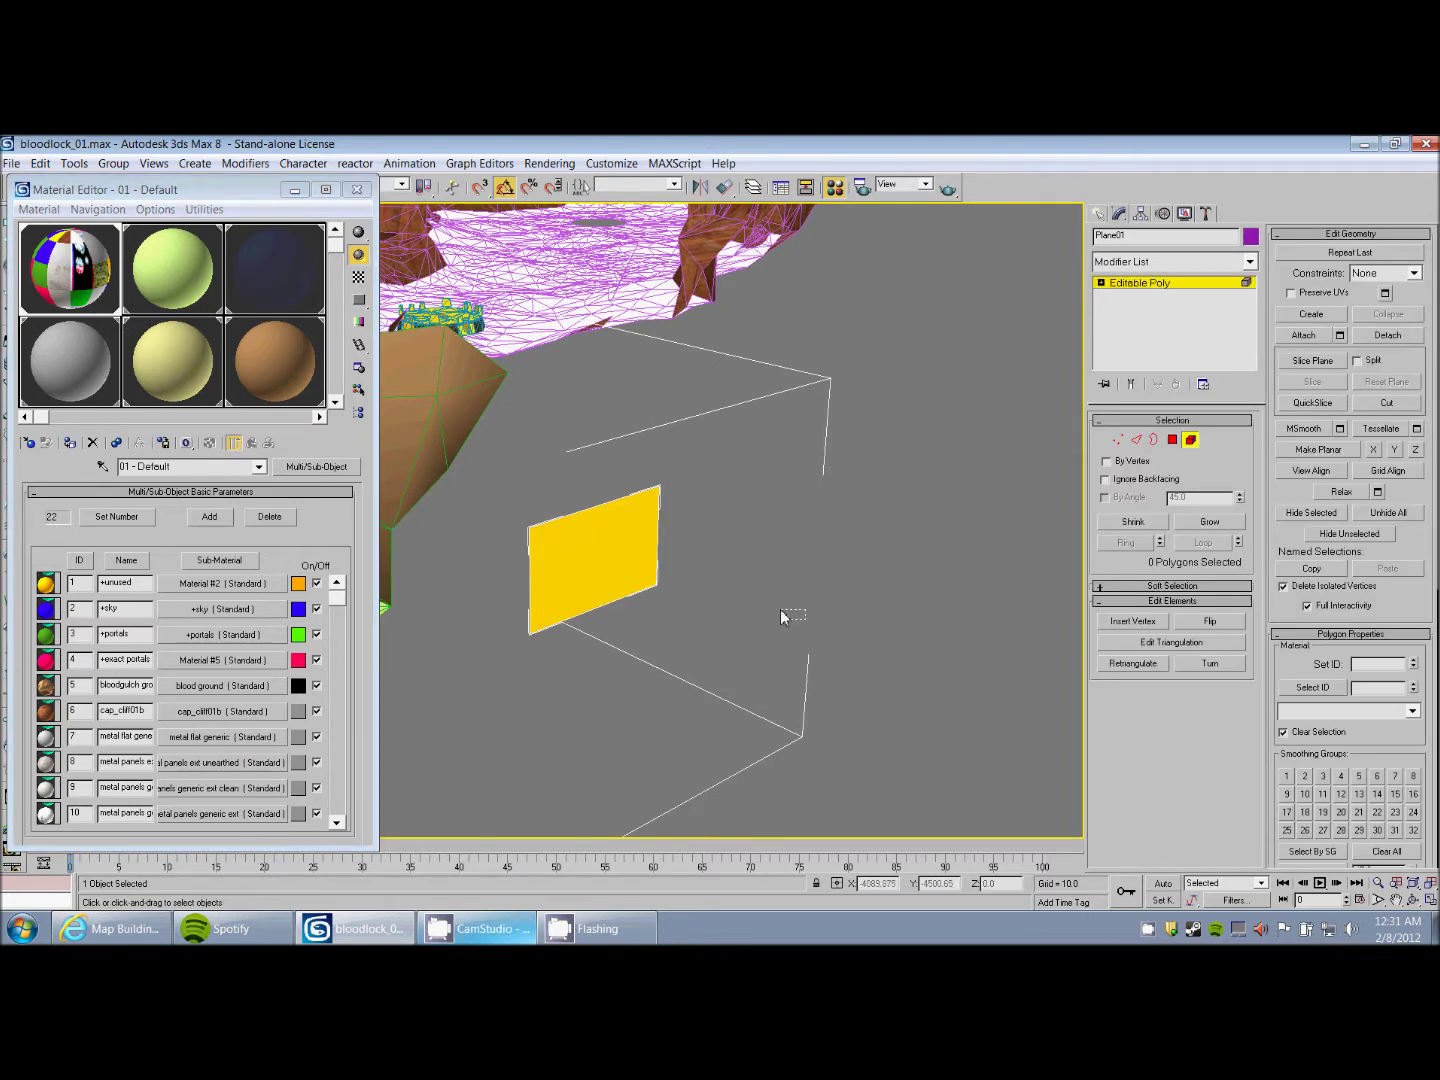
click(599, 585)
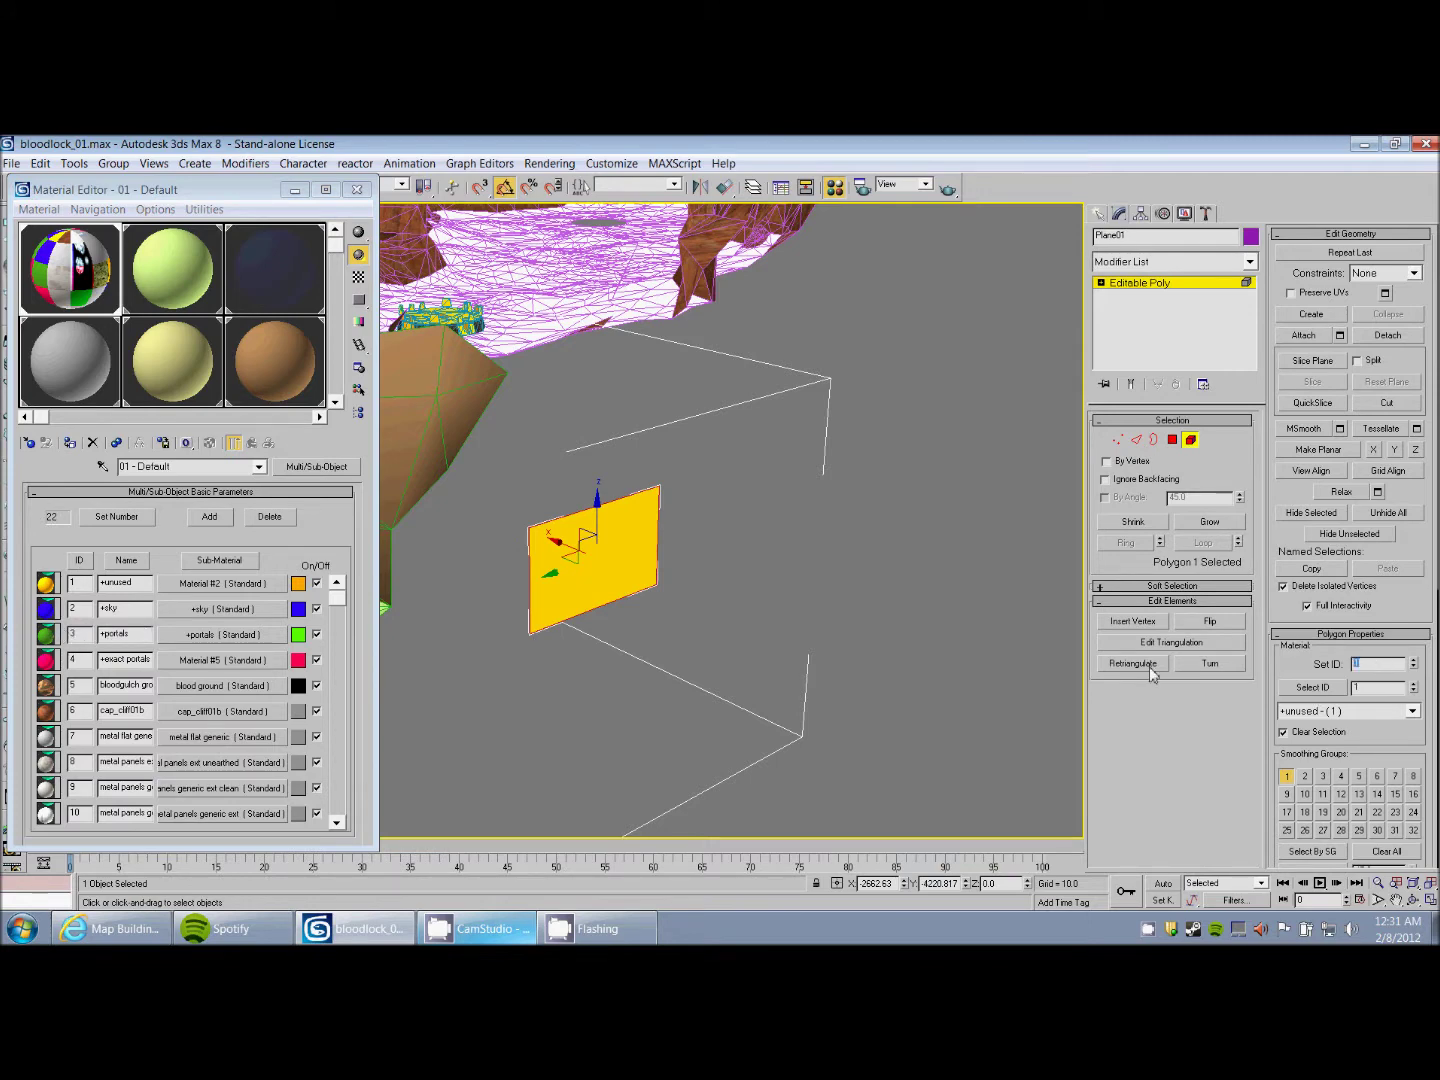
key(Return)
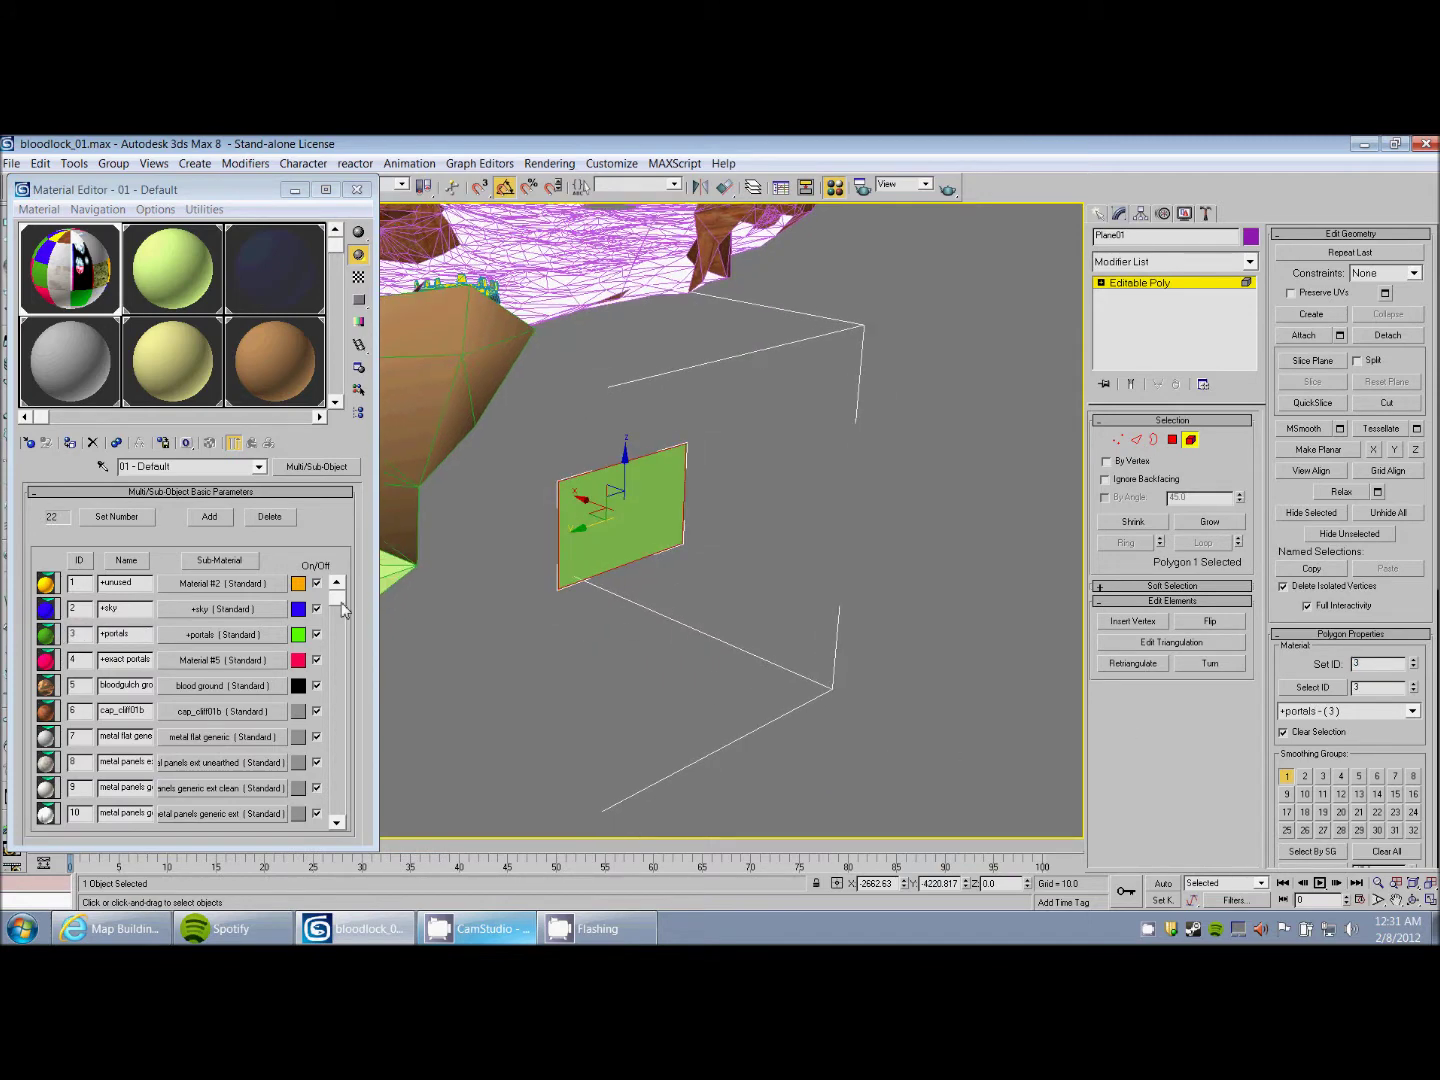
- Inspect the +portals sub-material's name, colour and opacity settings, and close the Material Editor
click(190, 635)
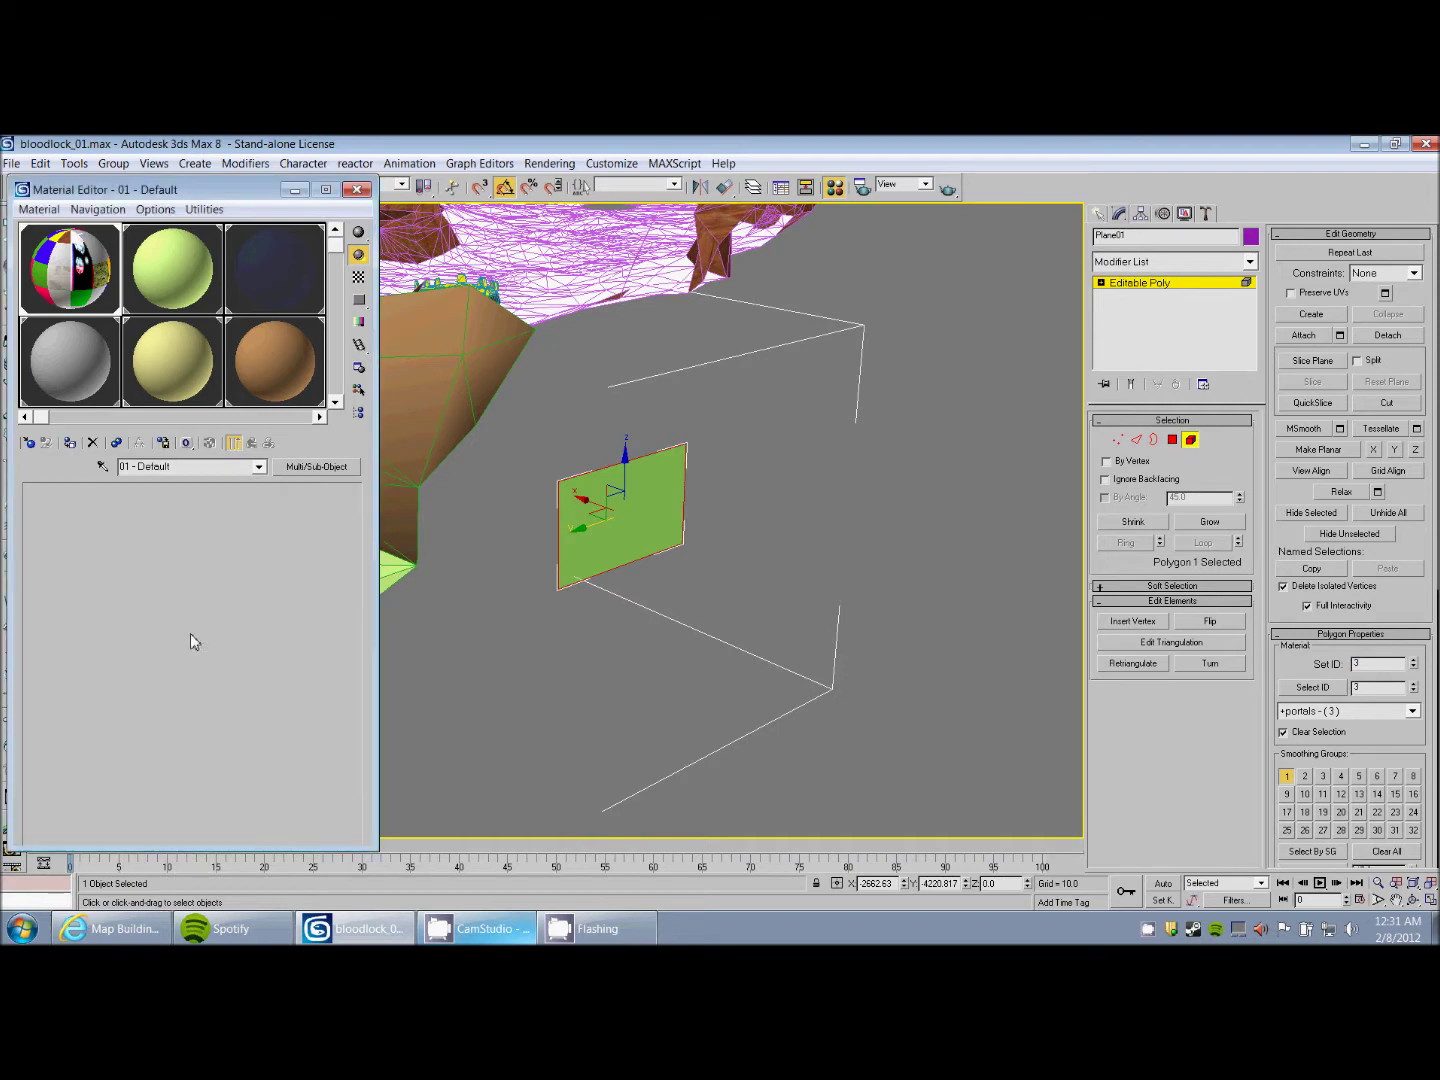
double_click(142, 467)
click(170, 468)
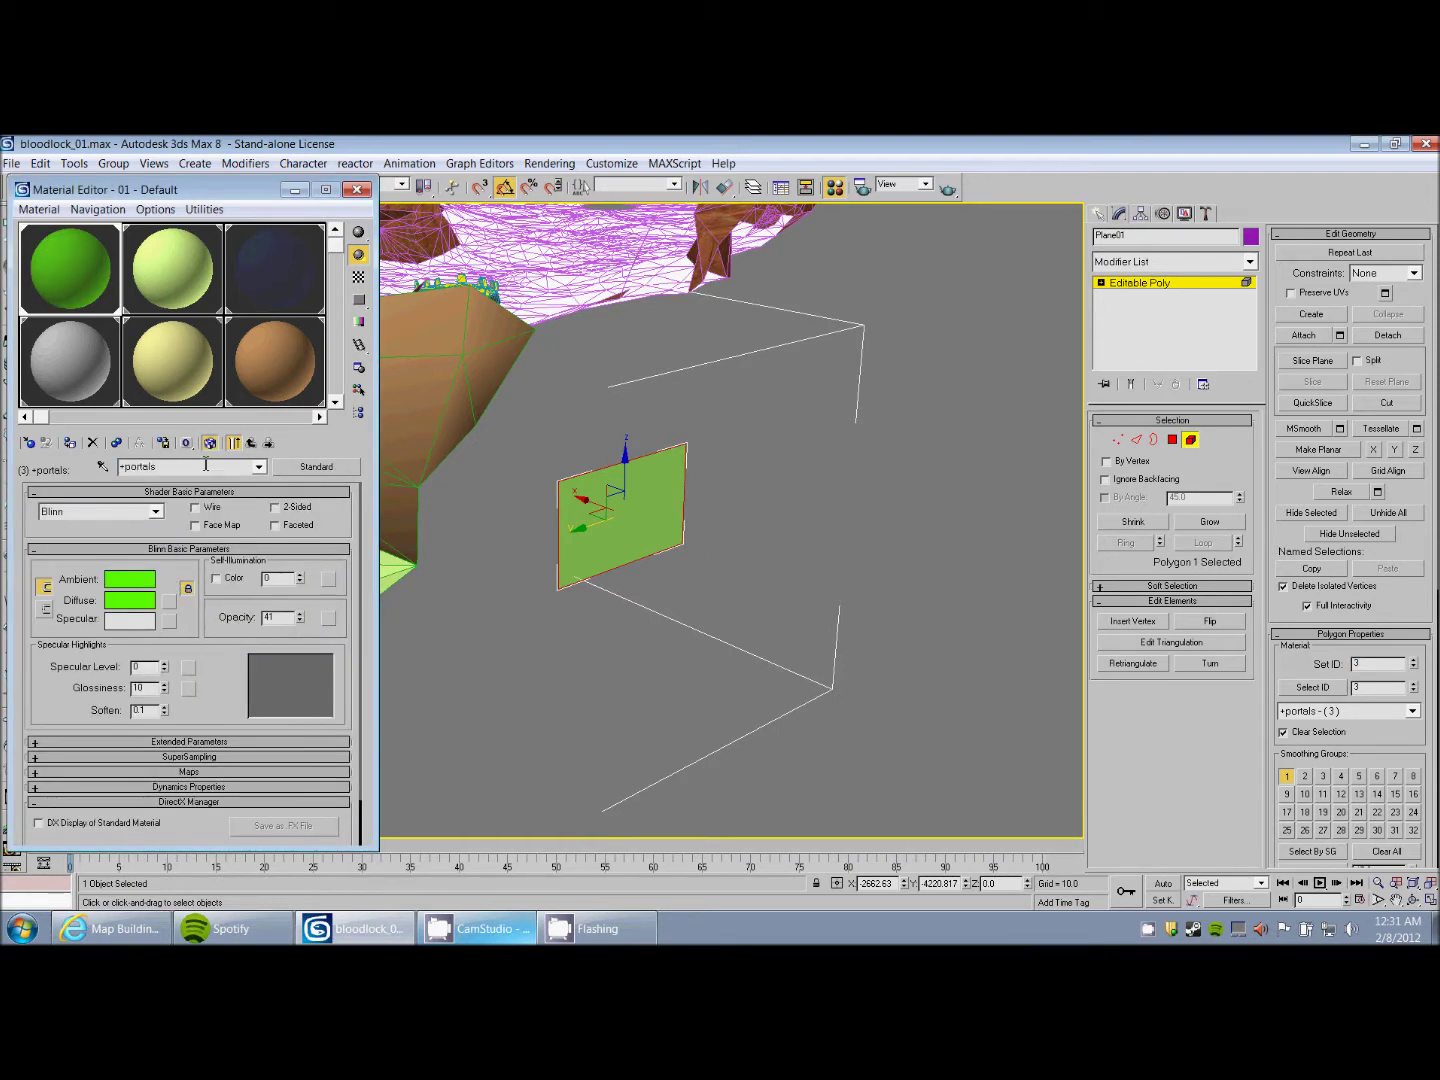
click(251, 445)
mouse_move(713, 547)
middle_down()
mouse_move(734, 544)
mouse_move(710, 549)
middle_up()
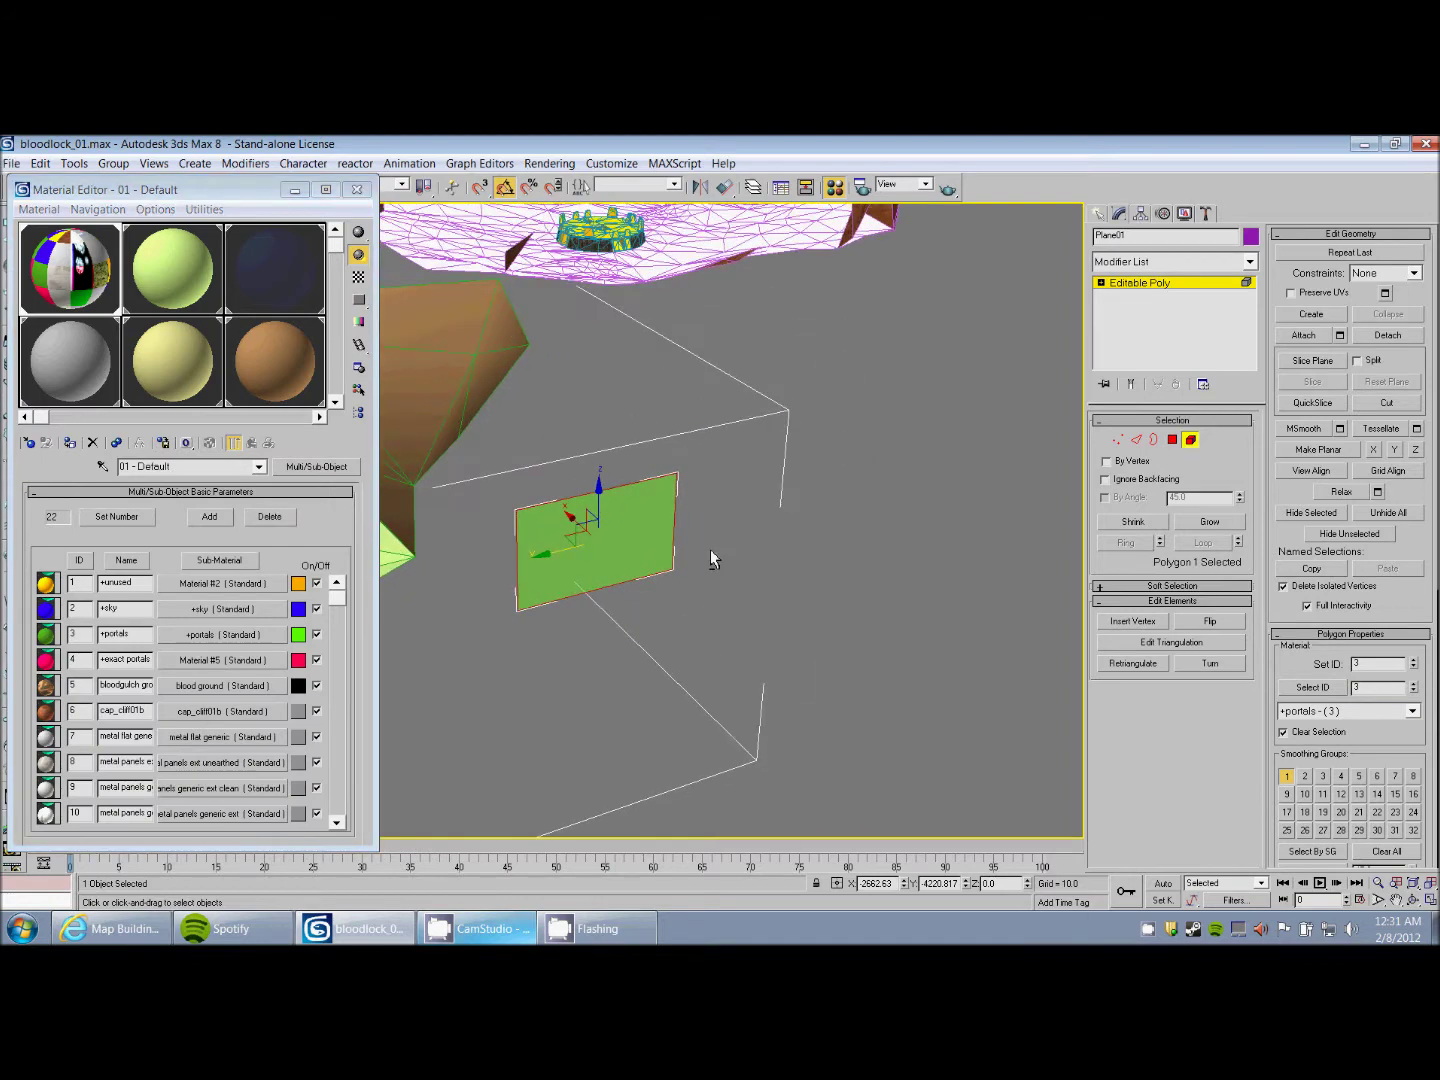
click(298, 636)
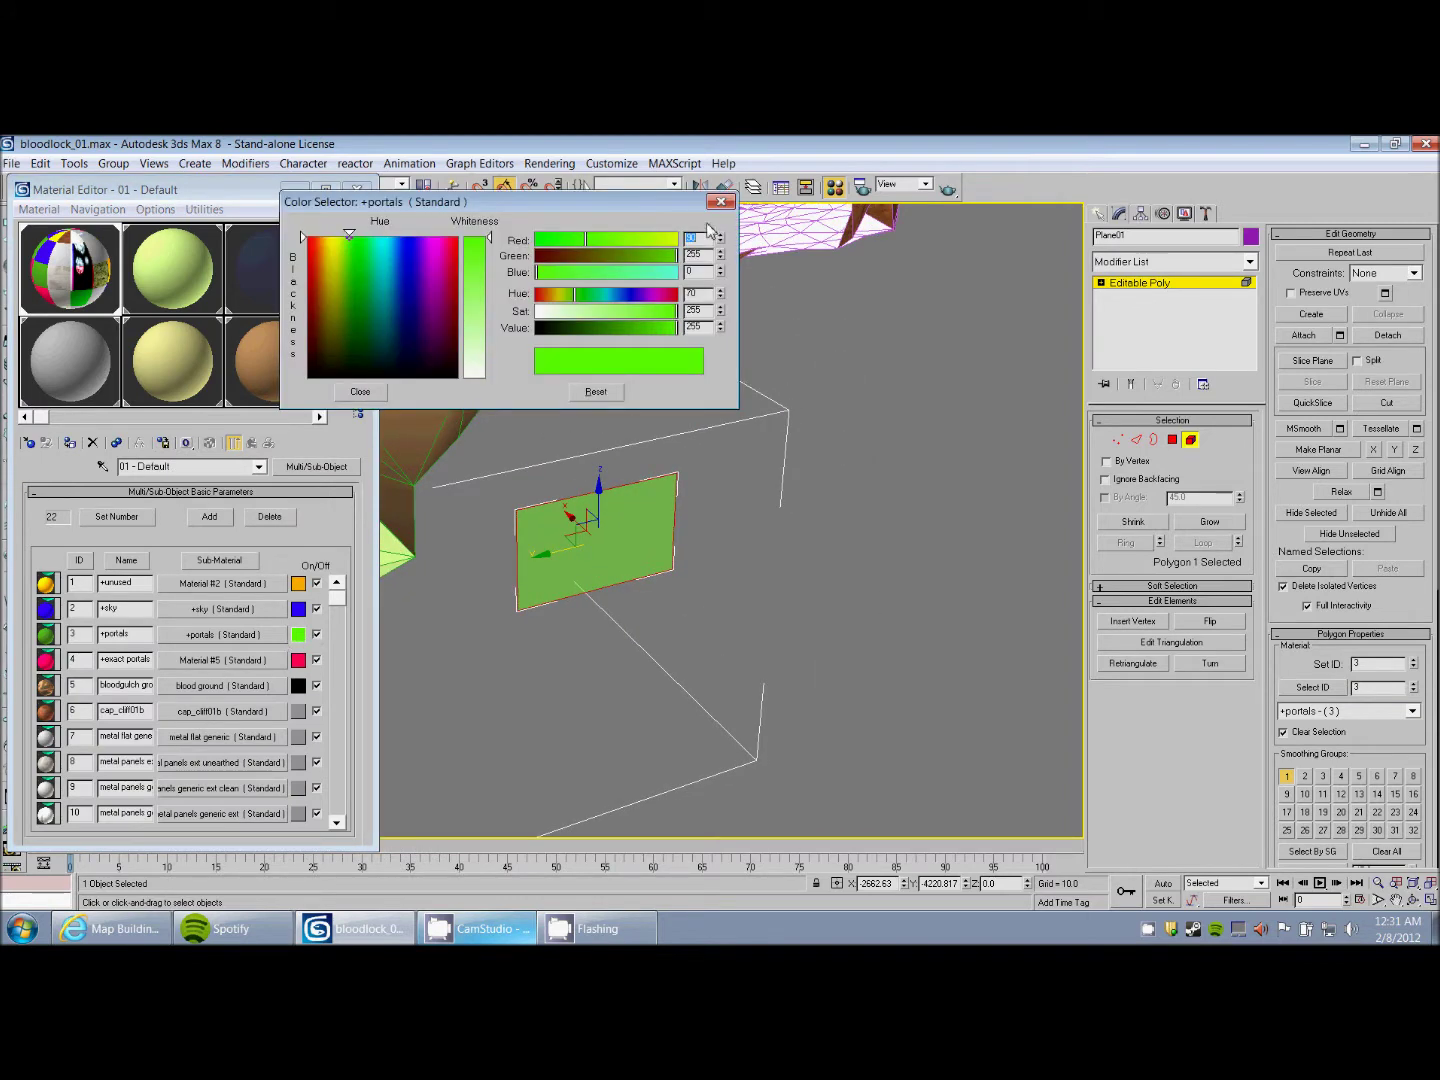
click(720, 203)
click(276, 635)
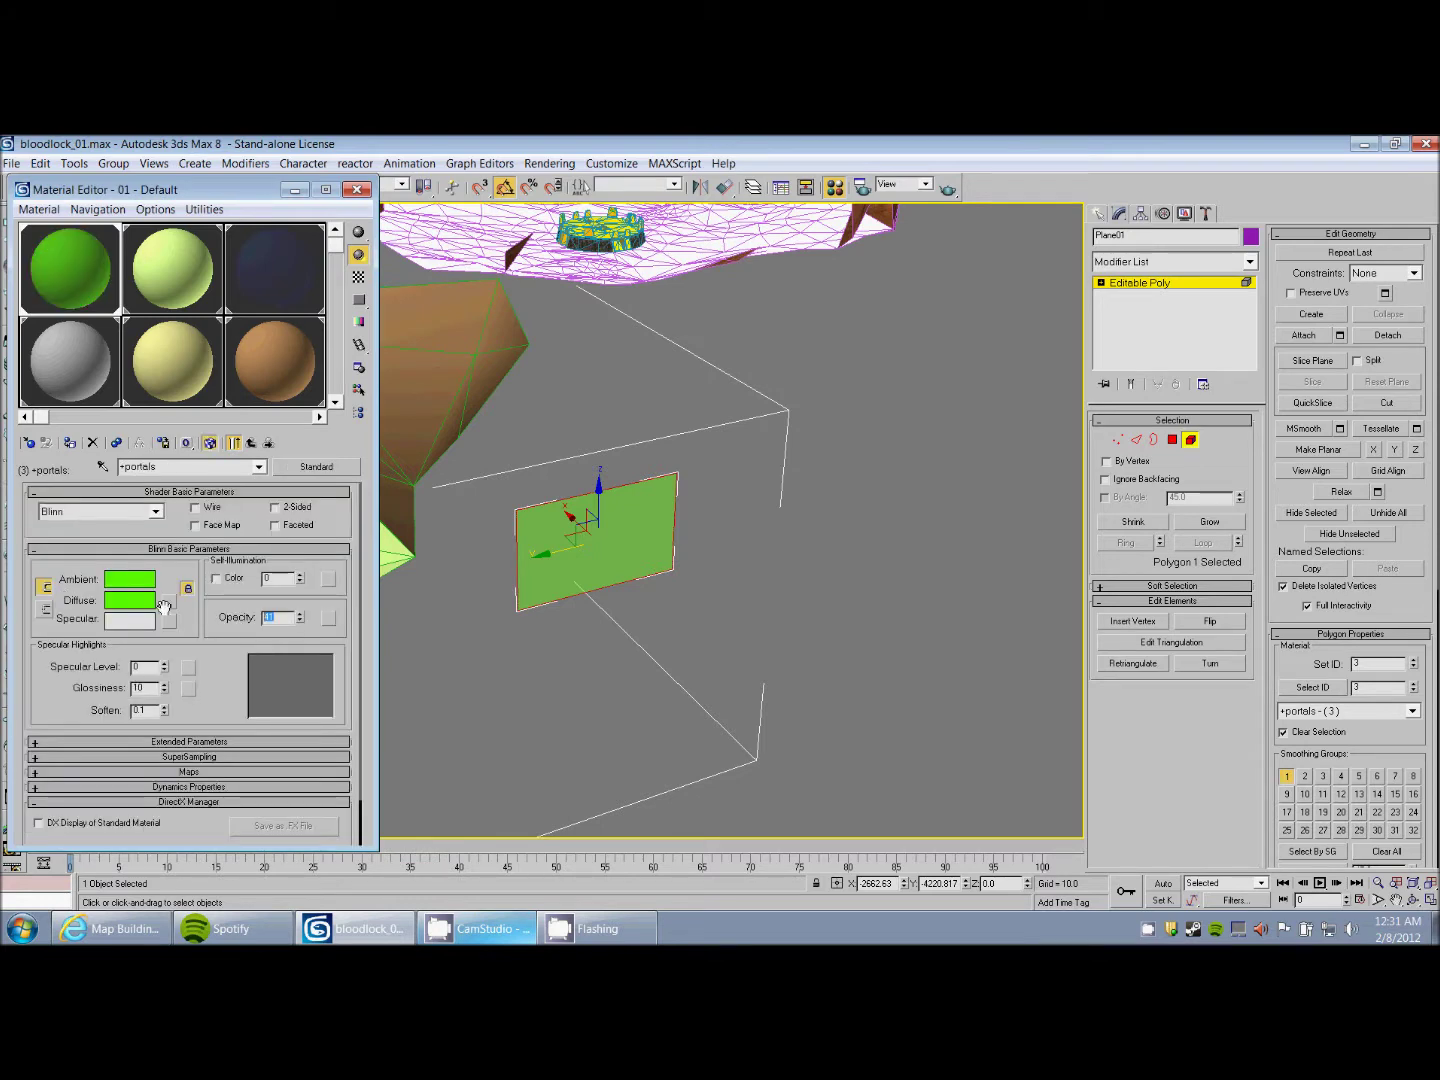
click(357, 192)
- Move the portal plane across the cave near the round base, scale it up, and shift it toward one cave wall
alt+middle_drag(499, 472, 652, 456)
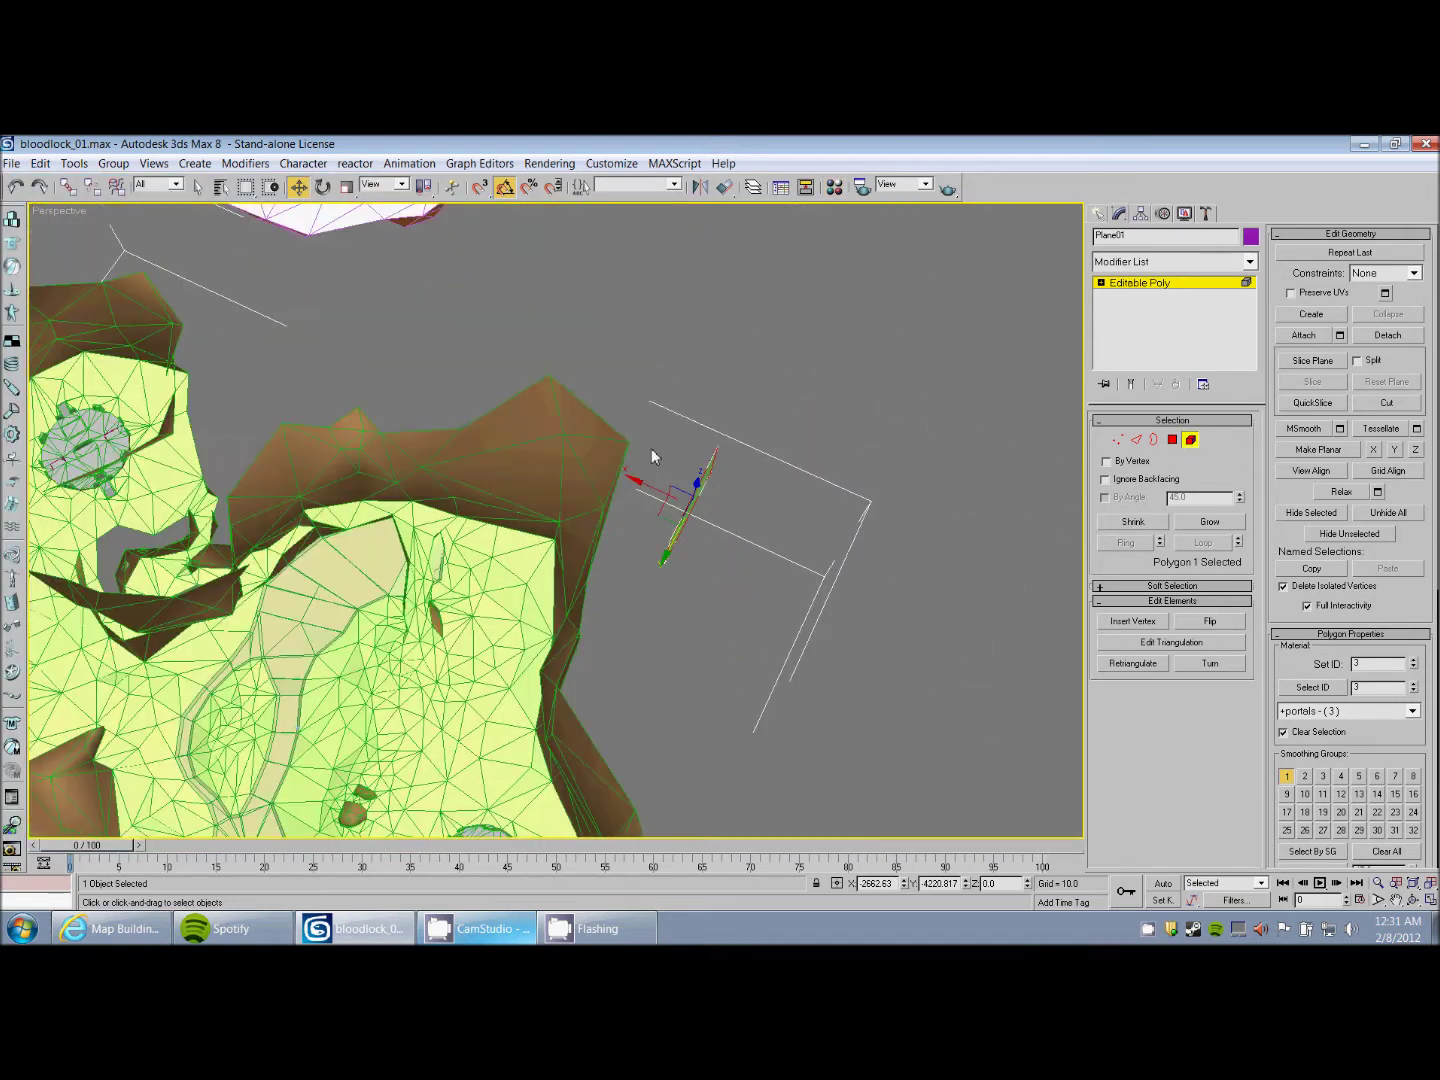
drag(668, 507, 466, 746)
middle_drag(466, 746, 500, 430)
click(346, 187)
drag(498, 418, 481, 317)
alt+middle_drag(481, 317, 501, 426)
click(298, 187)
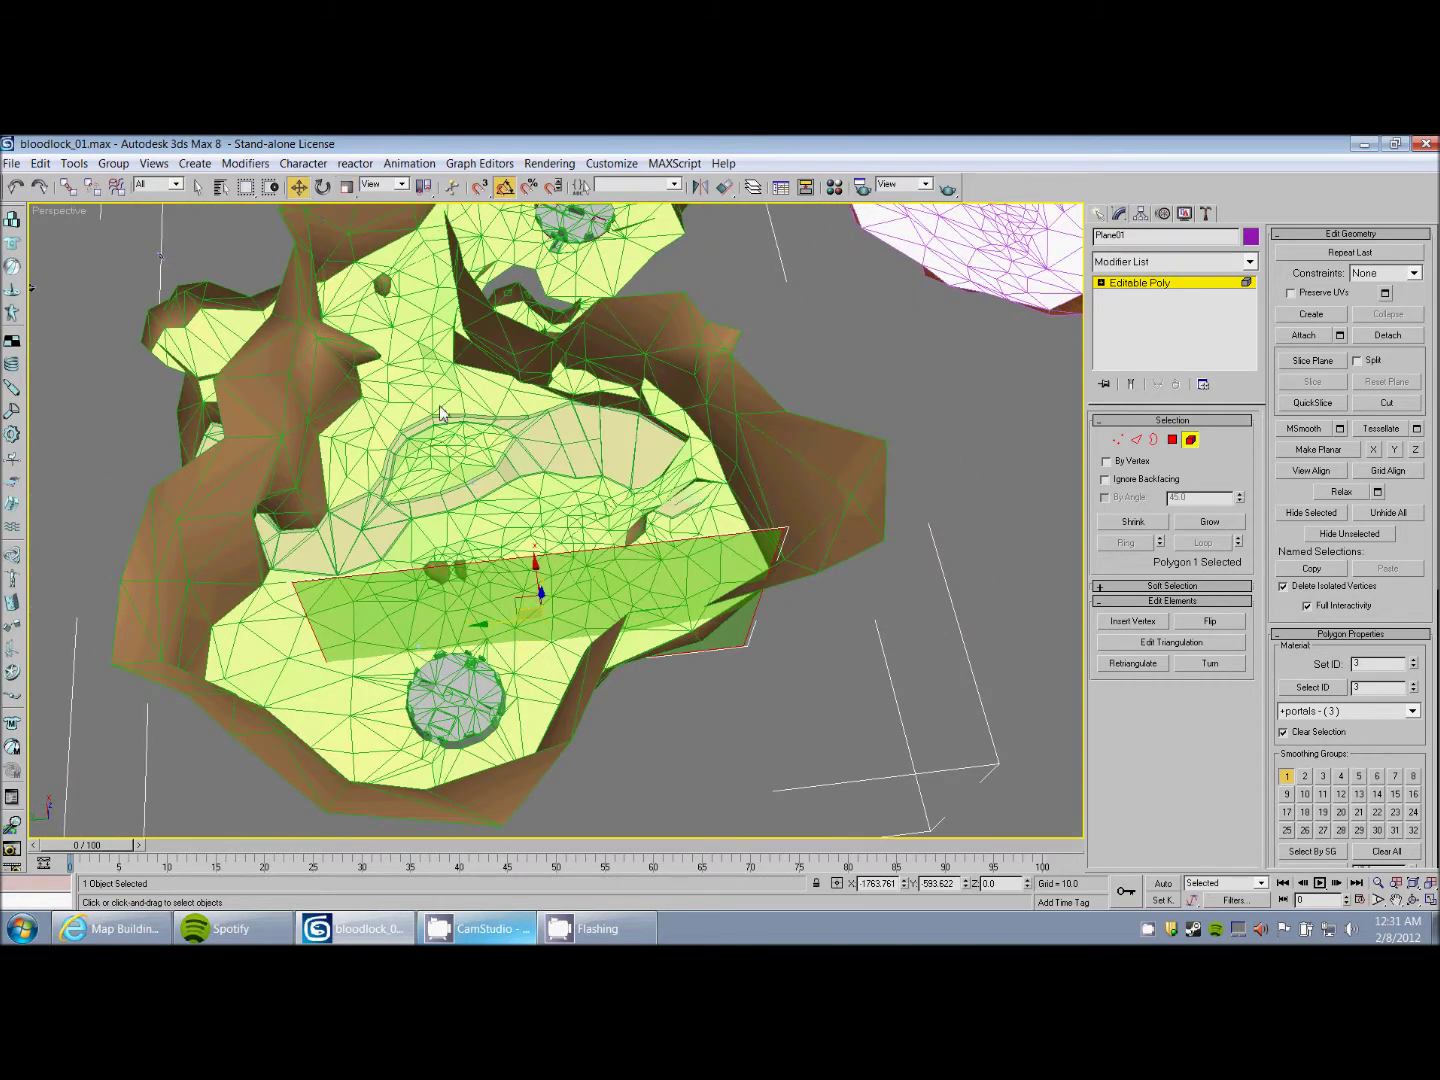
drag(512, 602, 374, 582)
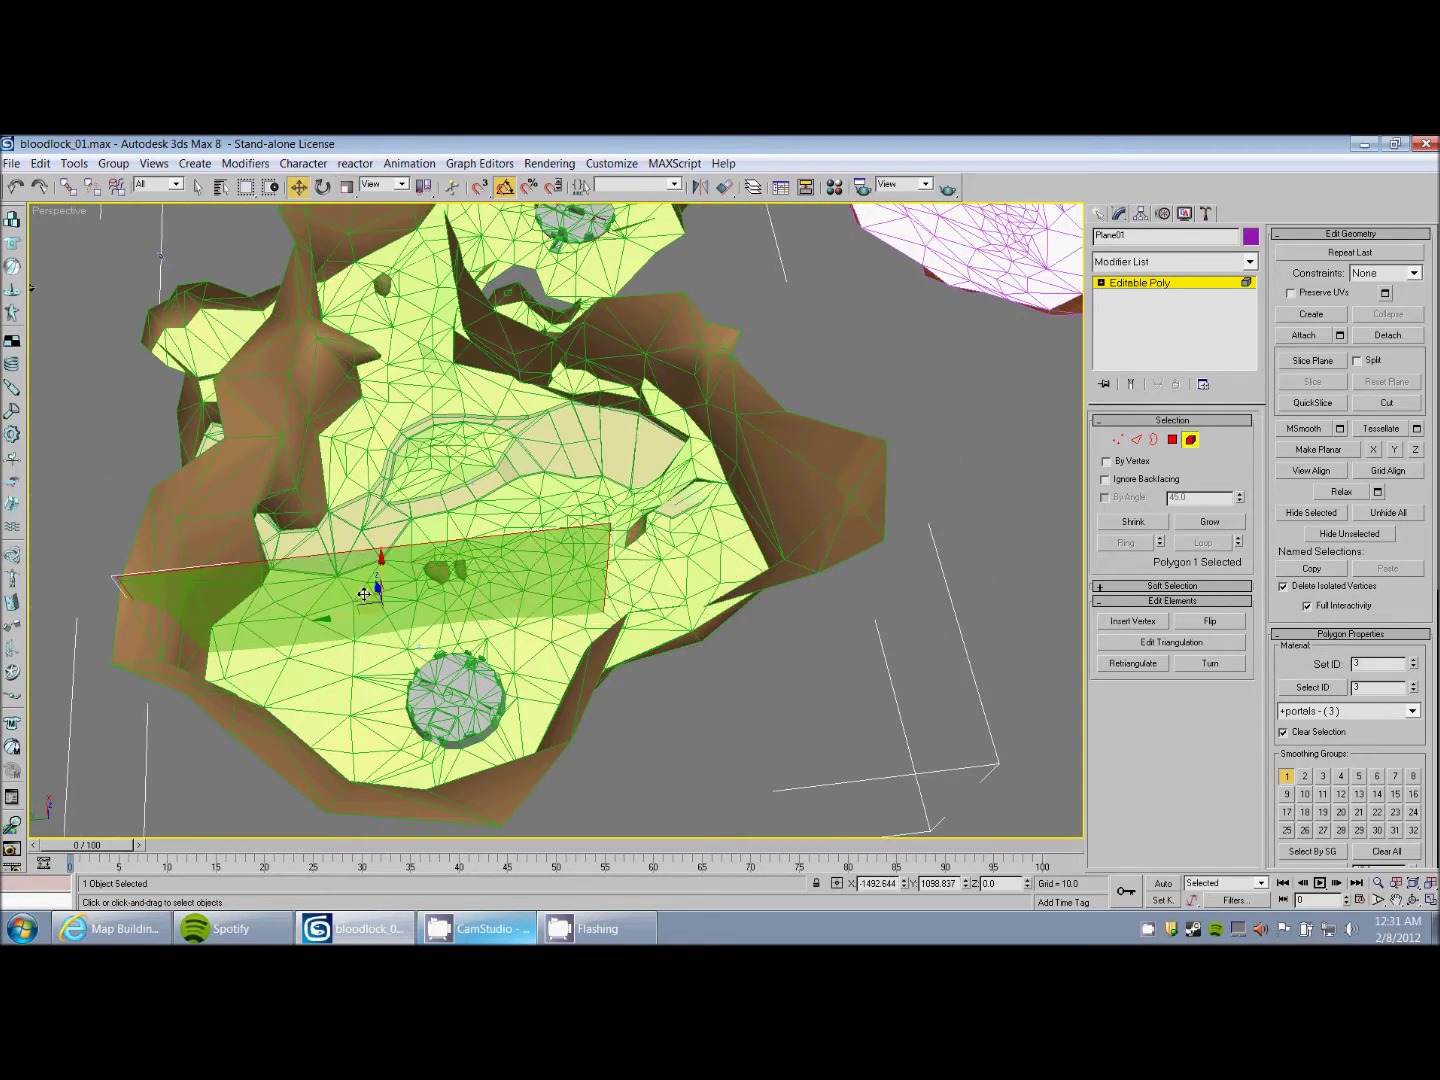
- Stretch the portal plane by moving the vertex pair at each end outward past the cave walls
middle_drag(373, 582, 232, 579)
key(1)
drag(233, 580, 318, 690)
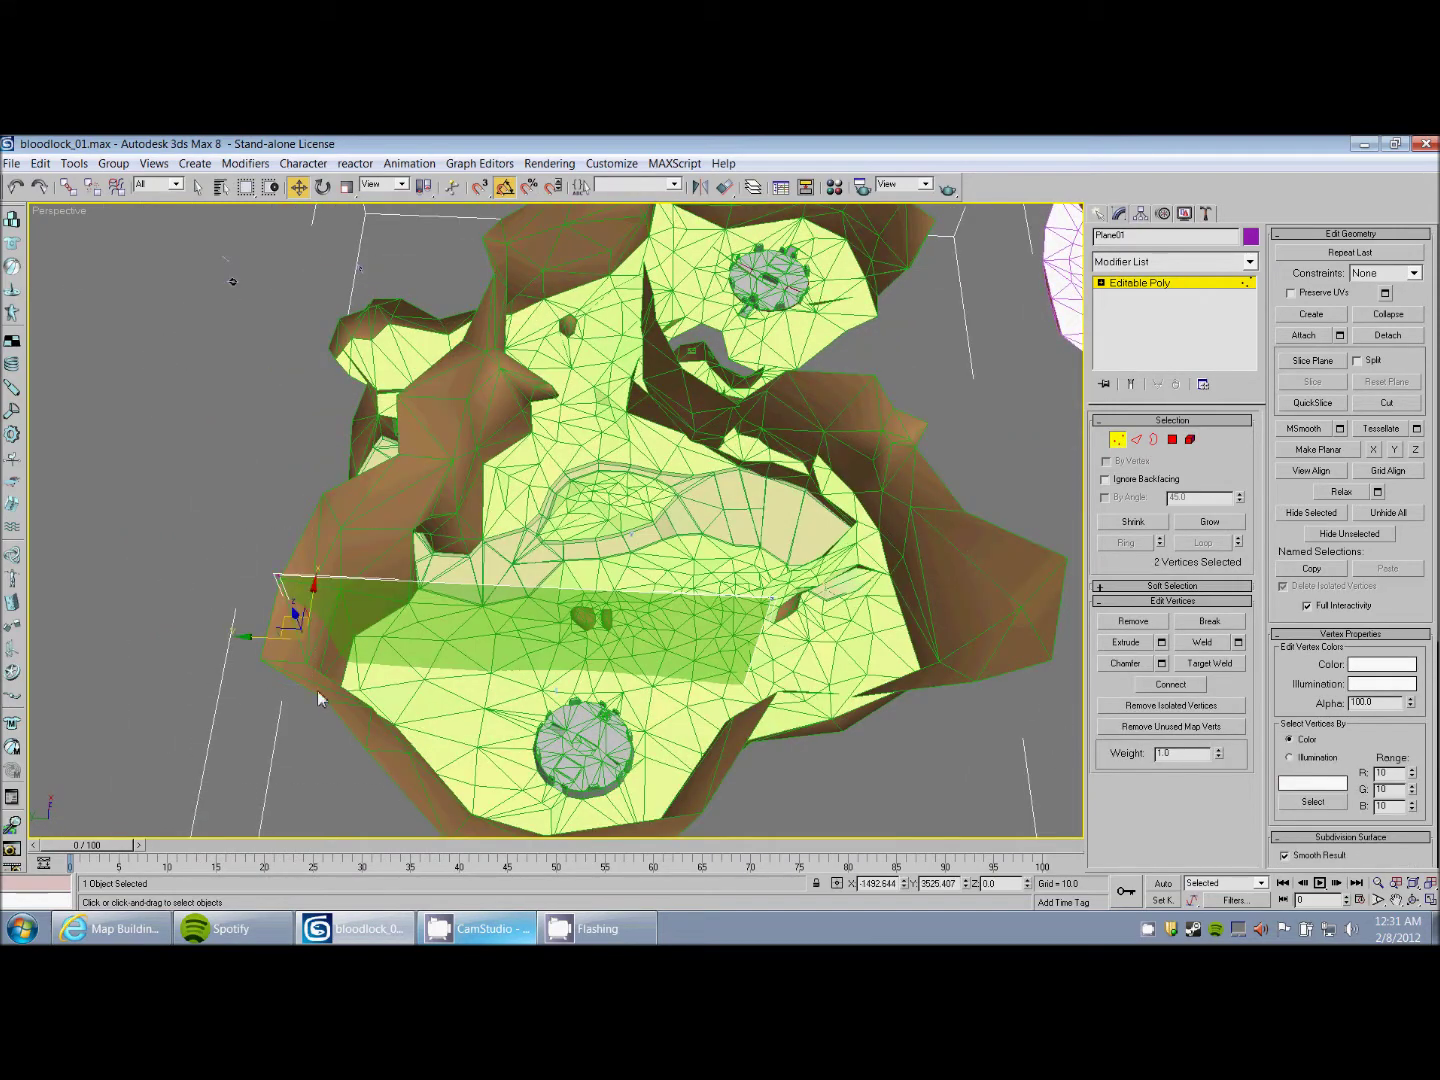
drag(283, 623, 657, 620)
drag(894, 798, 889, 786)
alt+middle_drag(889, 785, 739, 680)
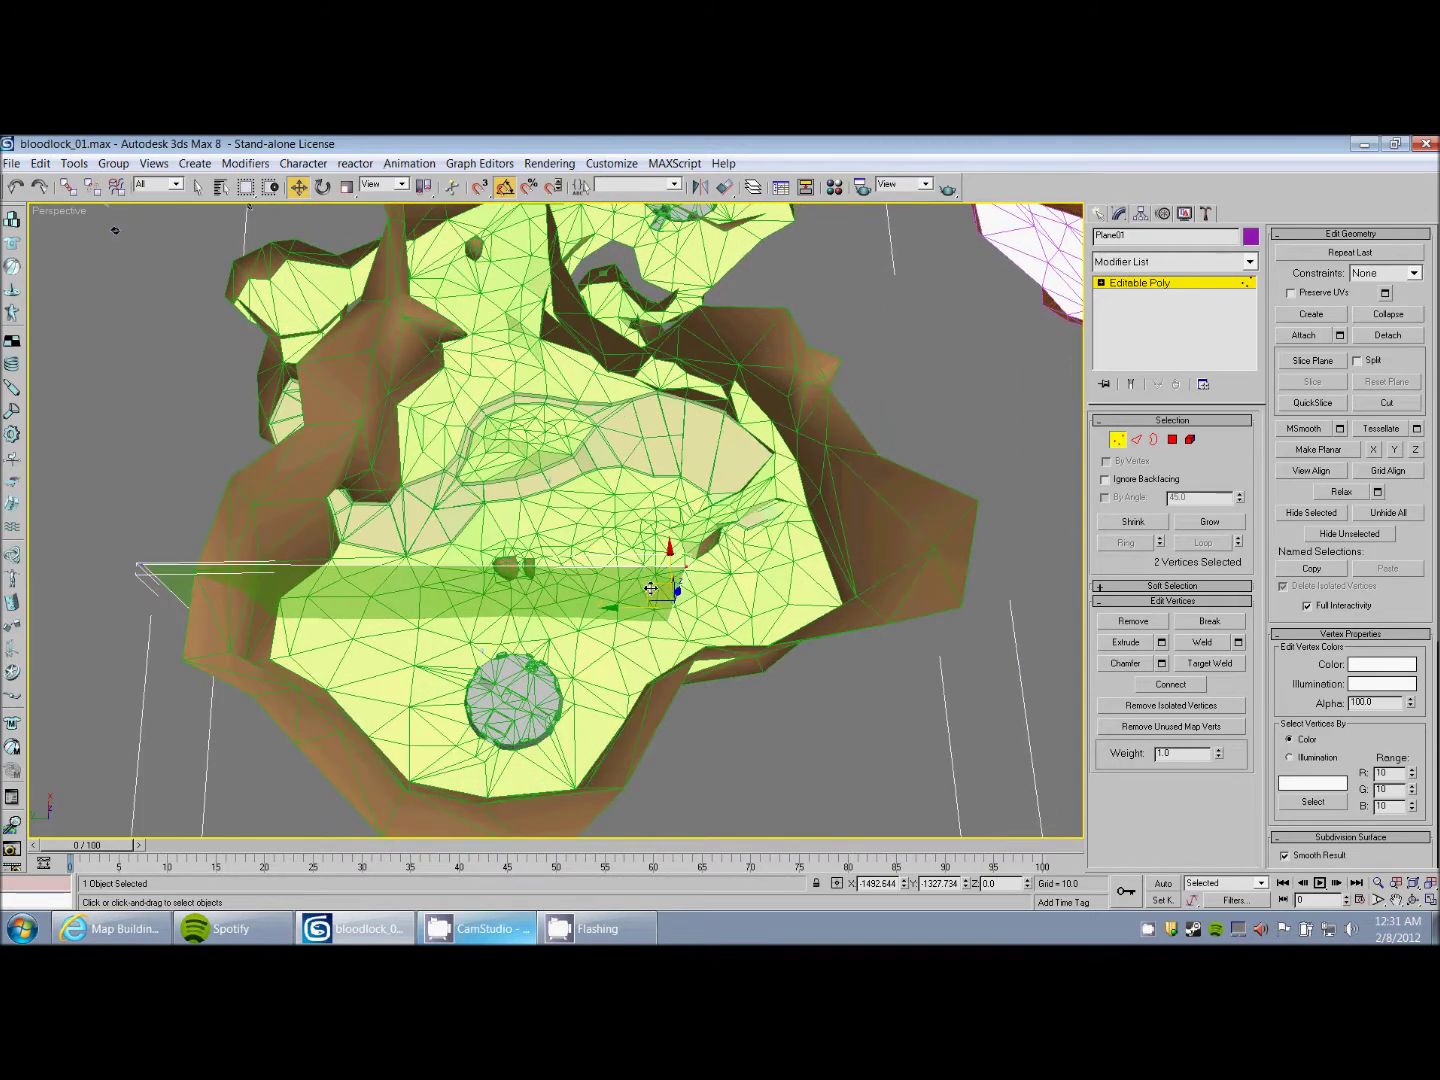
drag(651, 588, 959, 610)
- Raise the portal plane's two lower vertices to just below the cave floor
middle_drag(704, 579, 699, 645)
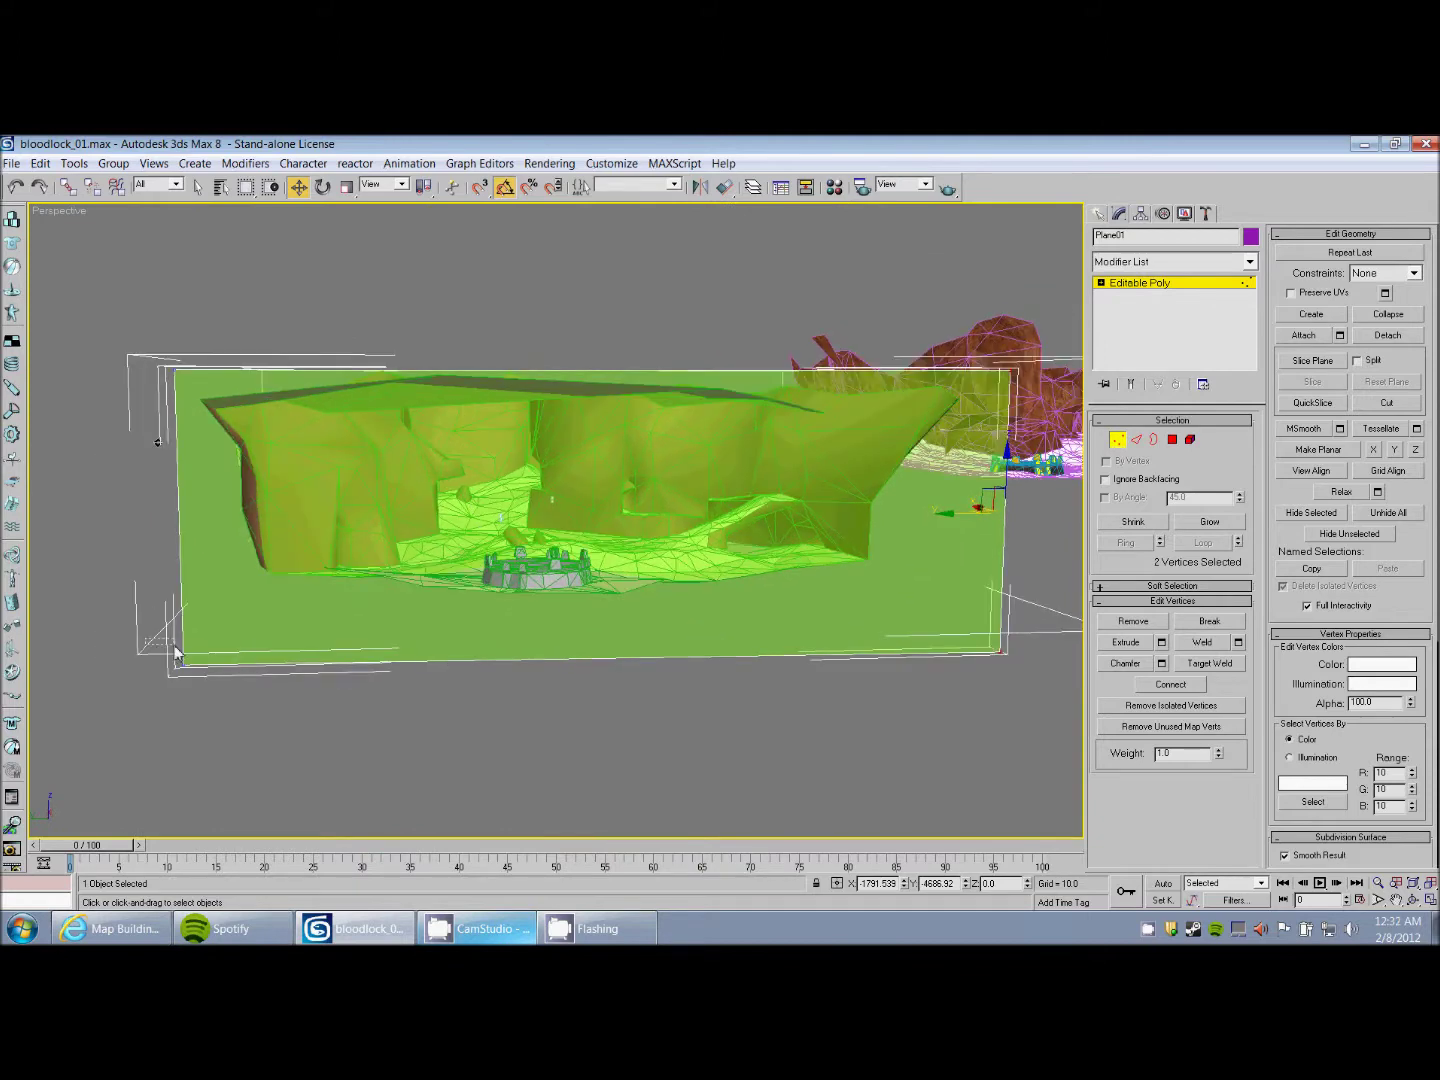
drag(150, 634, 1051, 688)
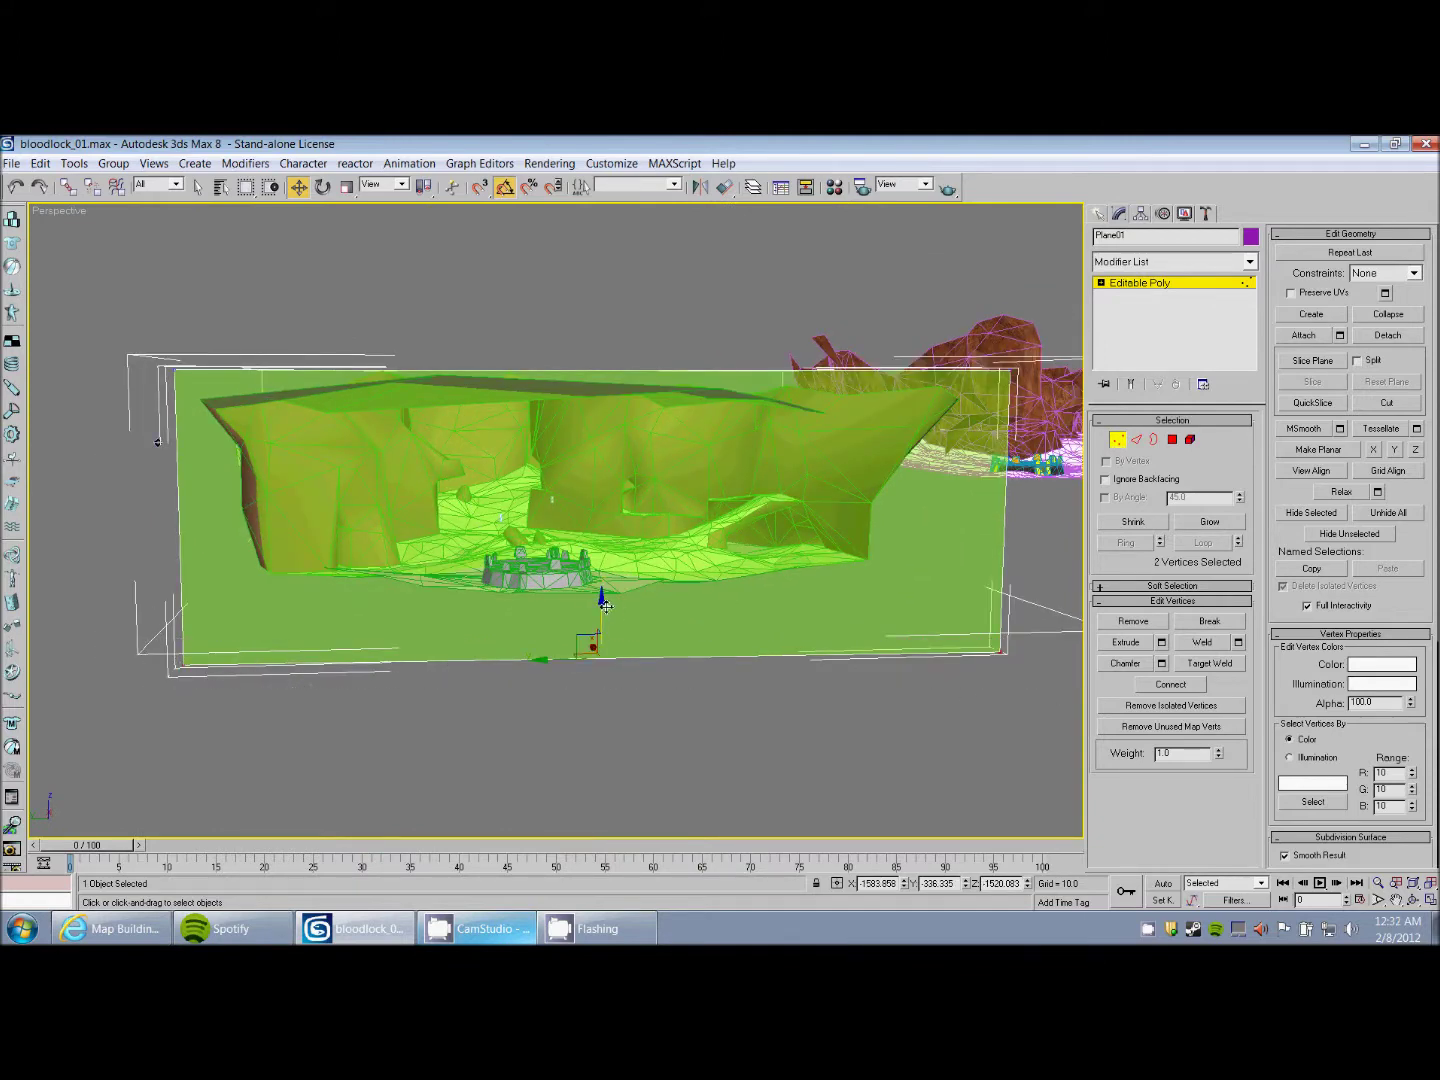
drag(606, 606, 607, 544)
- Move the portal plane's two lower corner vertices inward, closer to the outer edges of the cave floor
alt+middle_drag(606, 545, 571, 607)
alt+middle_drag(657, 595, 503, 632)
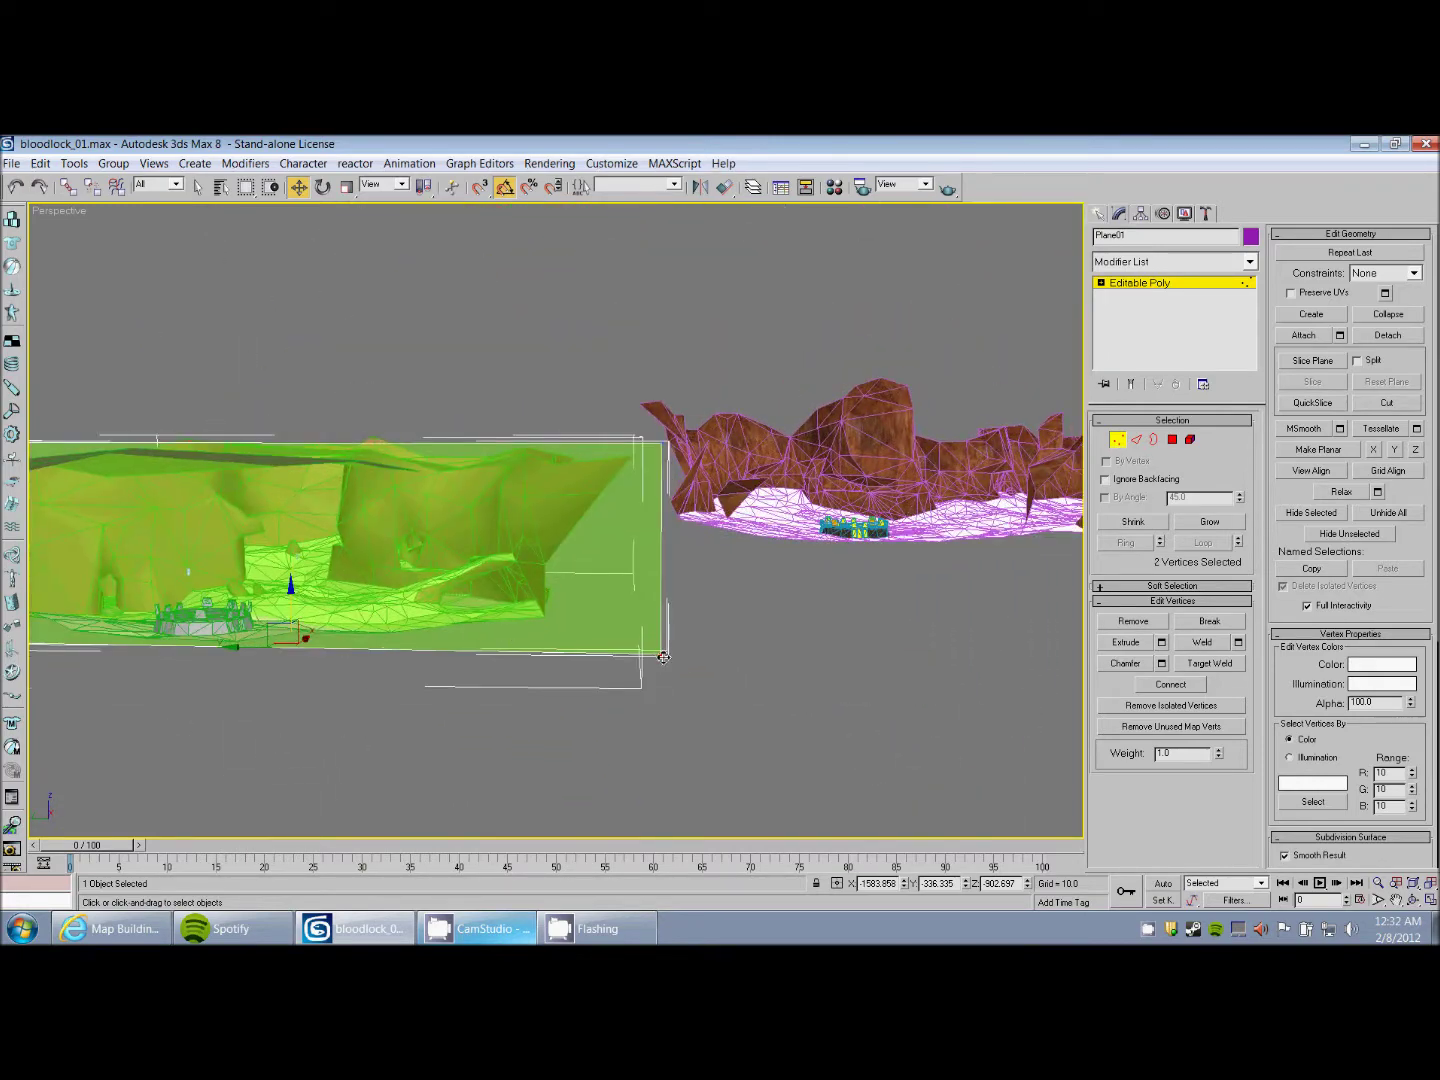
alt+middle_drag(649, 611, 700, 534)
scroll(590, 533, up, 3)
scroll(588, 581, up, 3)
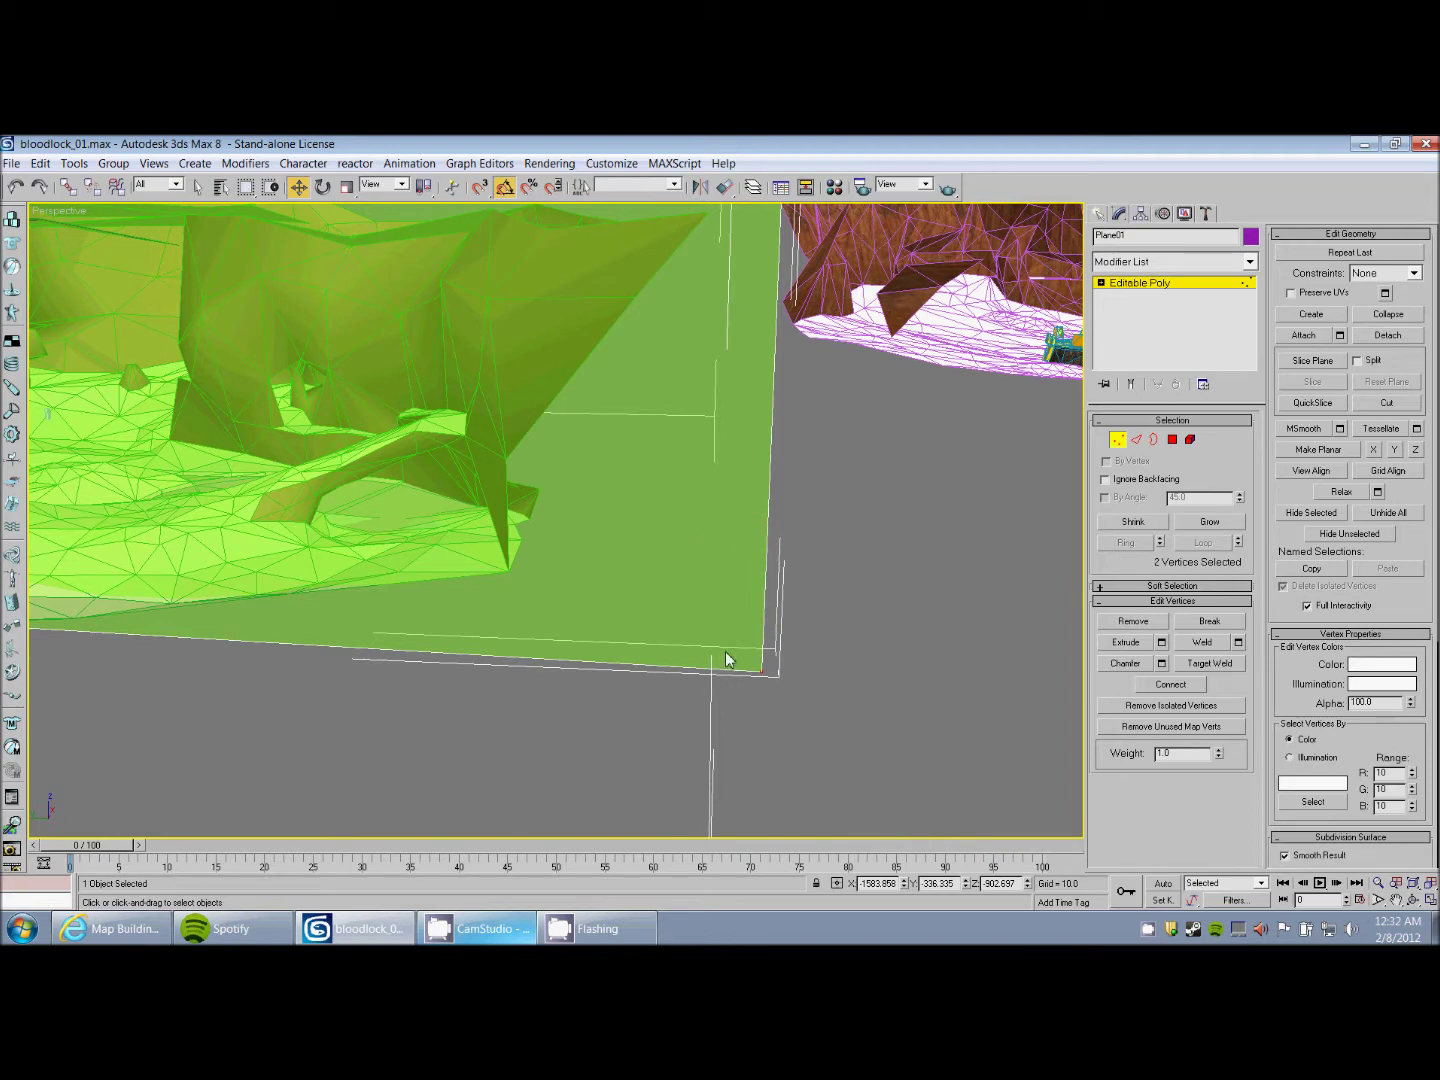
drag(725, 658, 476, 628)
middle_drag(476, 627, 1008, 704)
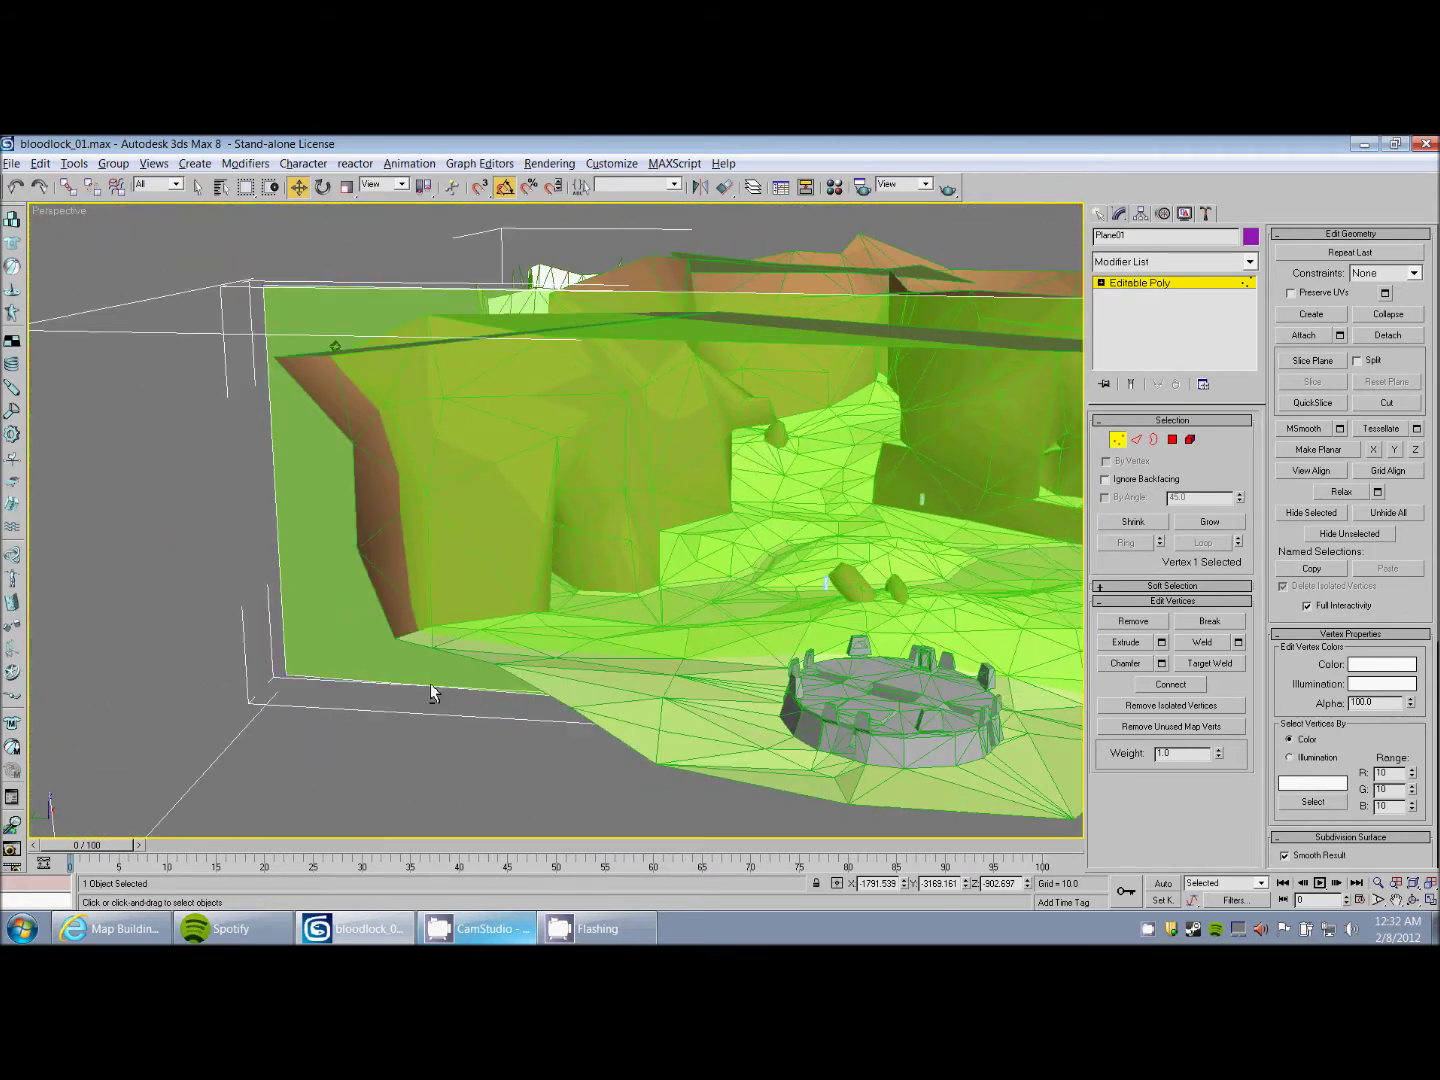
alt+middle_drag(431, 687, 168, 708)
drag(267, 745, 400, 713)
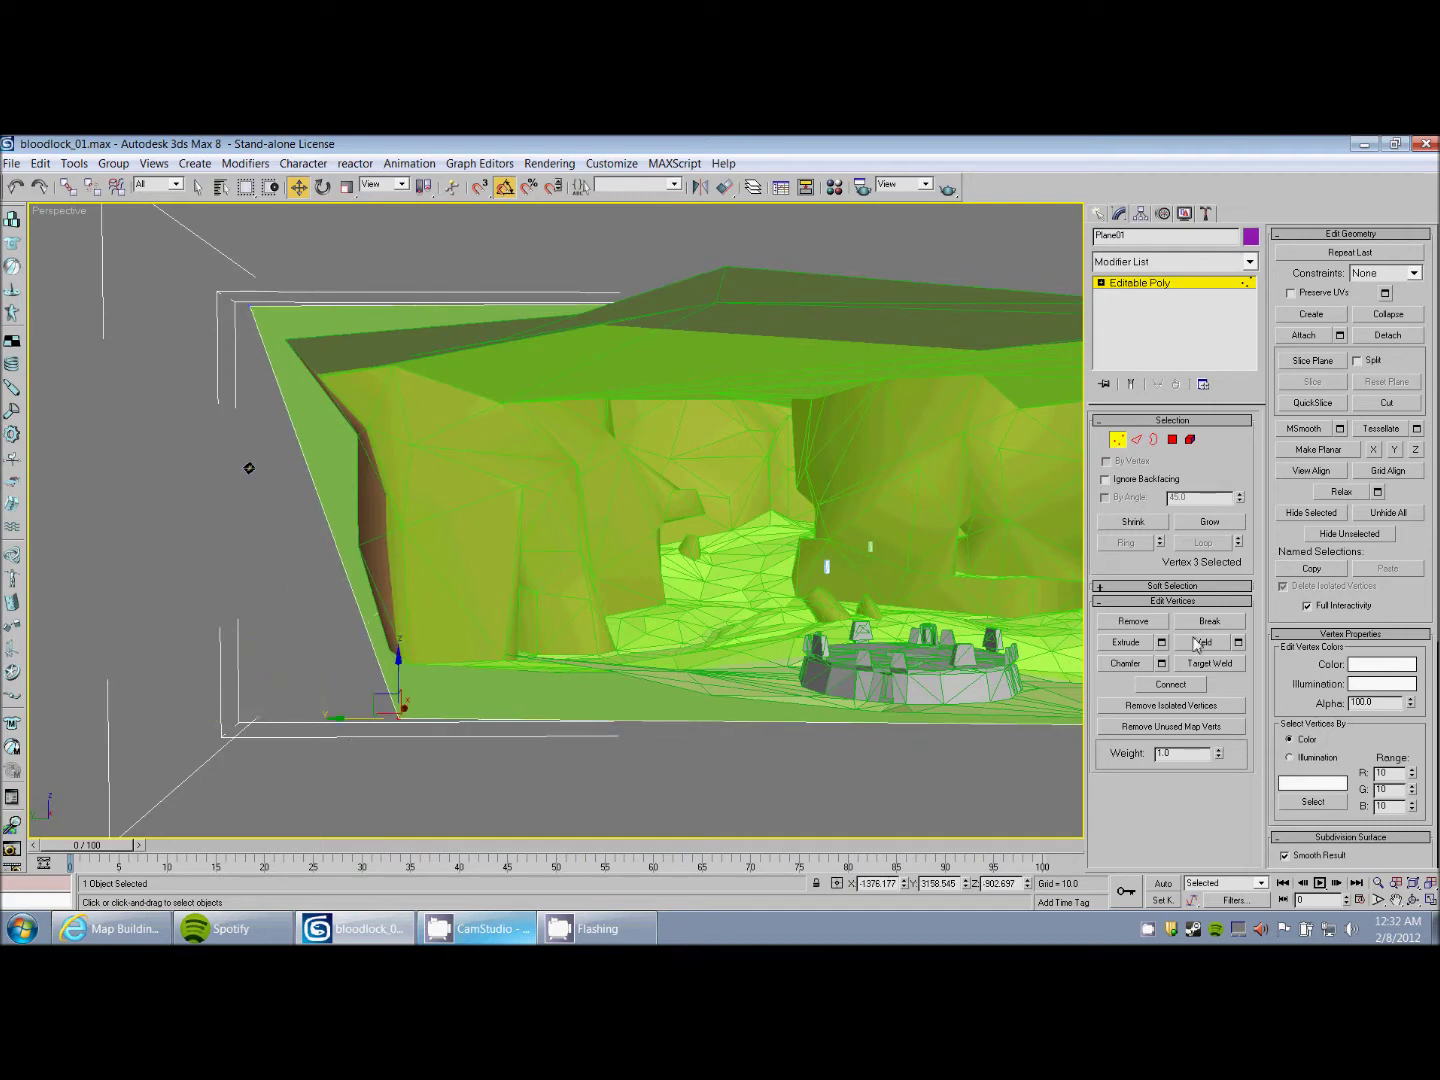
- Insert a vertex on the portal plane's slanted side edge
click(1136, 440)
alt+middle_drag(601, 506, 675, 555)
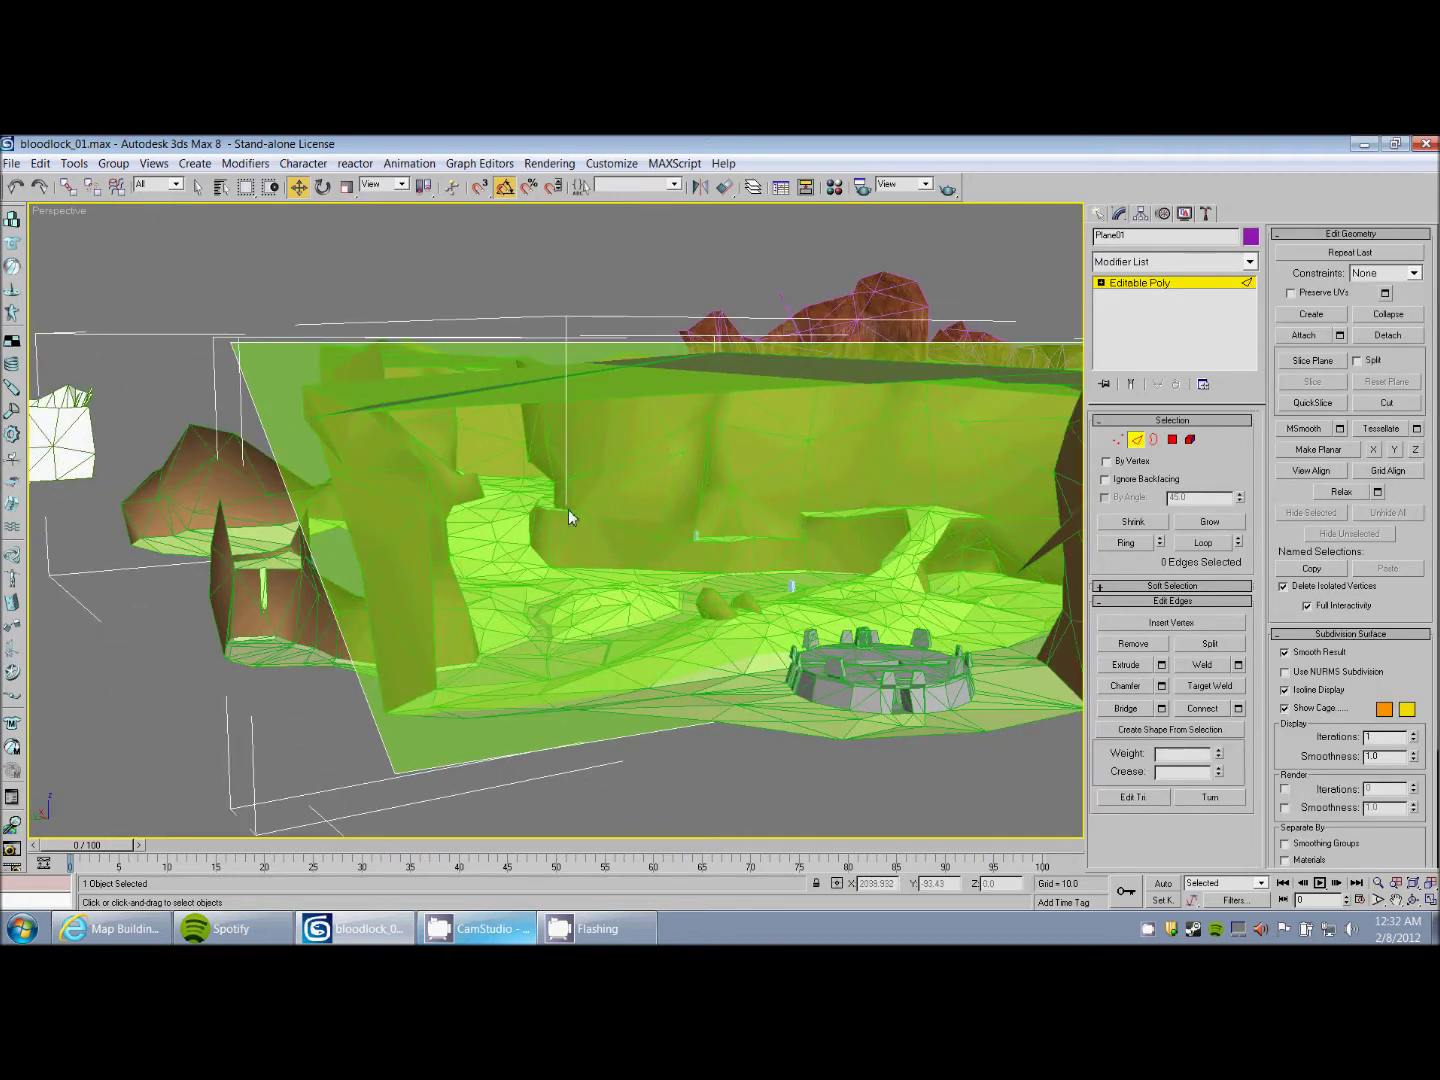
alt+middle_drag(568, 511, 679, 537)
click(1139, 622)
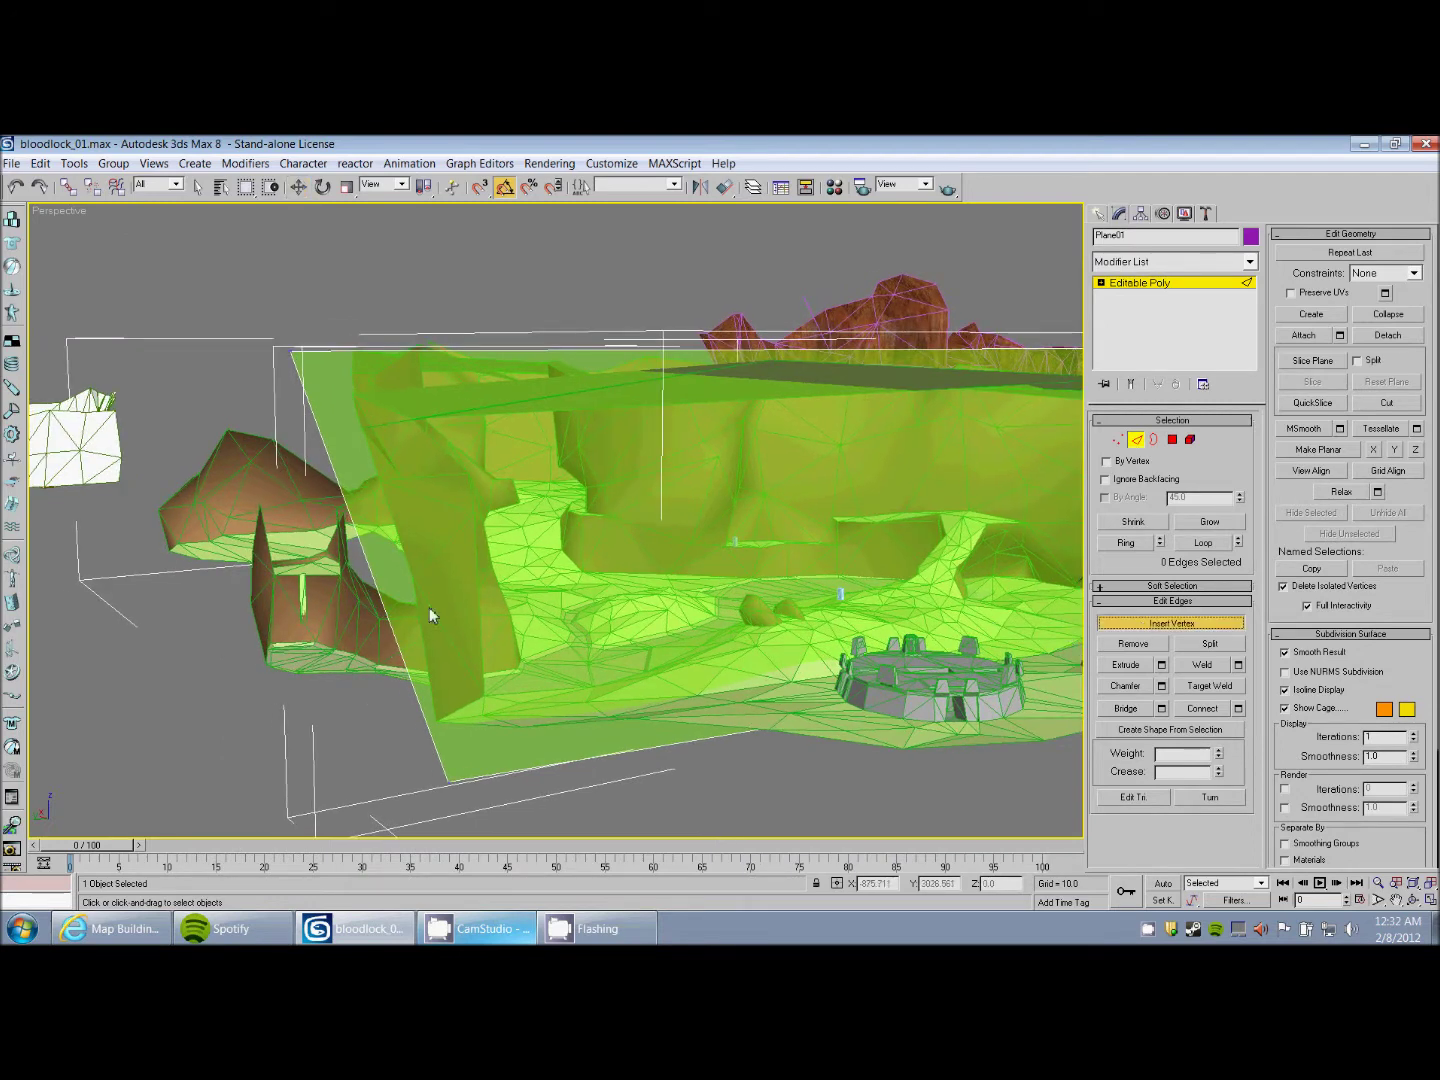
- Move the inserted side vertex inward and up so the plane's edge follows the cave wall
click(1118, 440)
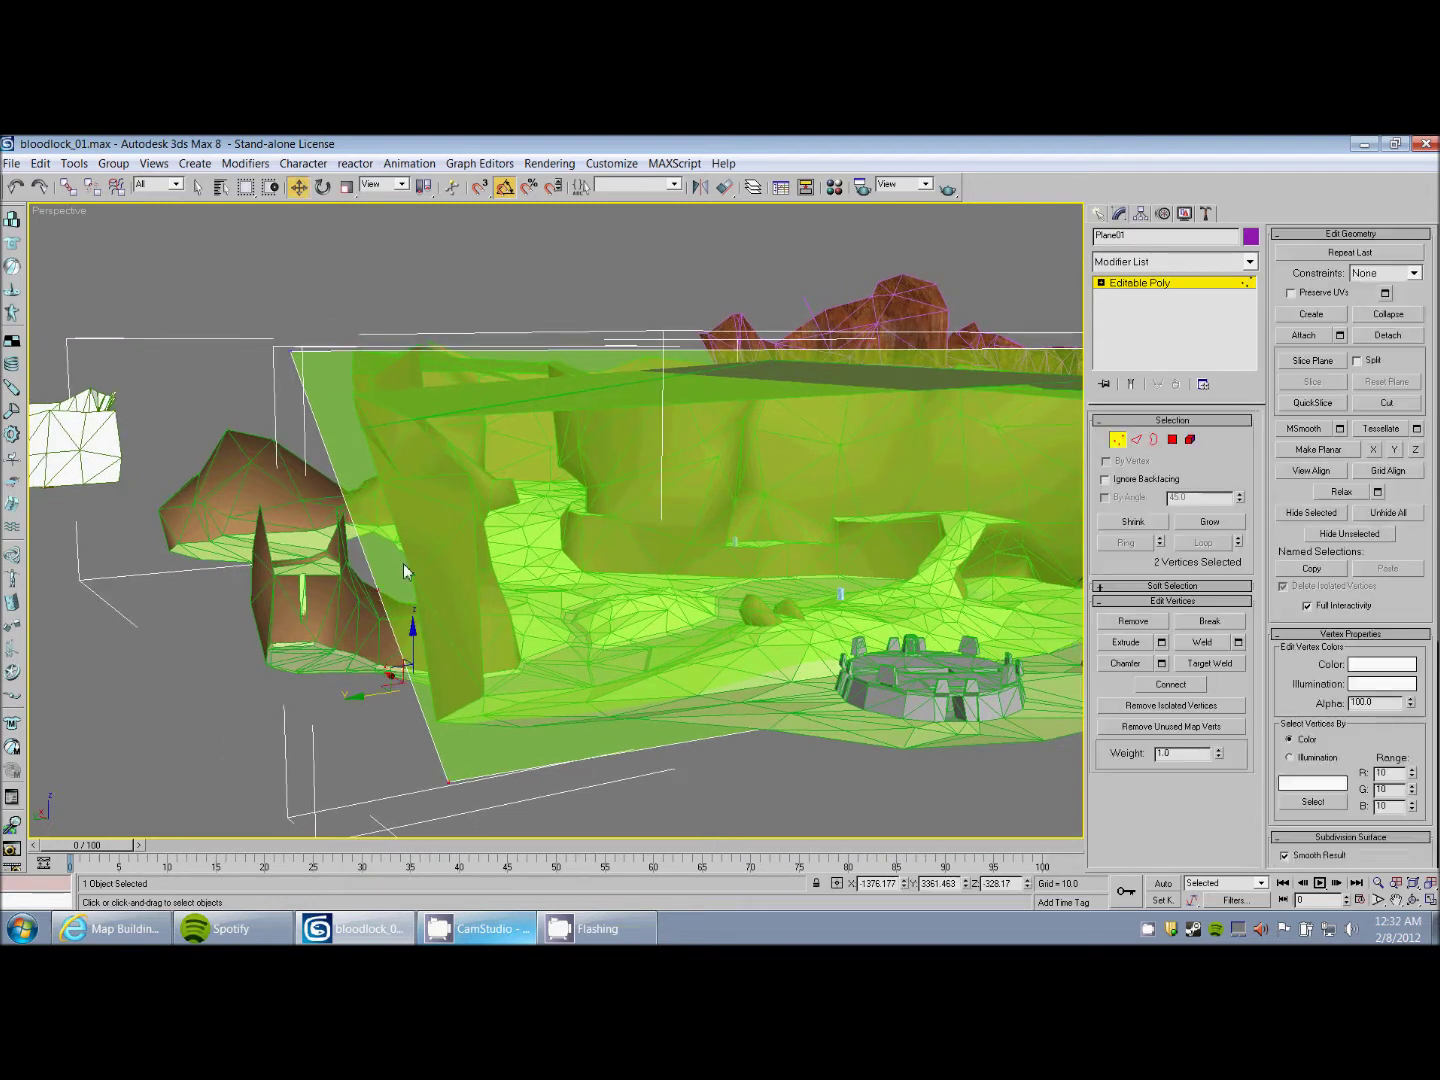
drag(356, 590, 414, 611)
alt+middle_drag(416, 612, 373, 610)
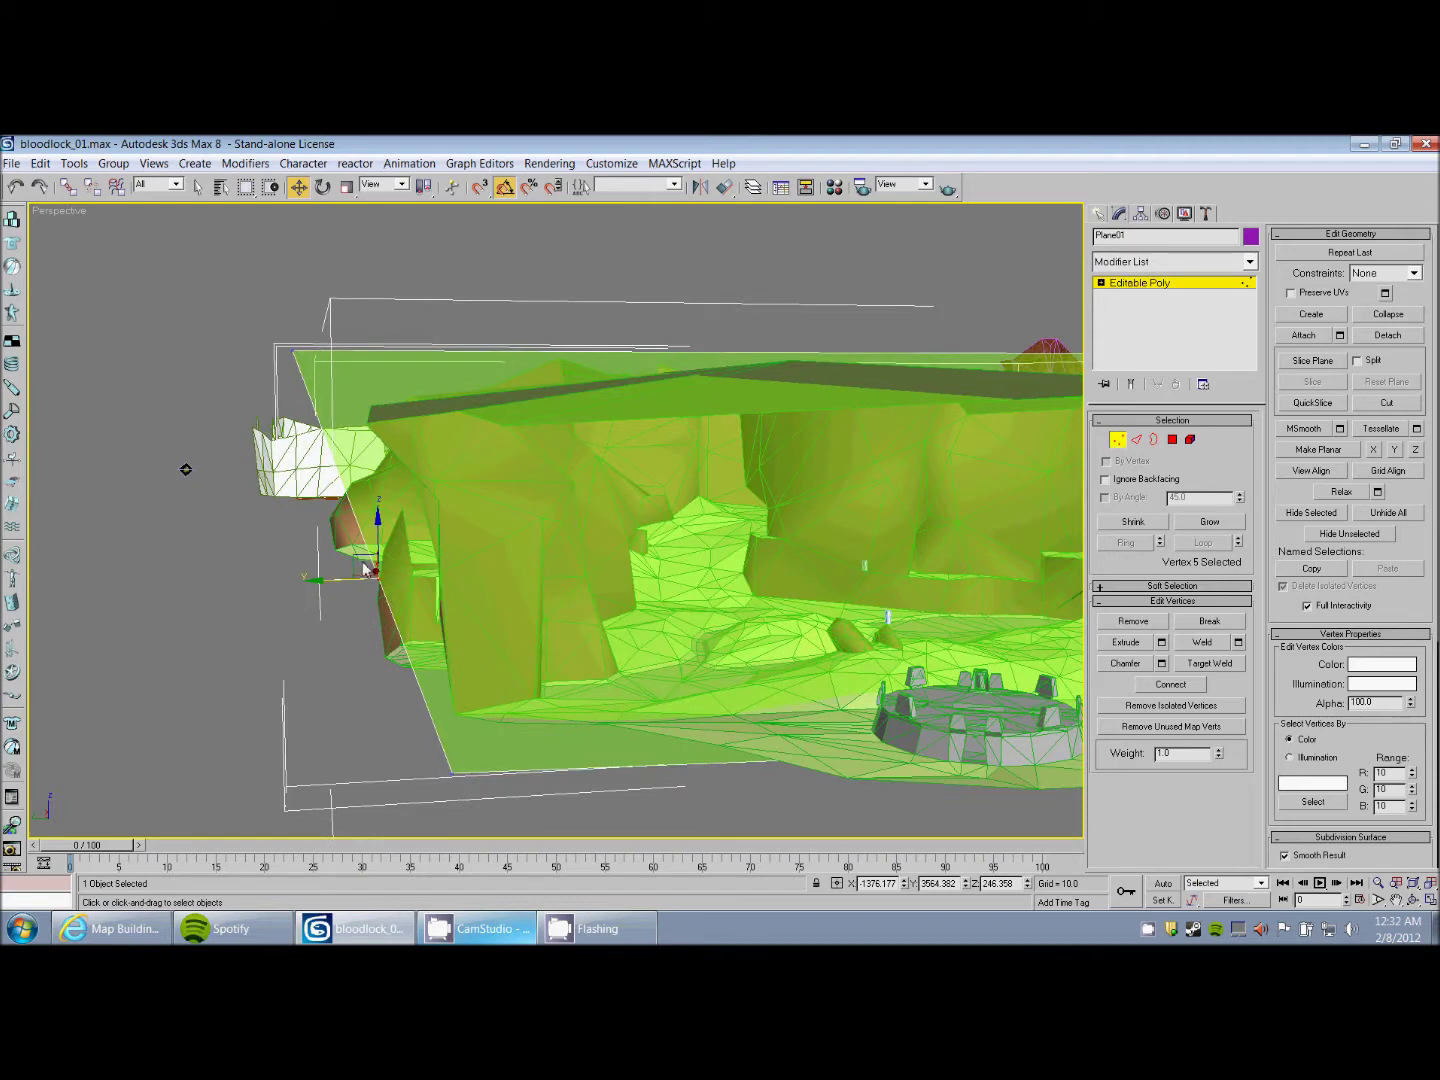
drag(365, 556, 401, 505)
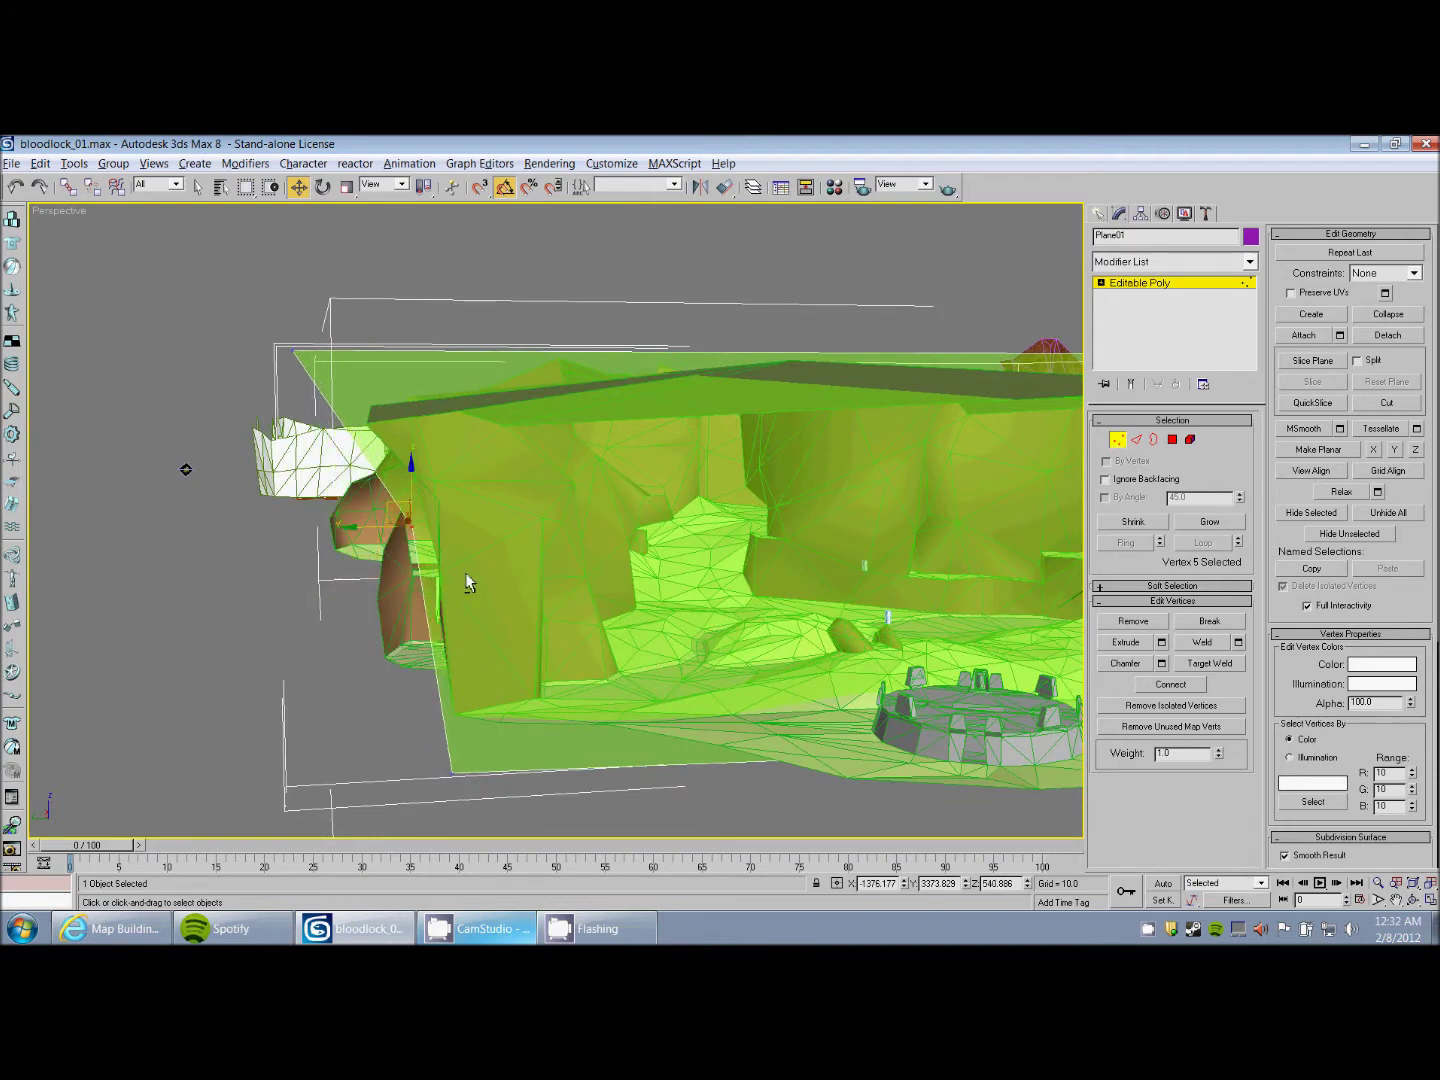
mouse_move(465, 573)
alt+middle_down()
mouse_move(429, 572)
mouse_move(448, 575)
alt+middle_up()
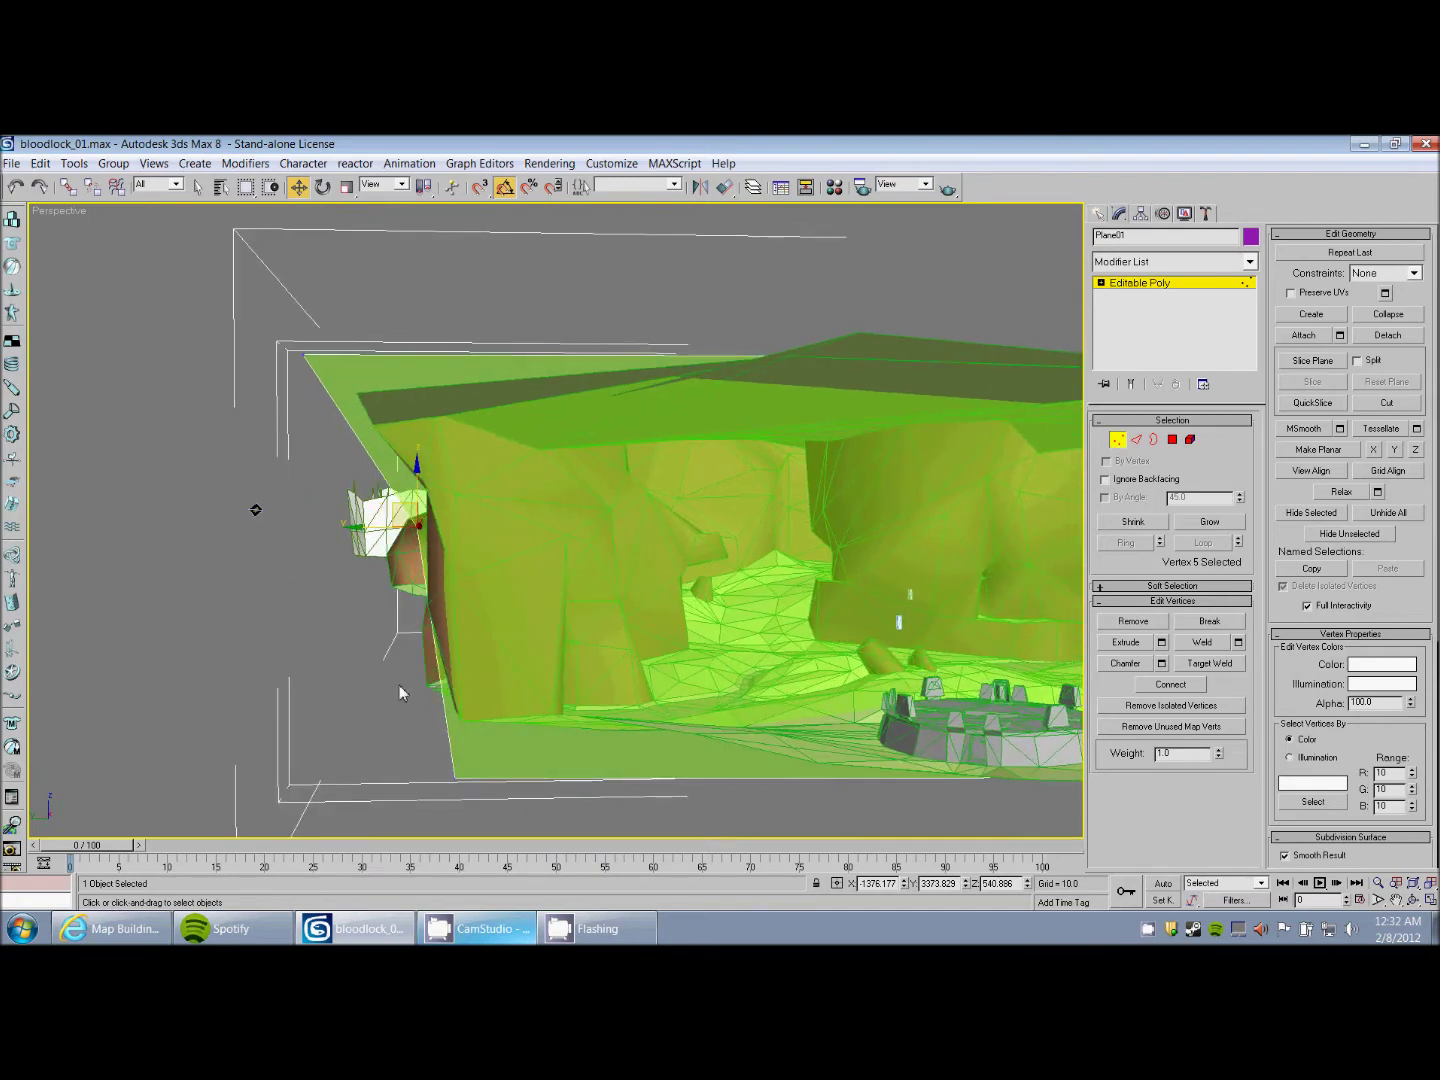
- Move the portal plane's lower corner vertex up and inward to the edge of the cave floor
drag(440, 760, 457, 702)
middle_drag(664, 700, 516, 639)
alt+middle_drag(1016, 479, 850, 541)
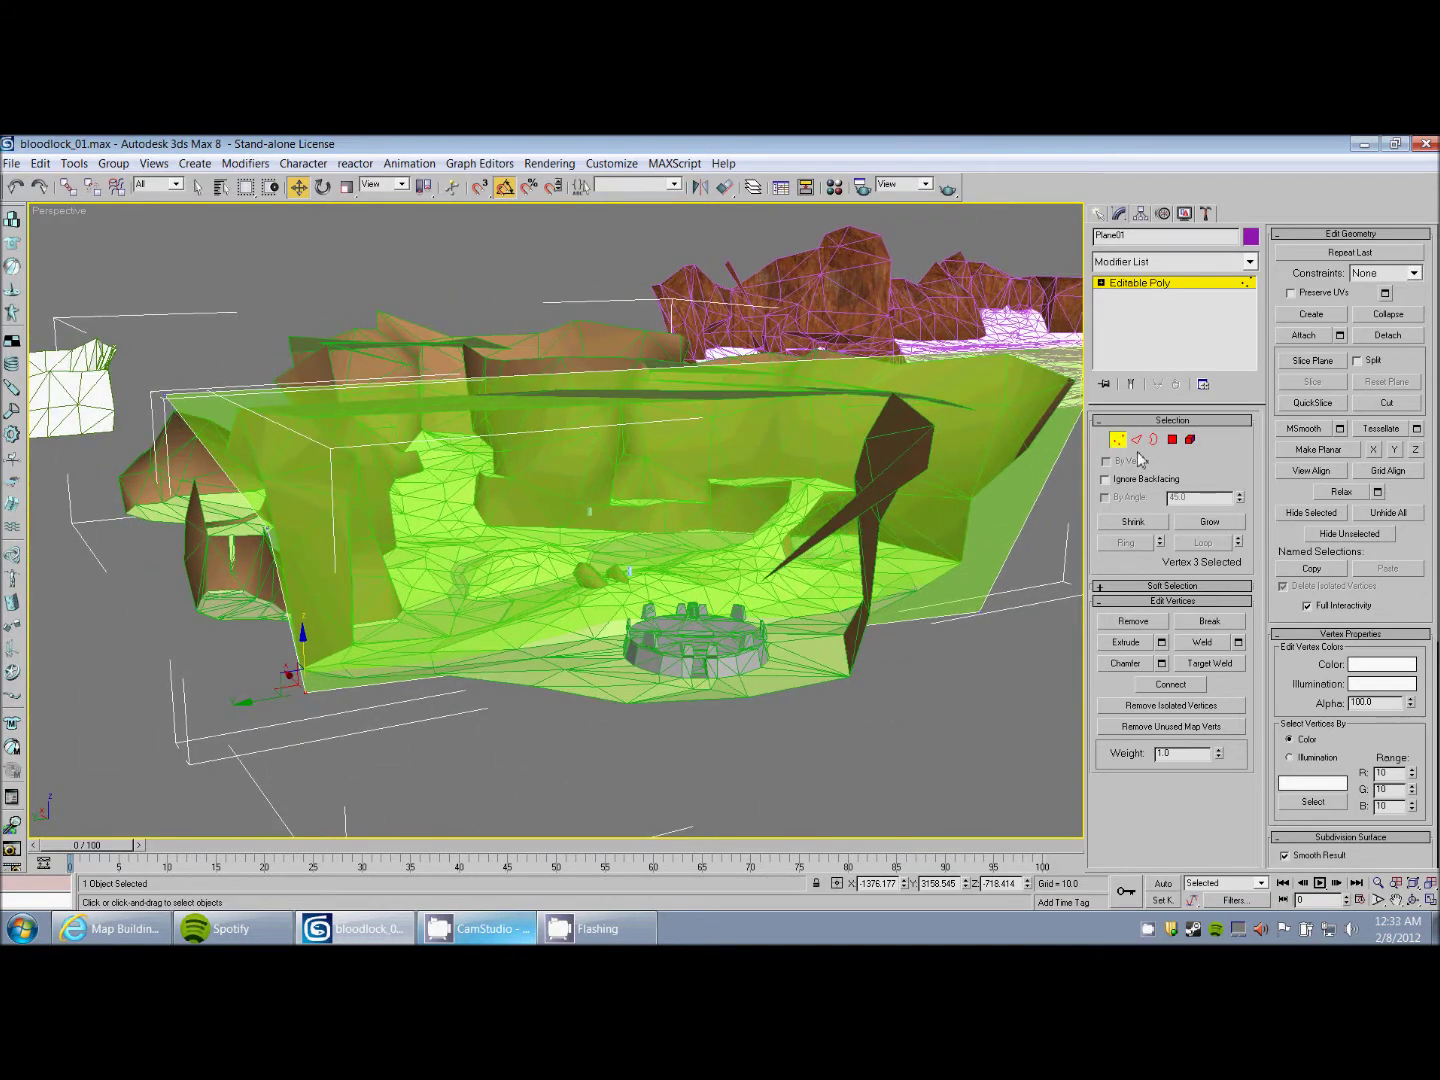
- Delete the shaped portal plane and create a flat horizontal plane about 9435 long and 10653 wide covering the whole cave map
click(1118, 440)
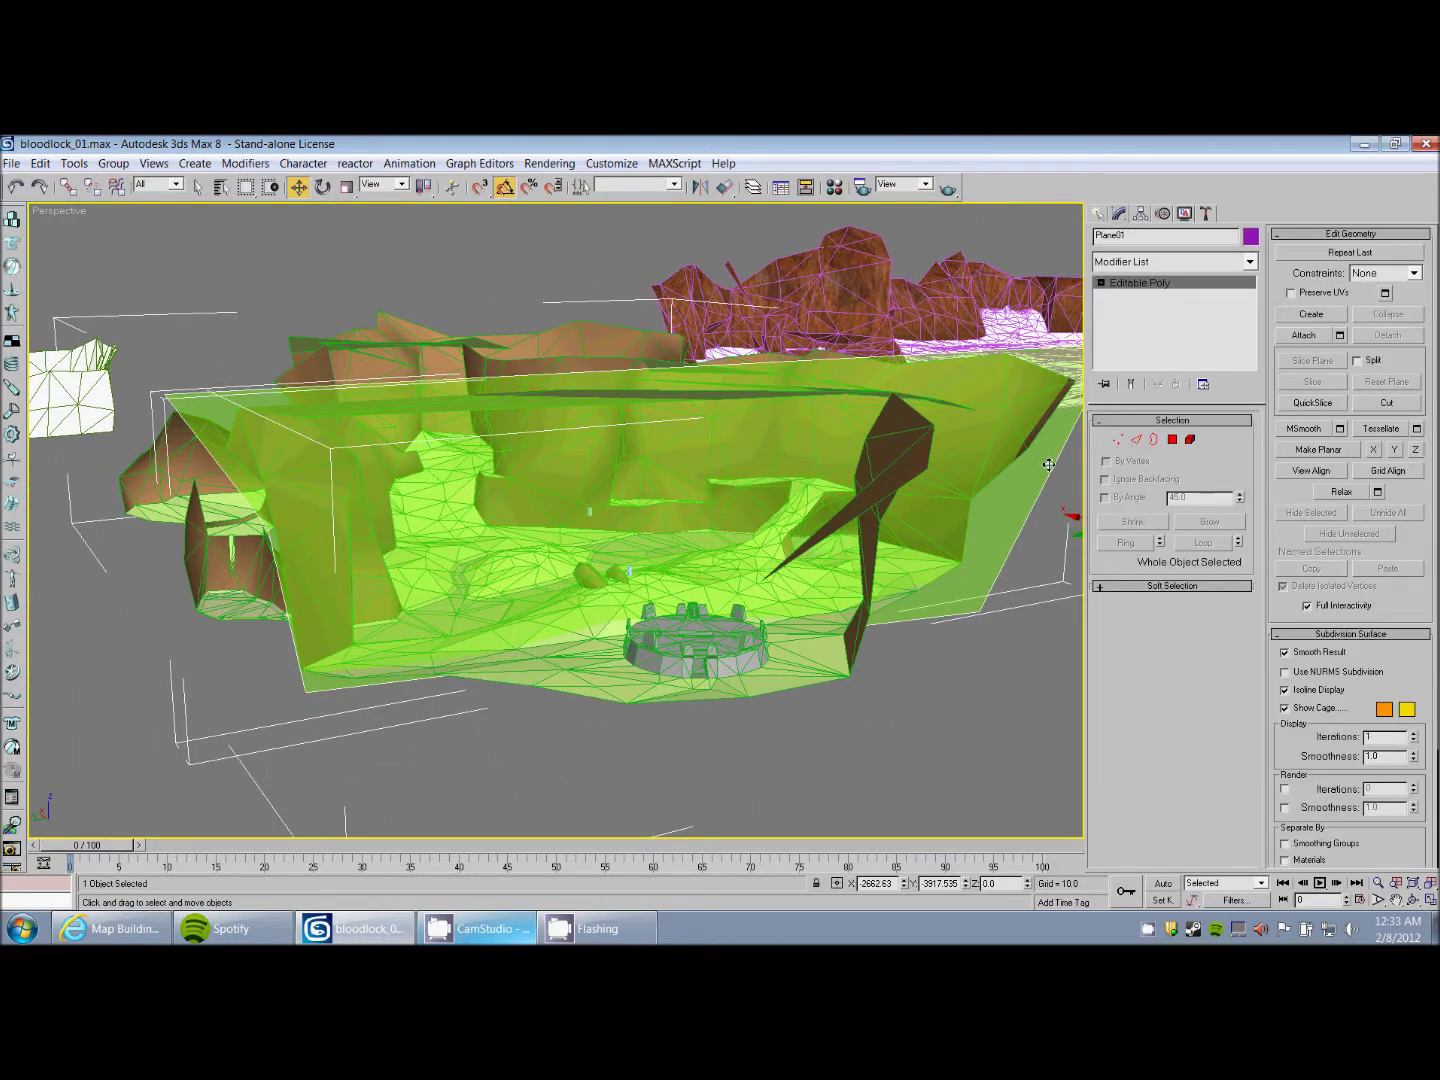
key(Delete)
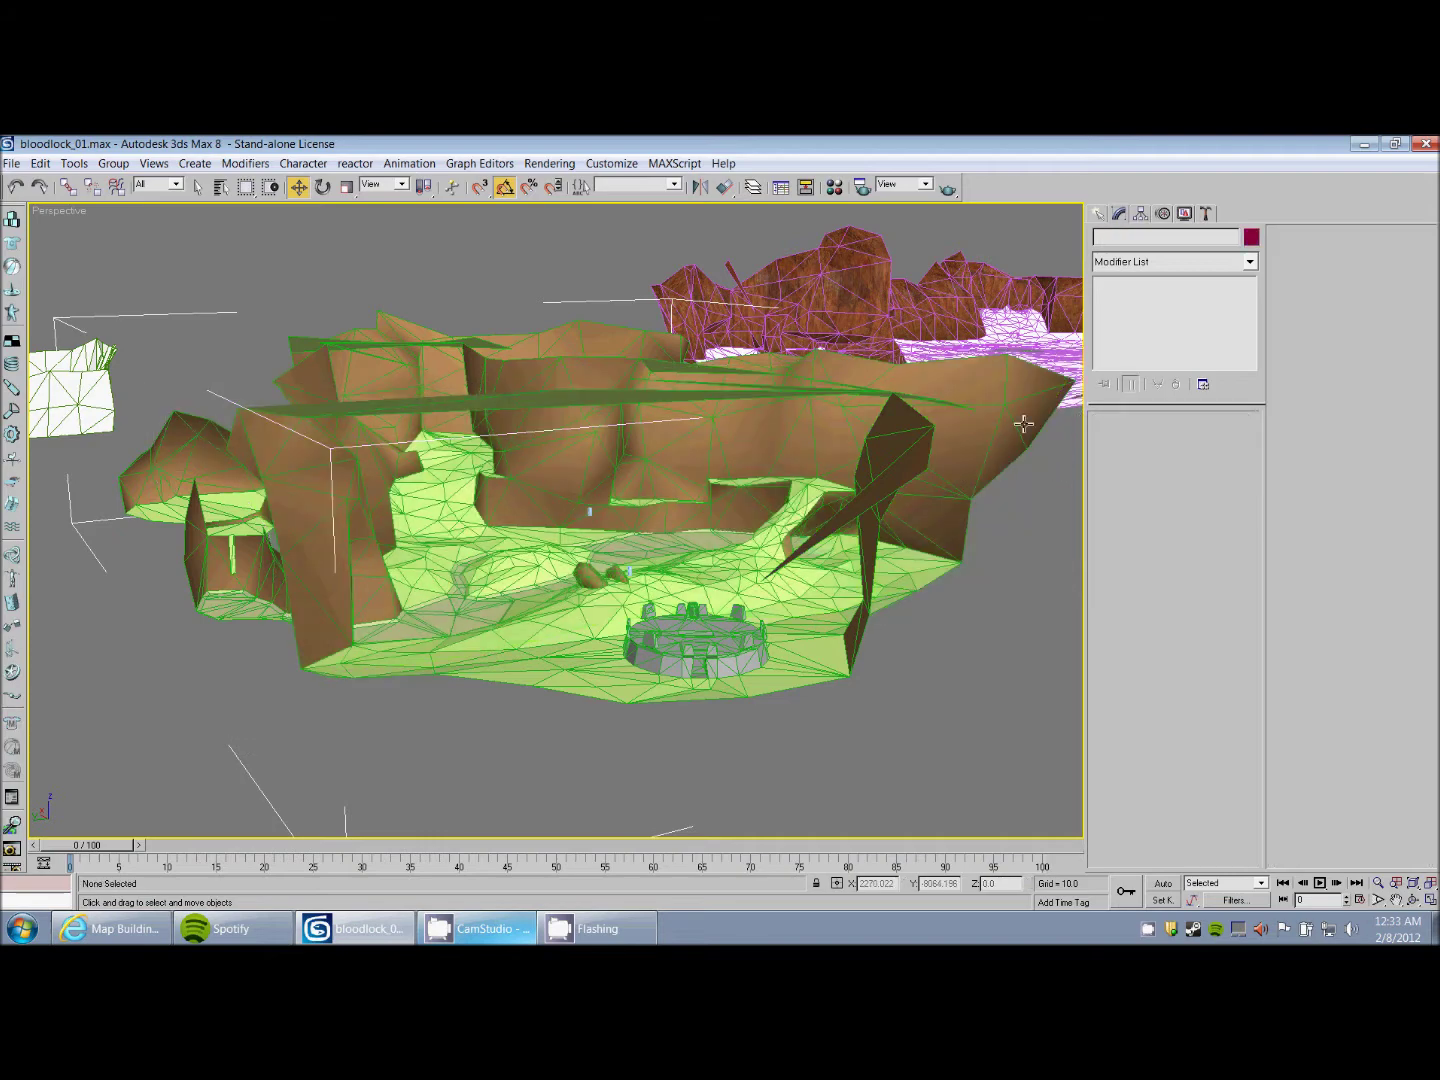
click(1100, 215)
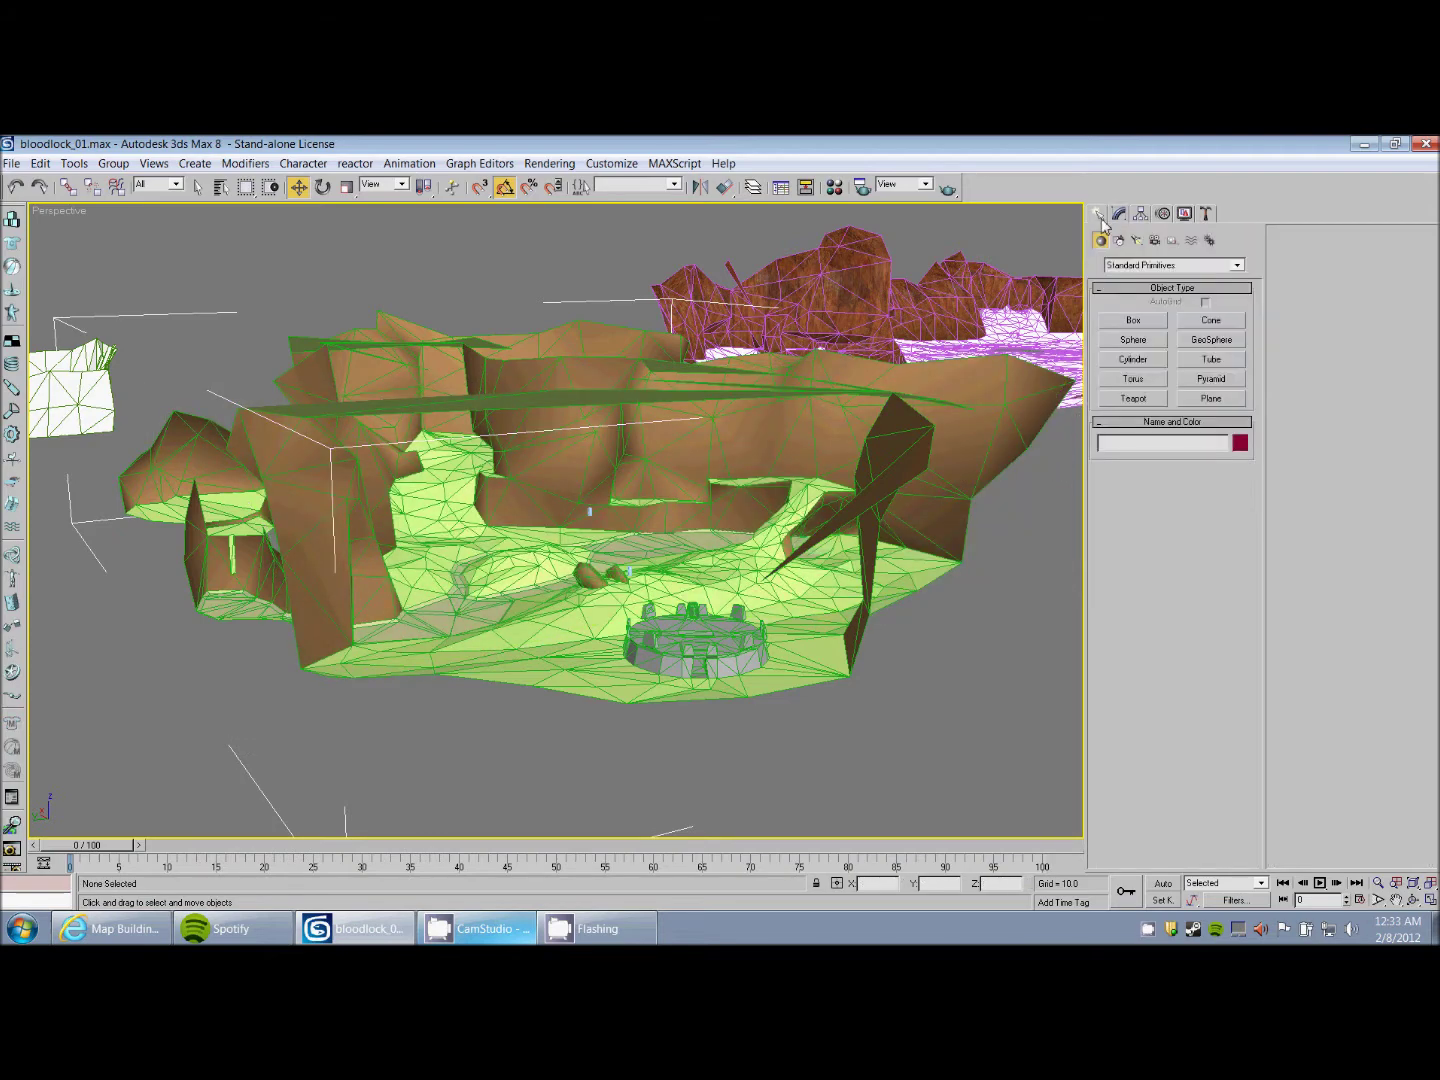
click(1209, 401)
alt+middle_drag(815, 418, 627, 544)
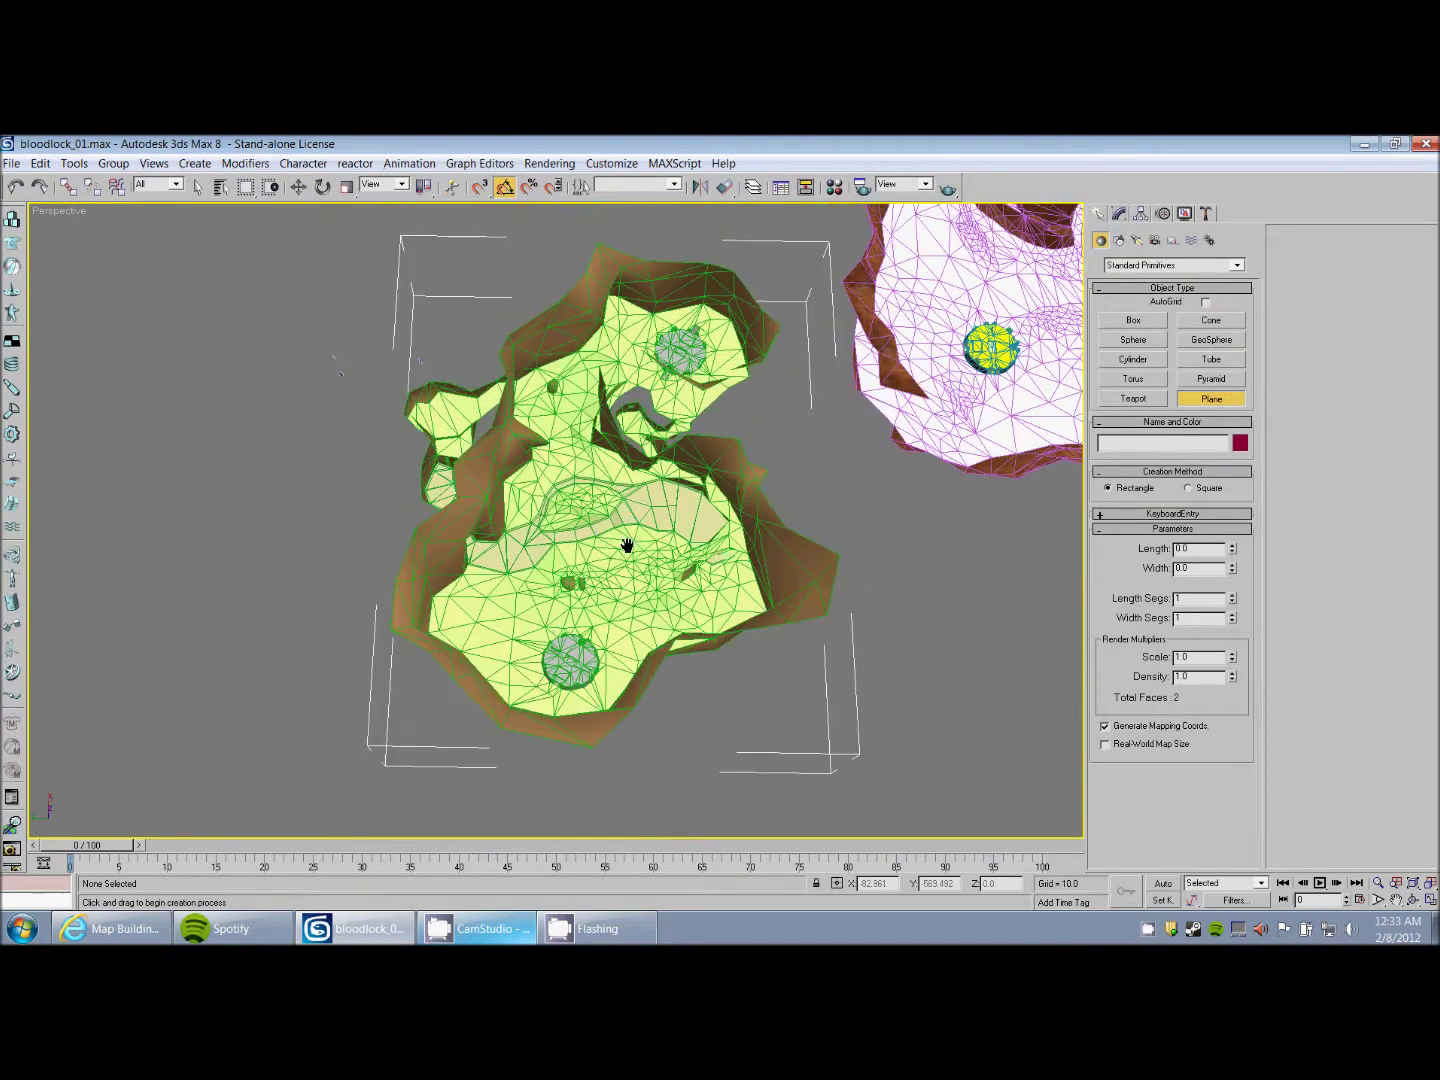
drag(373, 272, 868, 796)
alt+middle_drag(926, 582, 885, 541)
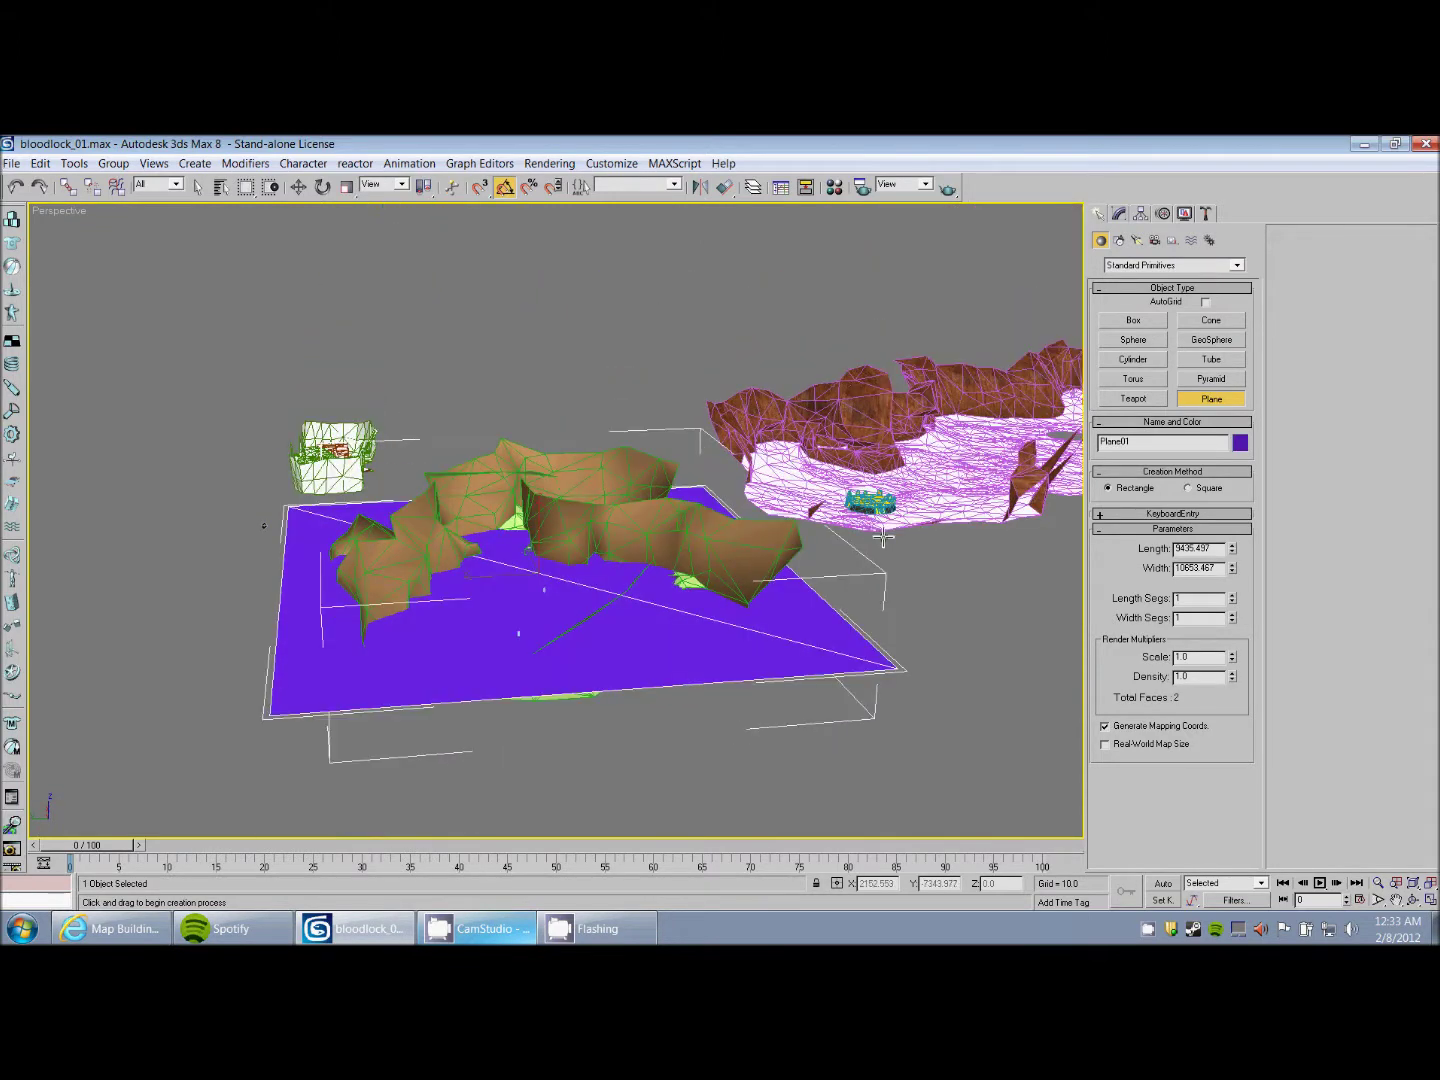
- Set the new plane's length segments and width segments to 5 each
drag(1192, 600, 1046, 582)
text(5)
drag(1195, 622, 1101, 619)
text(5)
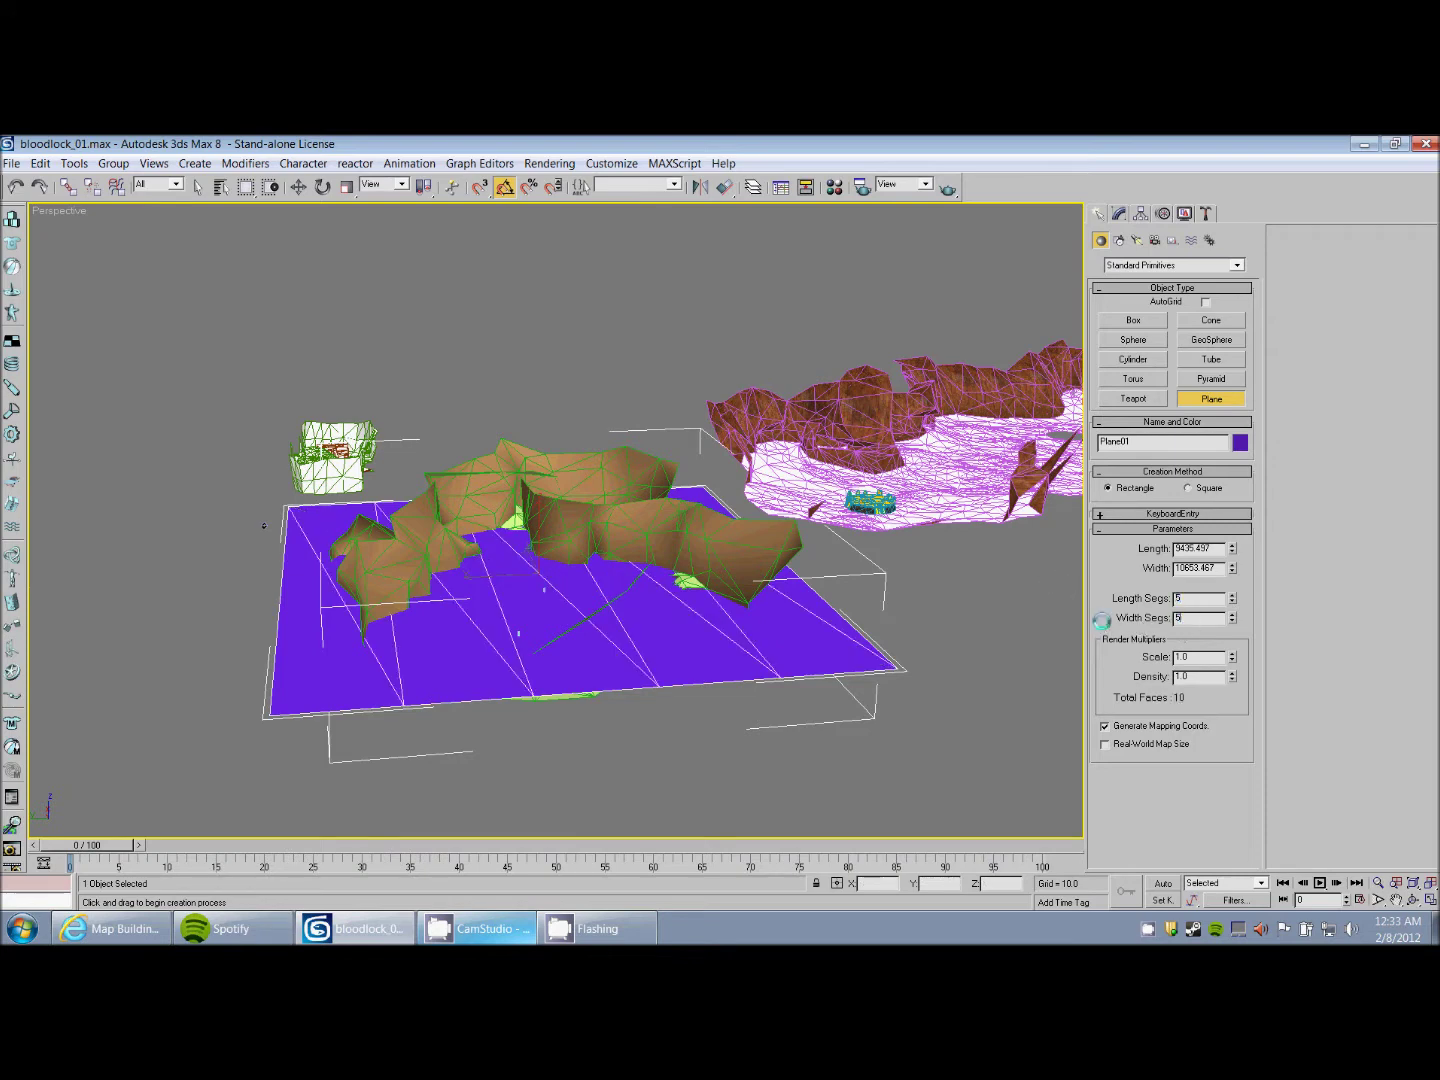
- Set the plane's length and width to 10000 each
middle_drag(813, 609, 788, 635)
alt+middle_drag(698, 592, 546, 591)
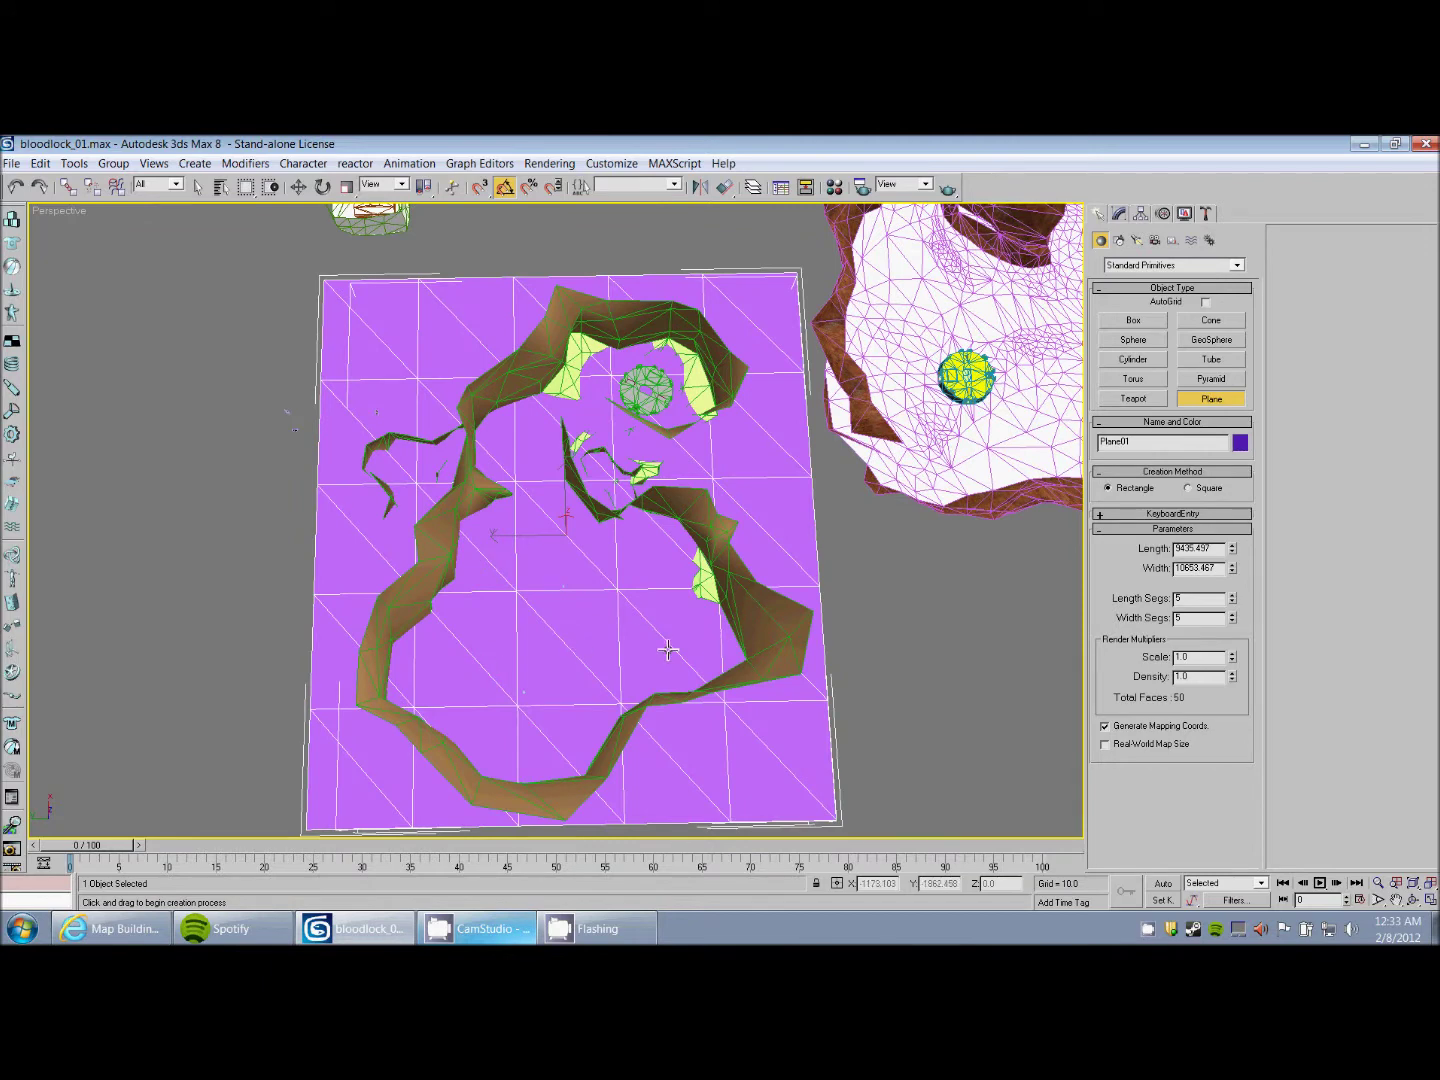
scroll(625, 383, up, 3)
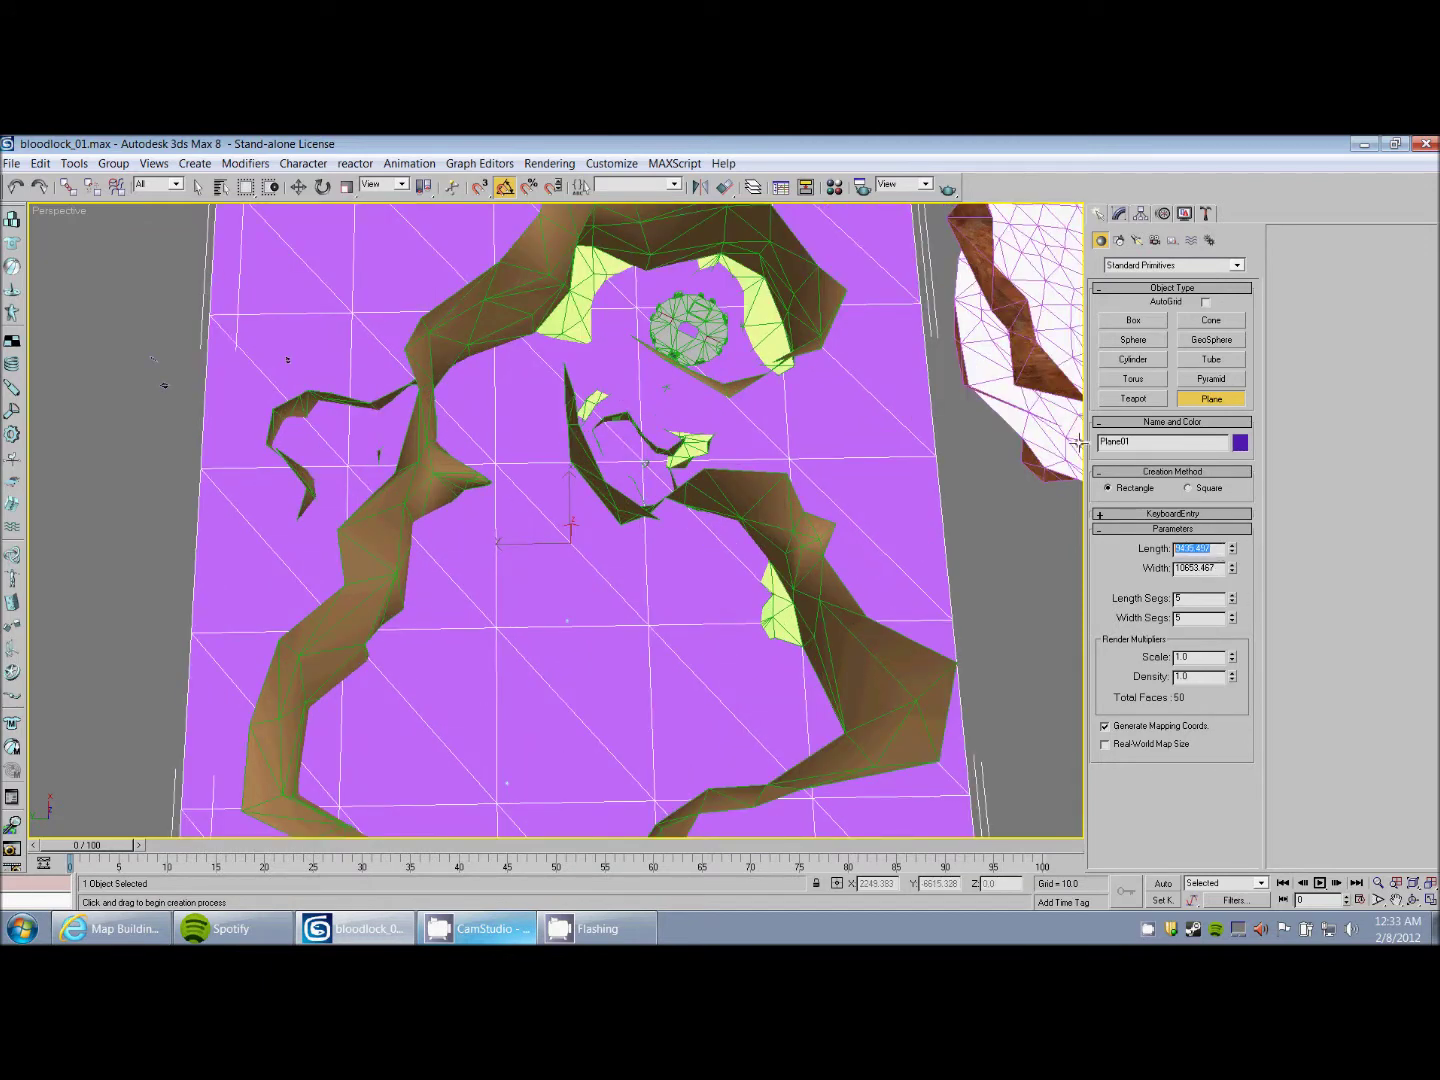
text(10000)
key(Tab)
text(100)
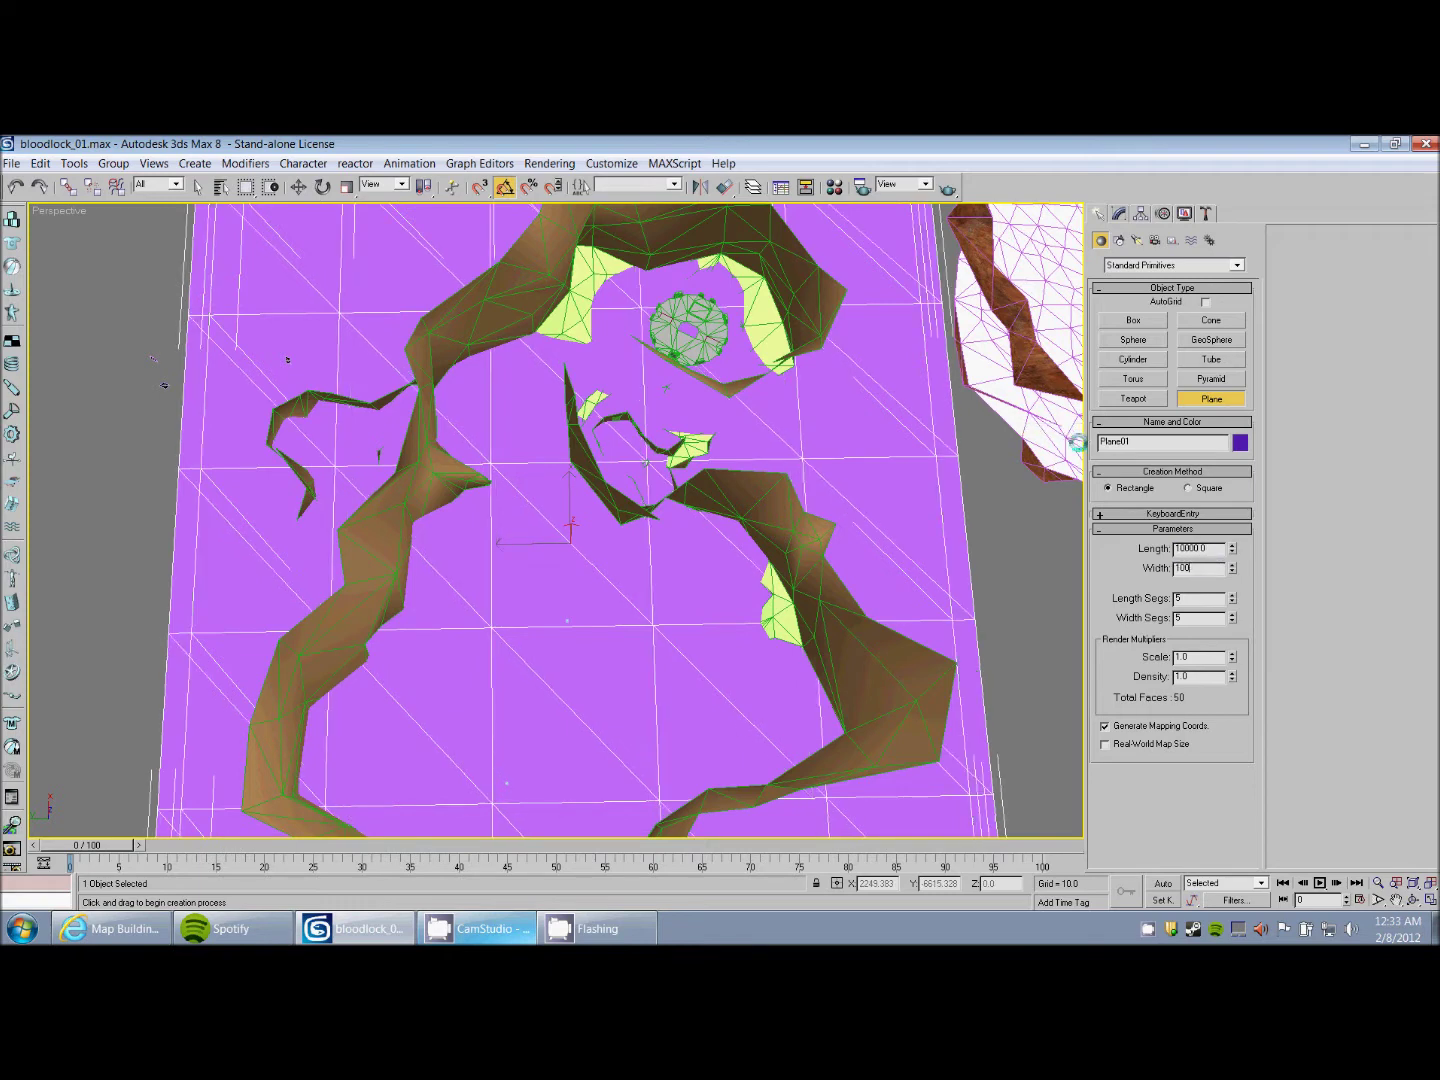
key(Return)
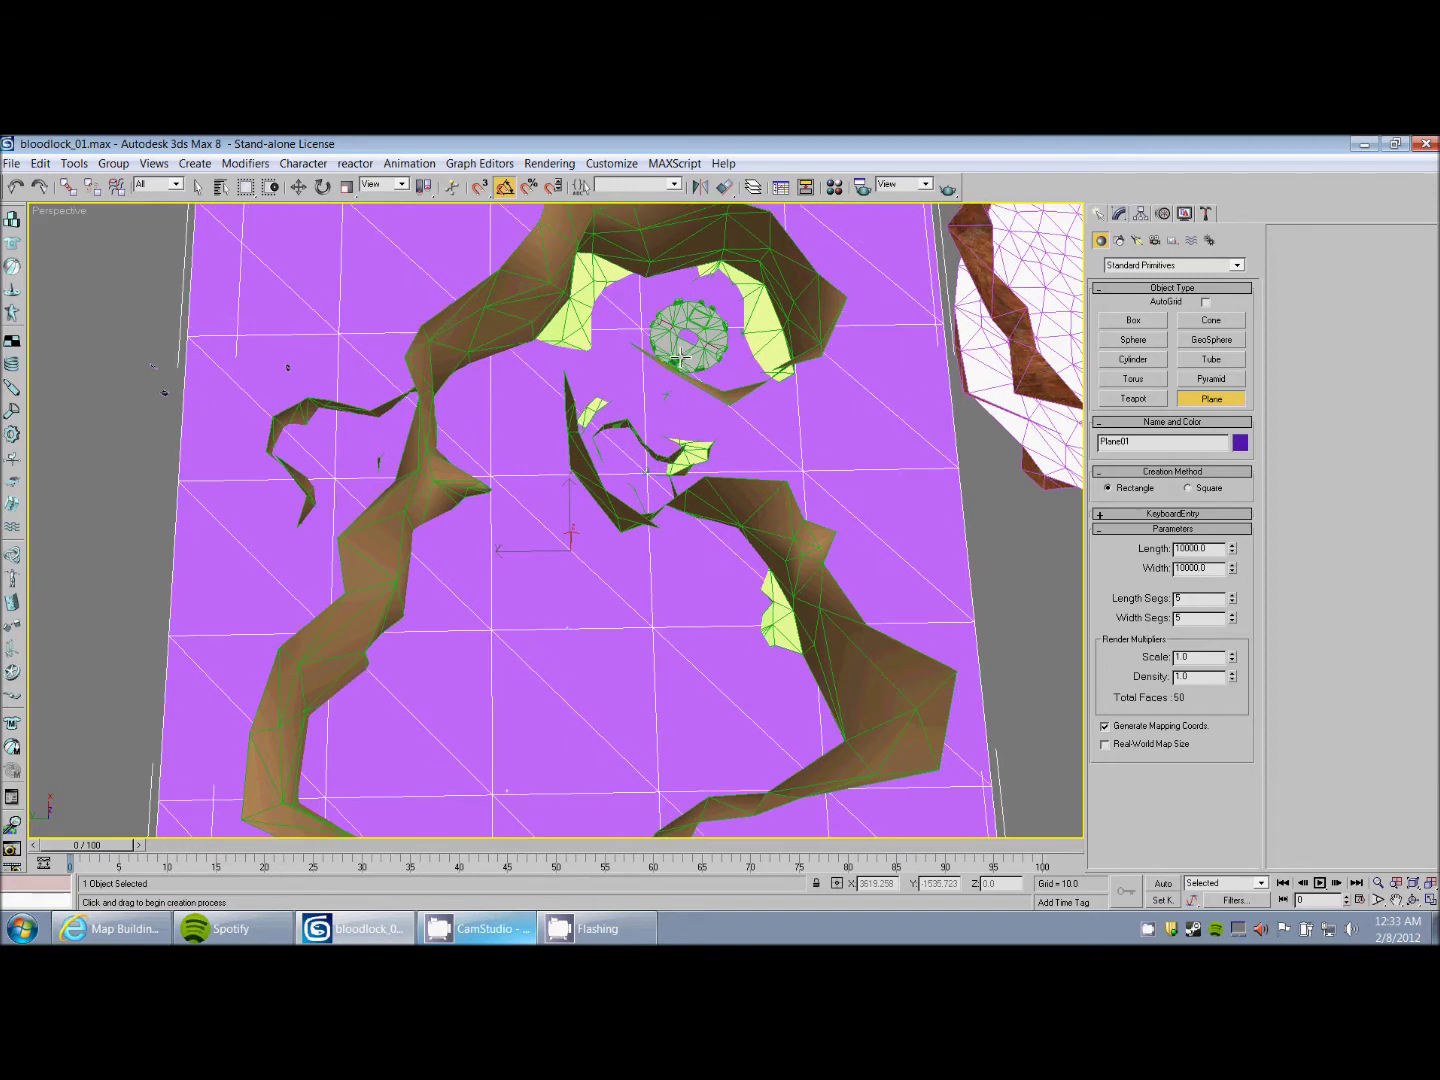
scroll(678, 455, down, 3)
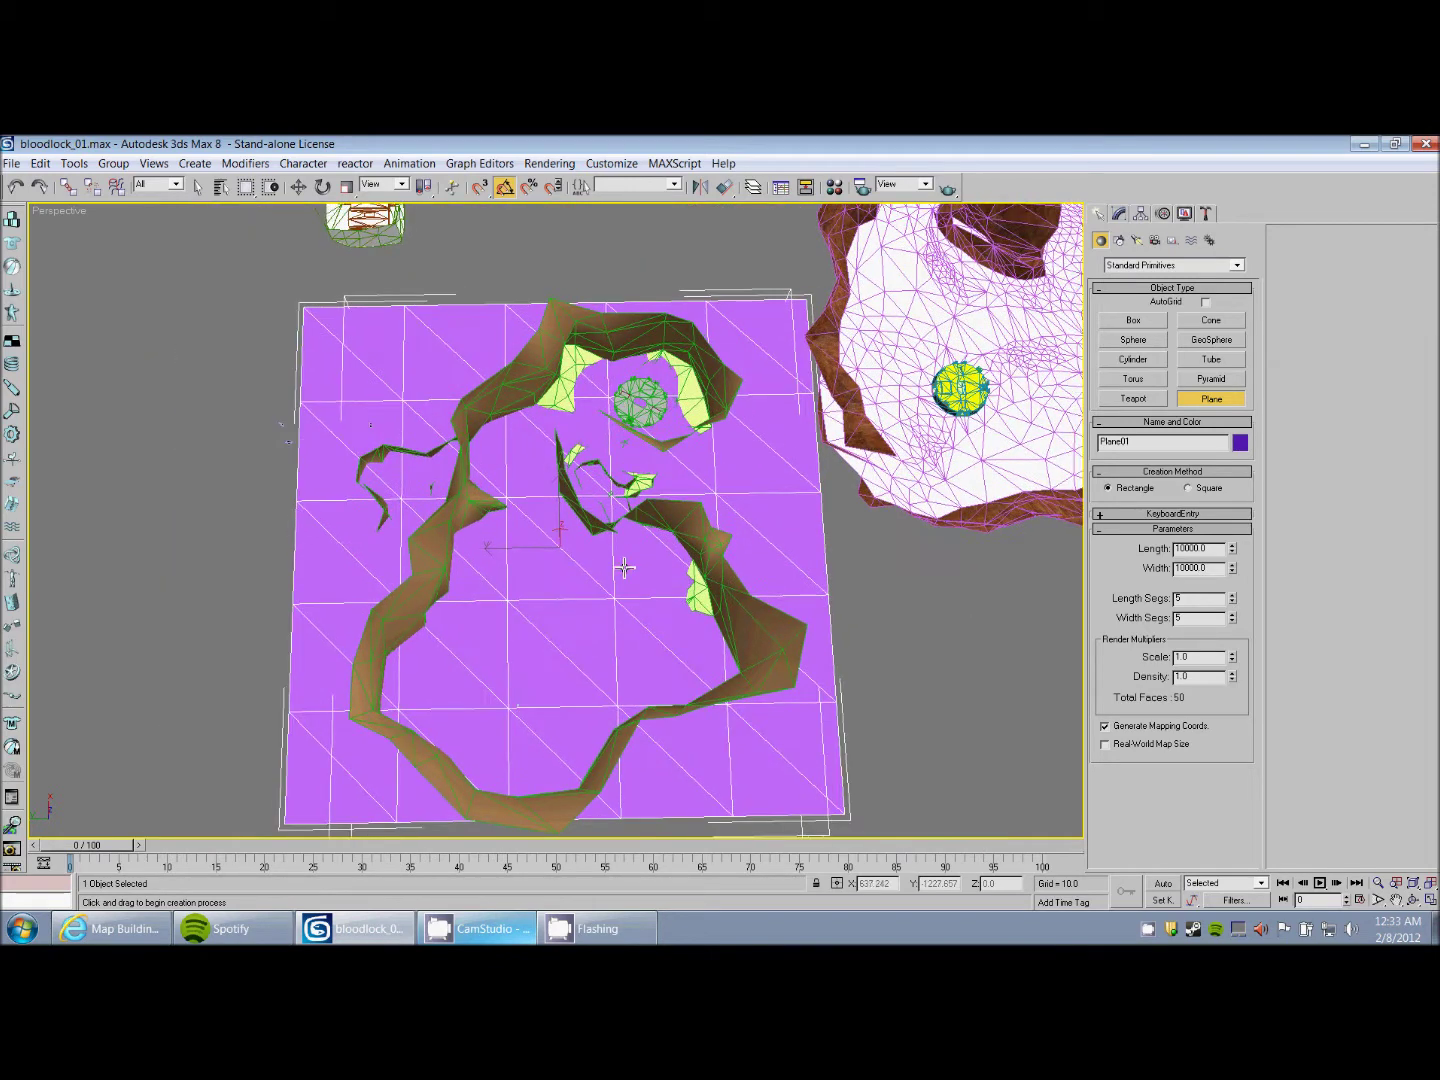
- Apply the 01 - Default material to the plane and convert it to an editable poly
key(m)
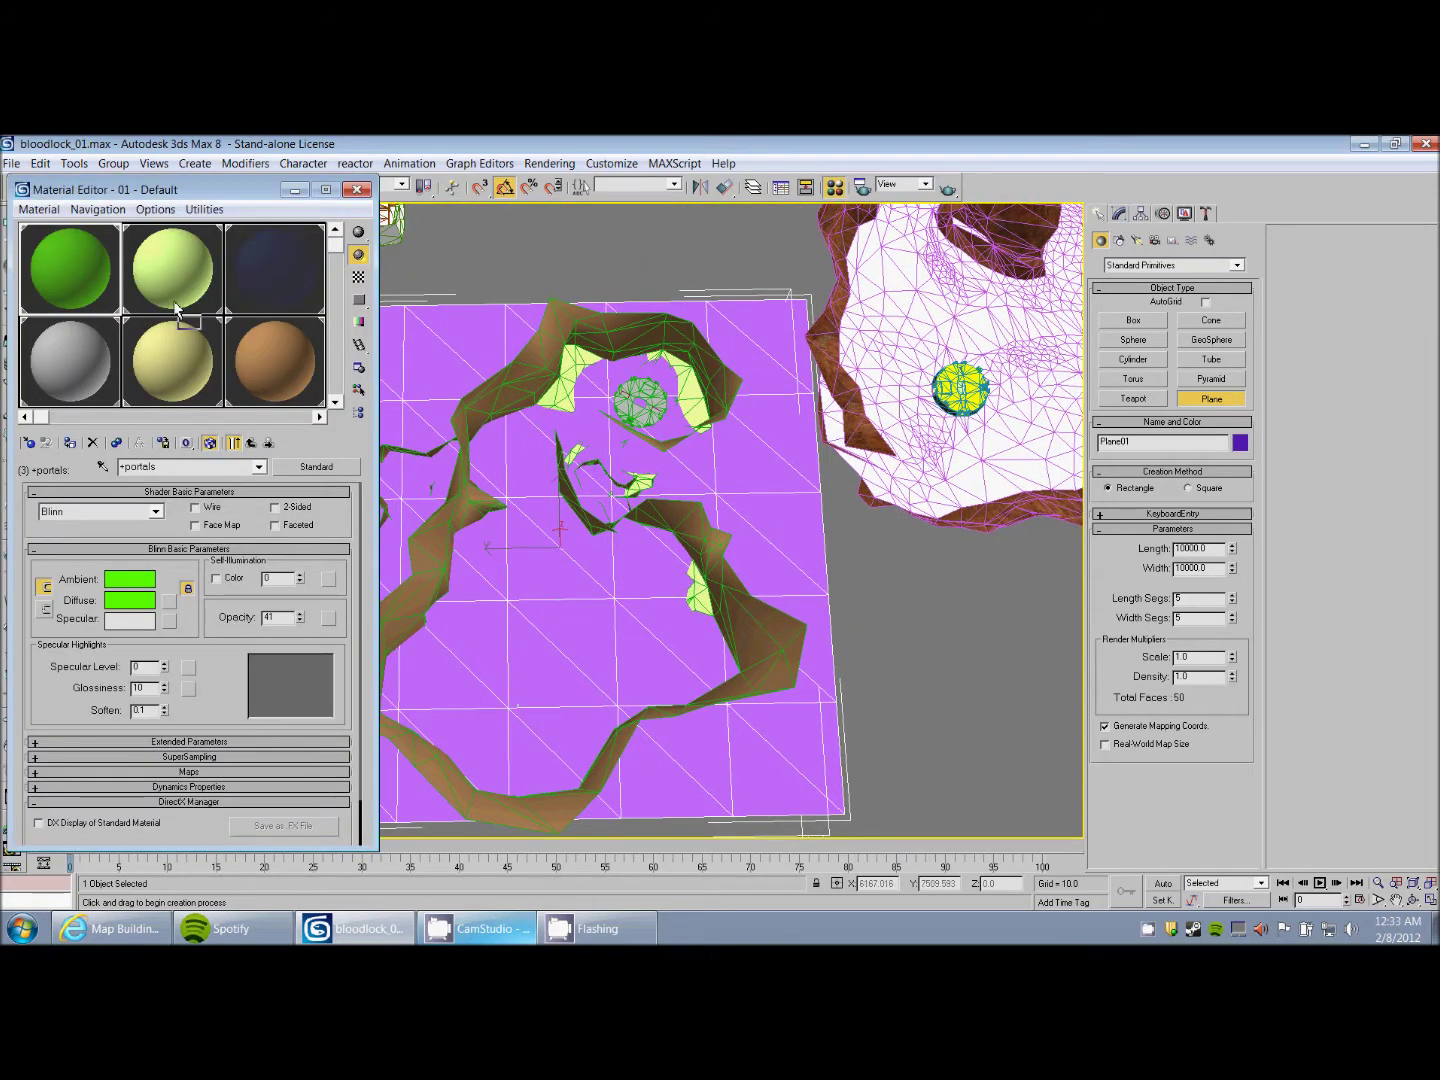
right_click(447, 366)
click(1120, 212)
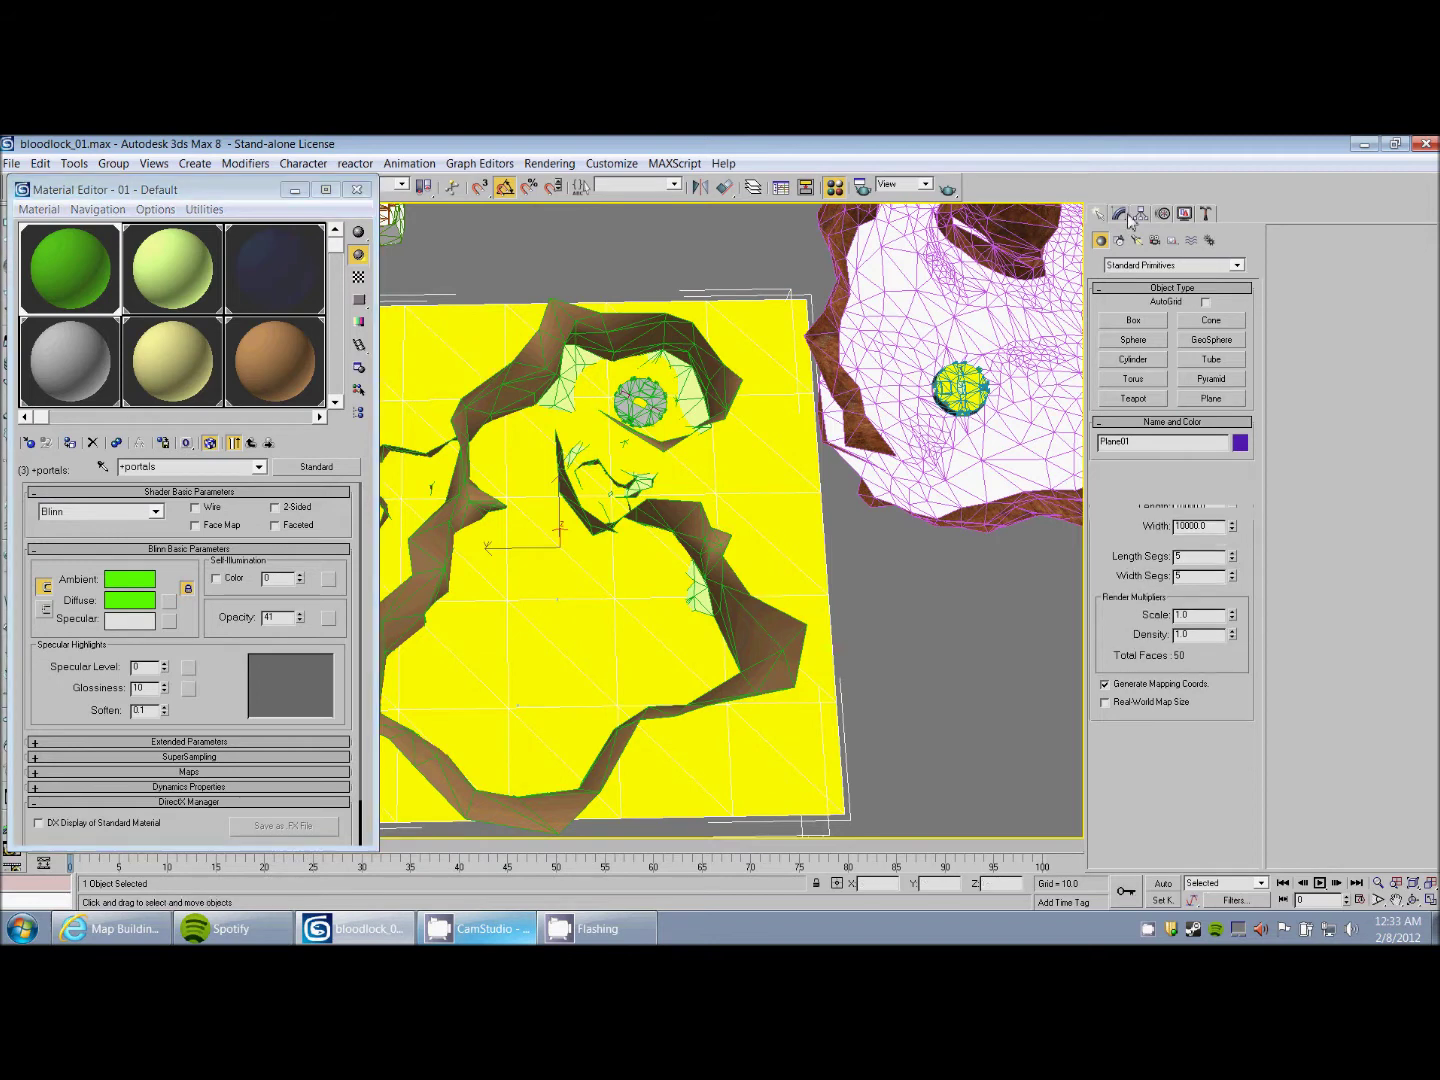
right_click(748, 634)
mouse_move(787, 784)
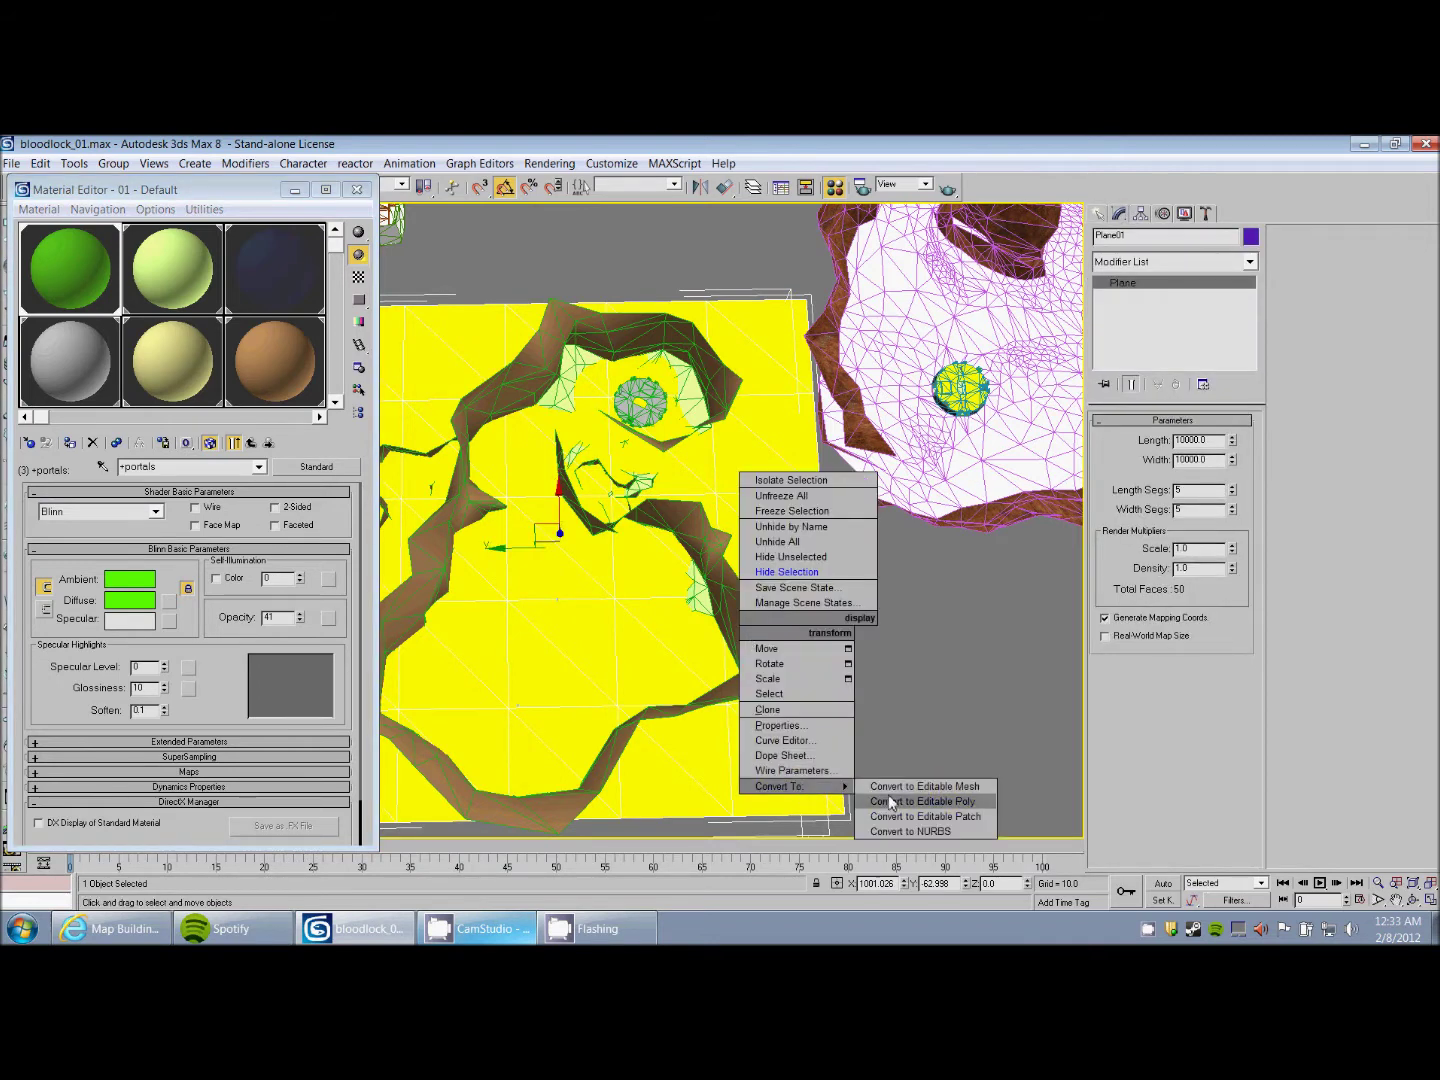
click(925, 797)
- Assign material ID 3 (+portals) to all of the plane's polygons and clear their smoothing group 1
click(1190, 439)
key(ctrl+a)
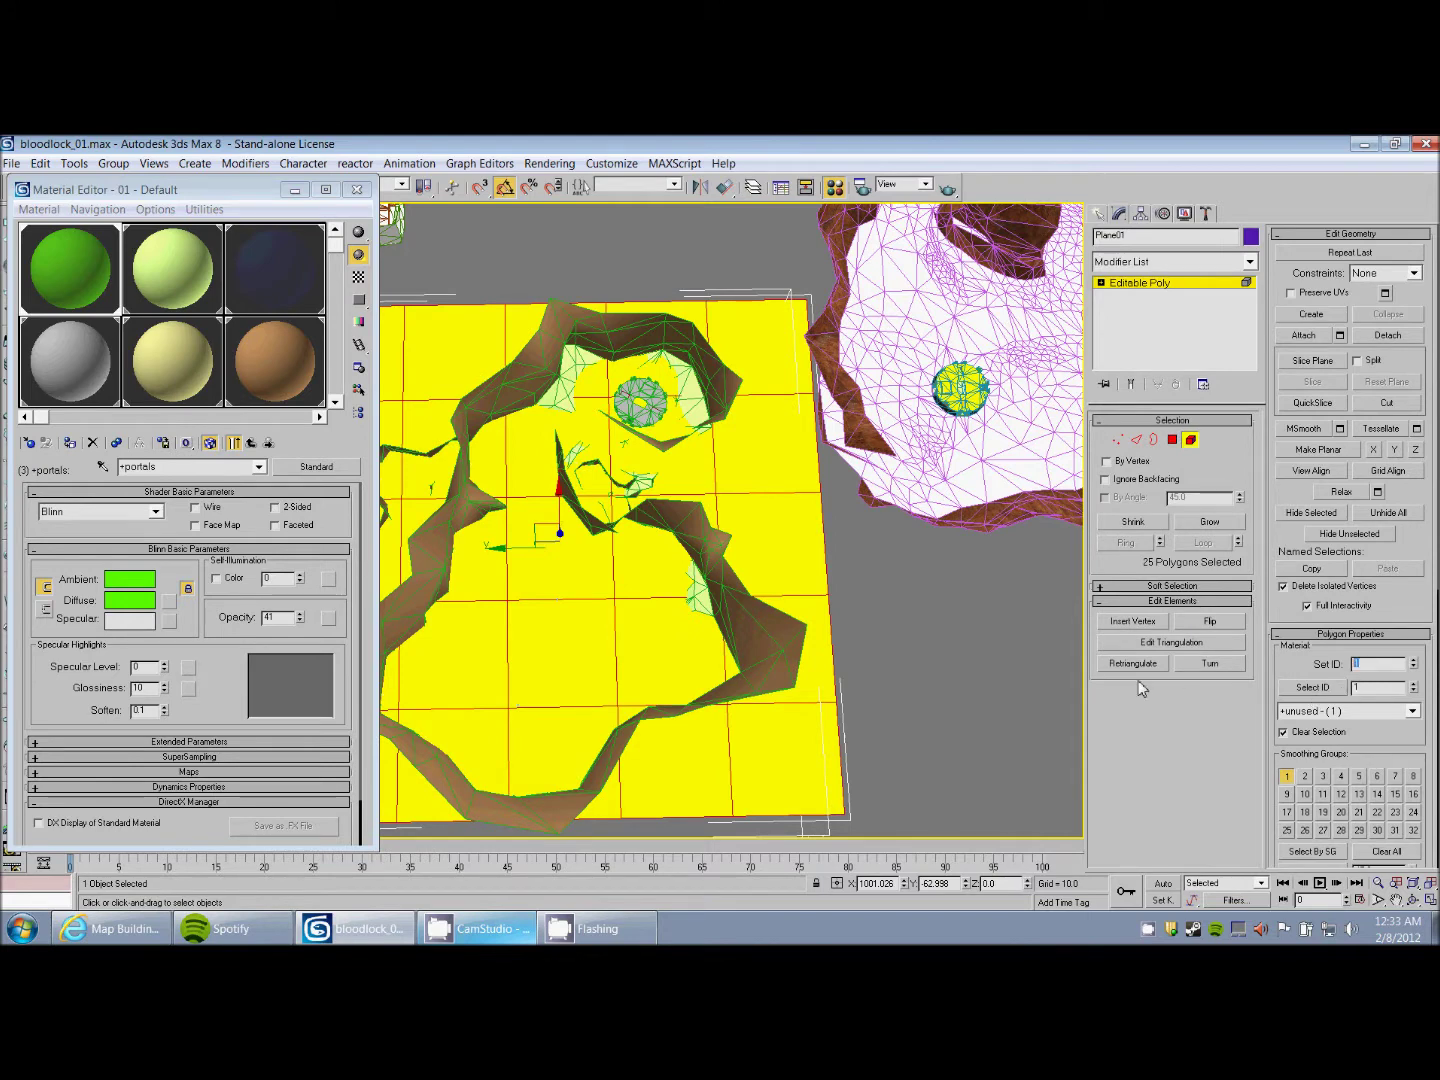
key(Return)
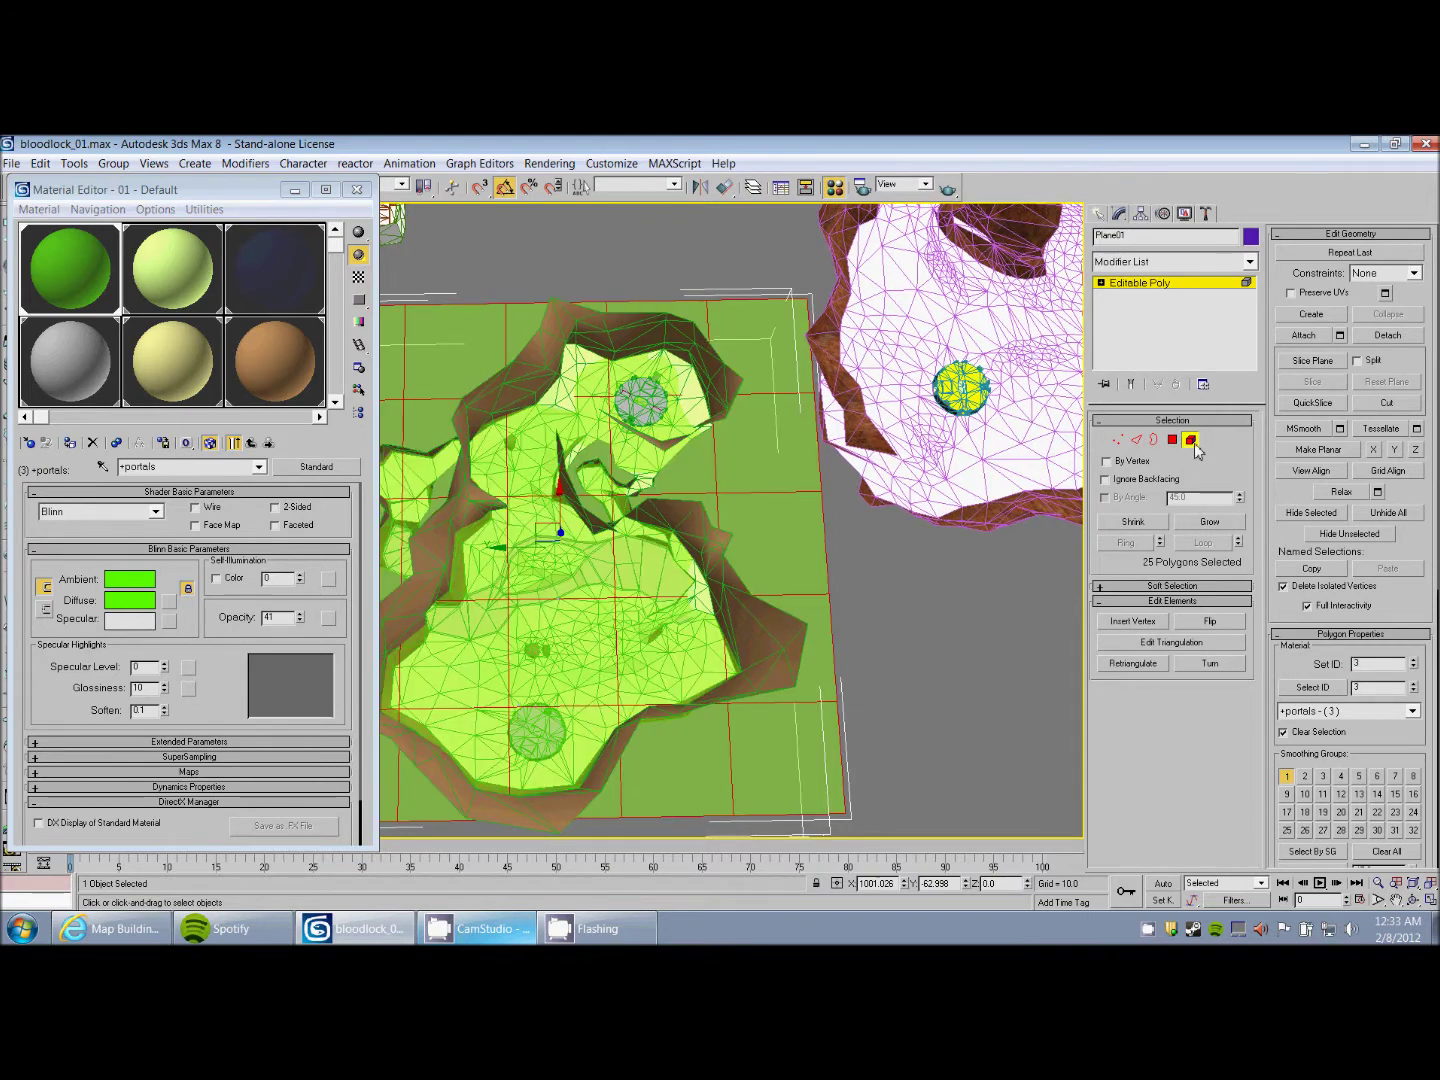
click(1287, 778)
click(1191, 439)
- Raise the portal plane to a Z height of about 879 so it cuts through the upper cave walls
alt+middle_drag(1000, 561, 943, 399)
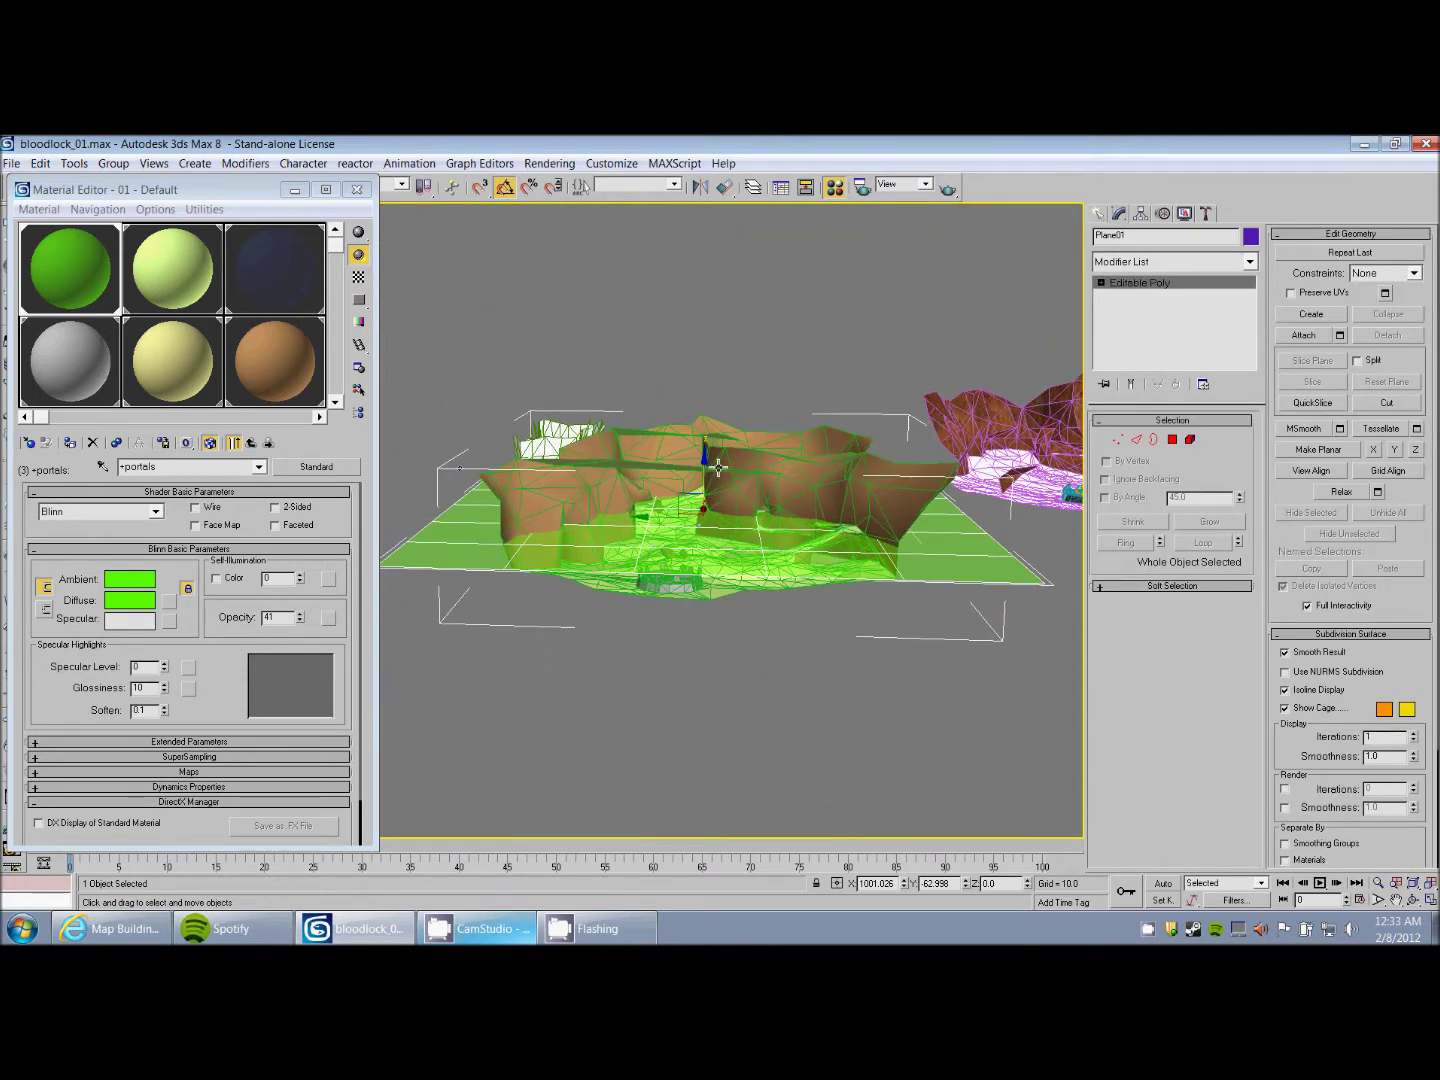
drag(707, 466, 706, 420)
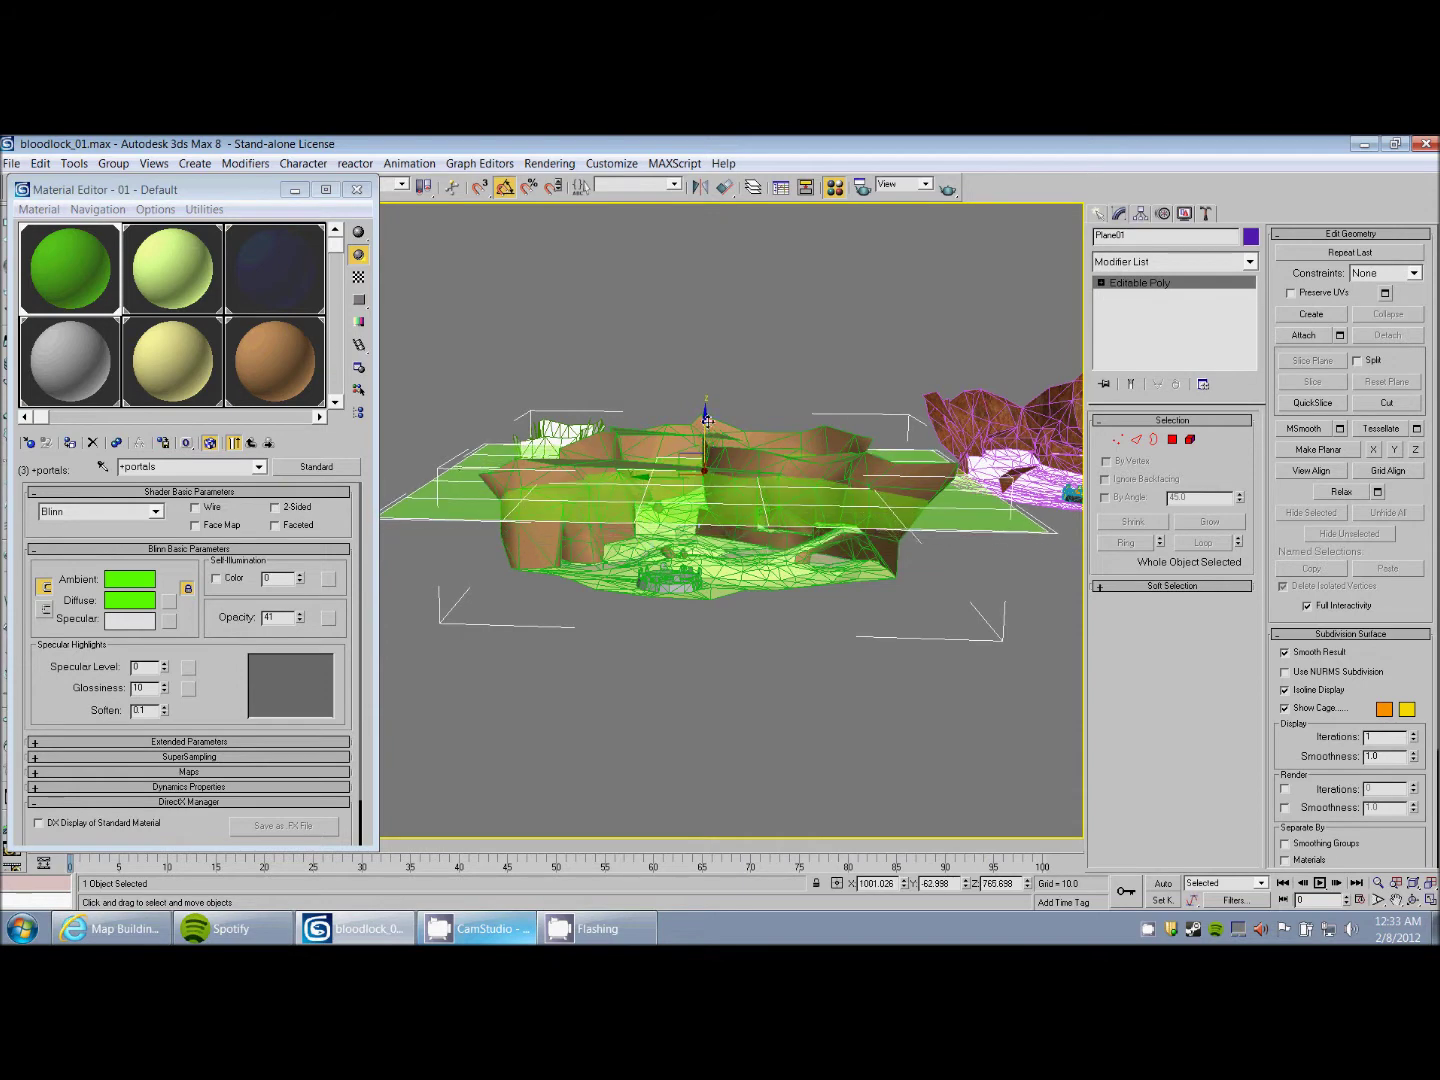
scroll(707, 419, up, 8)
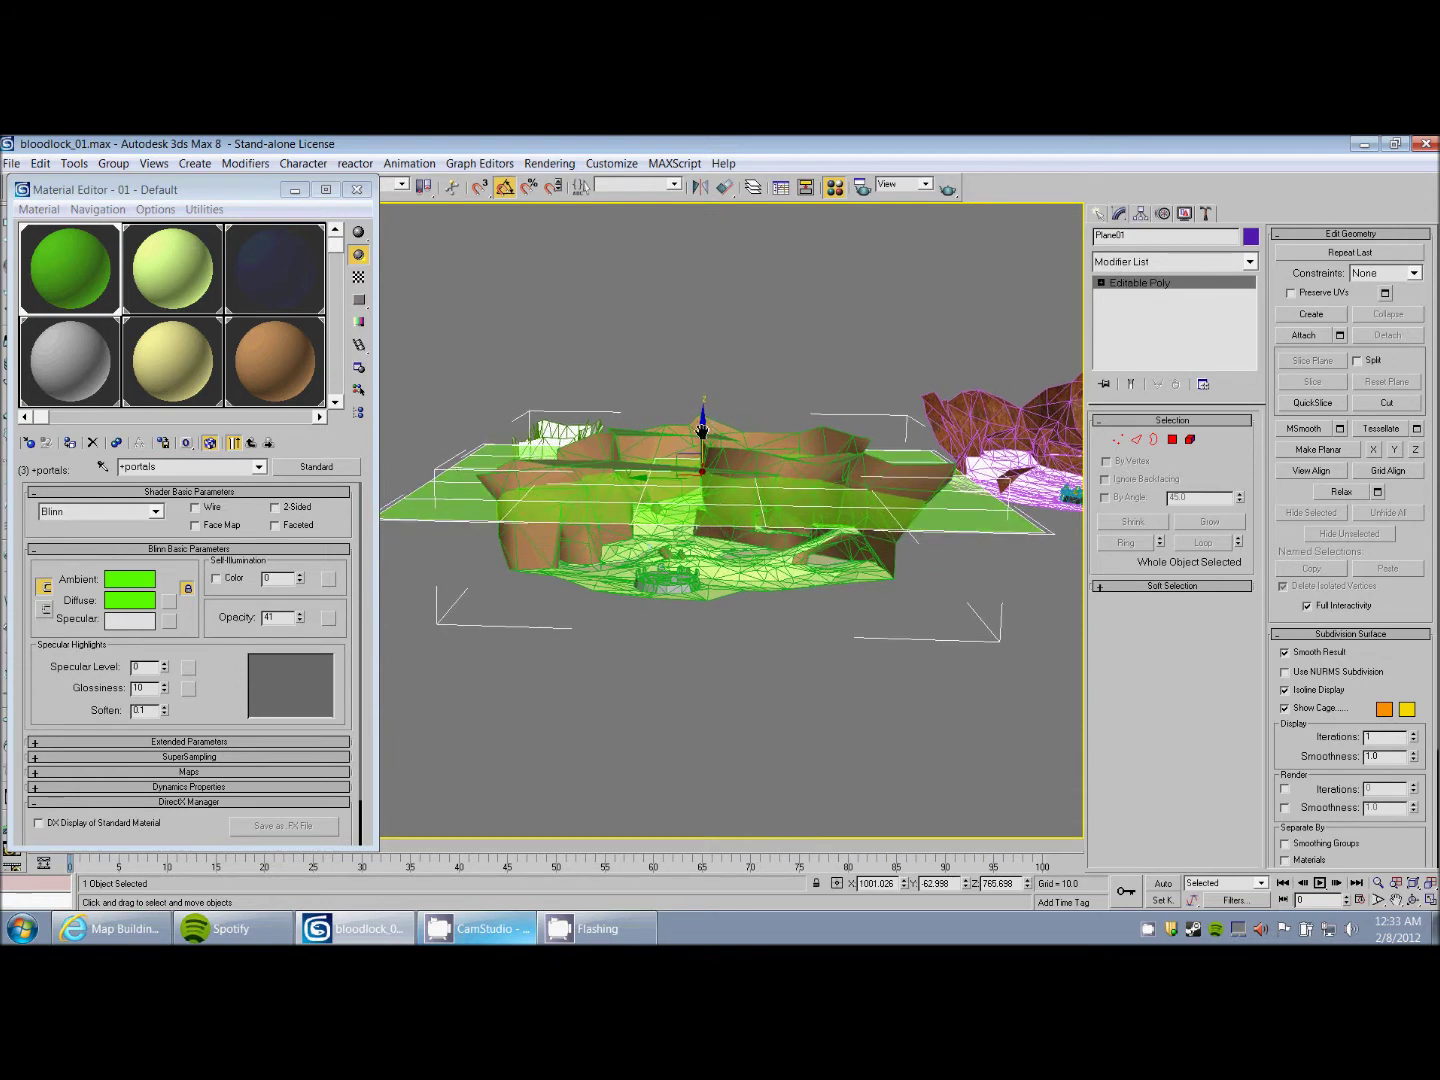
alt+middle_drag(709, 417, 762, 455)
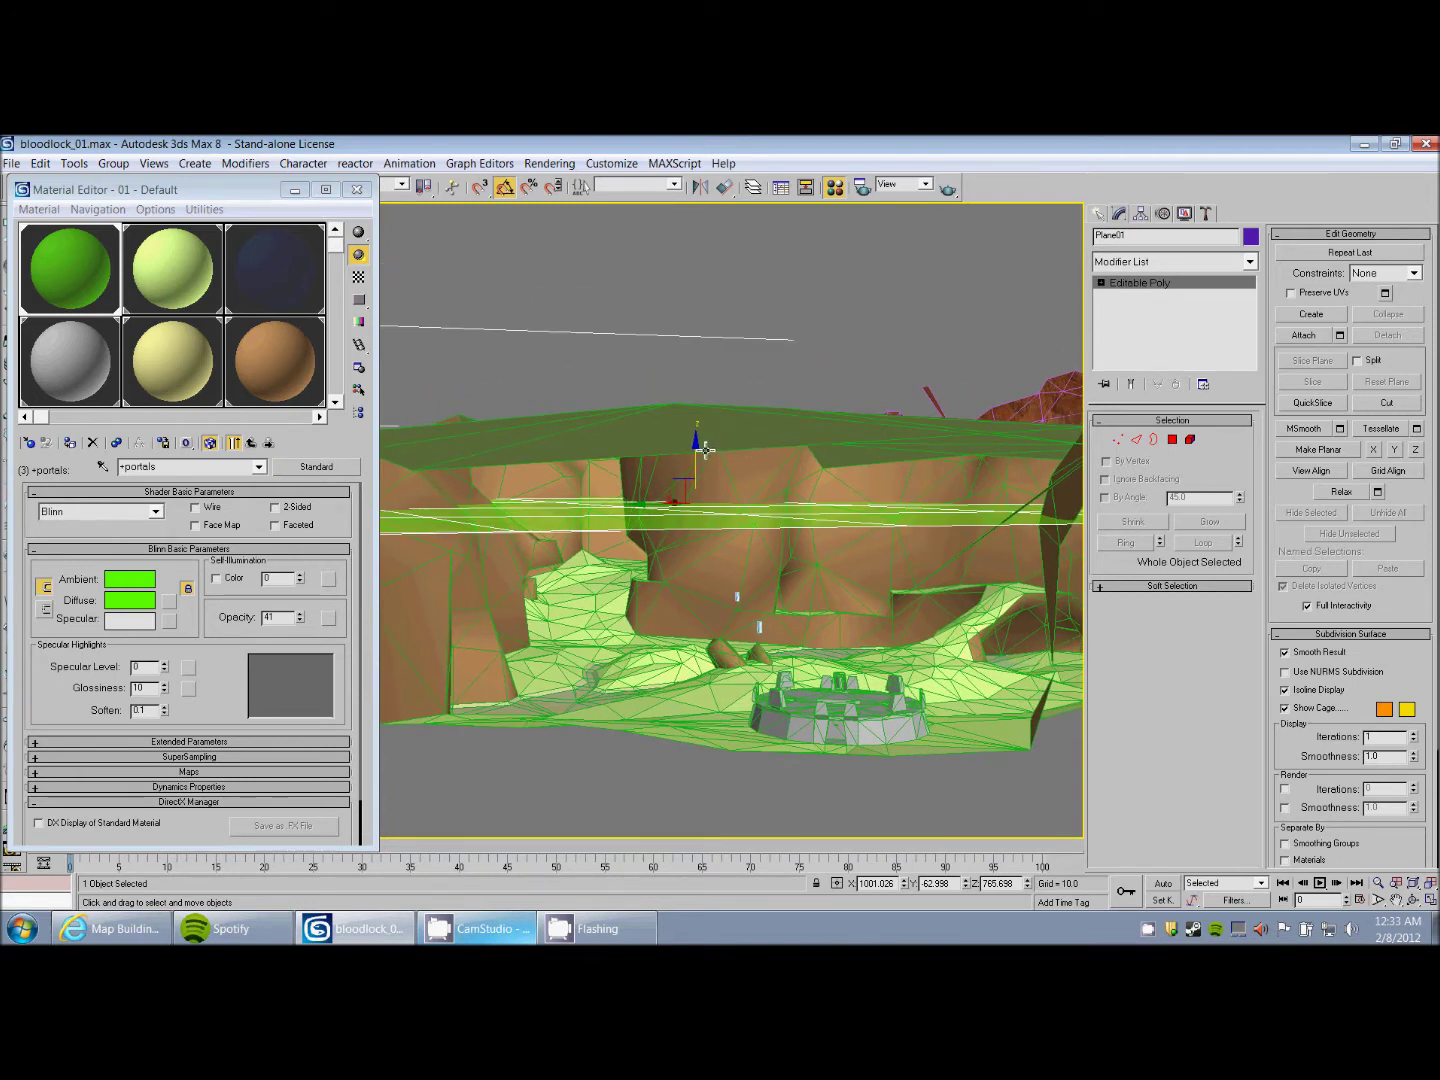
drag(697, 458, 697, 433)
scroll(927, 470, down, 5)
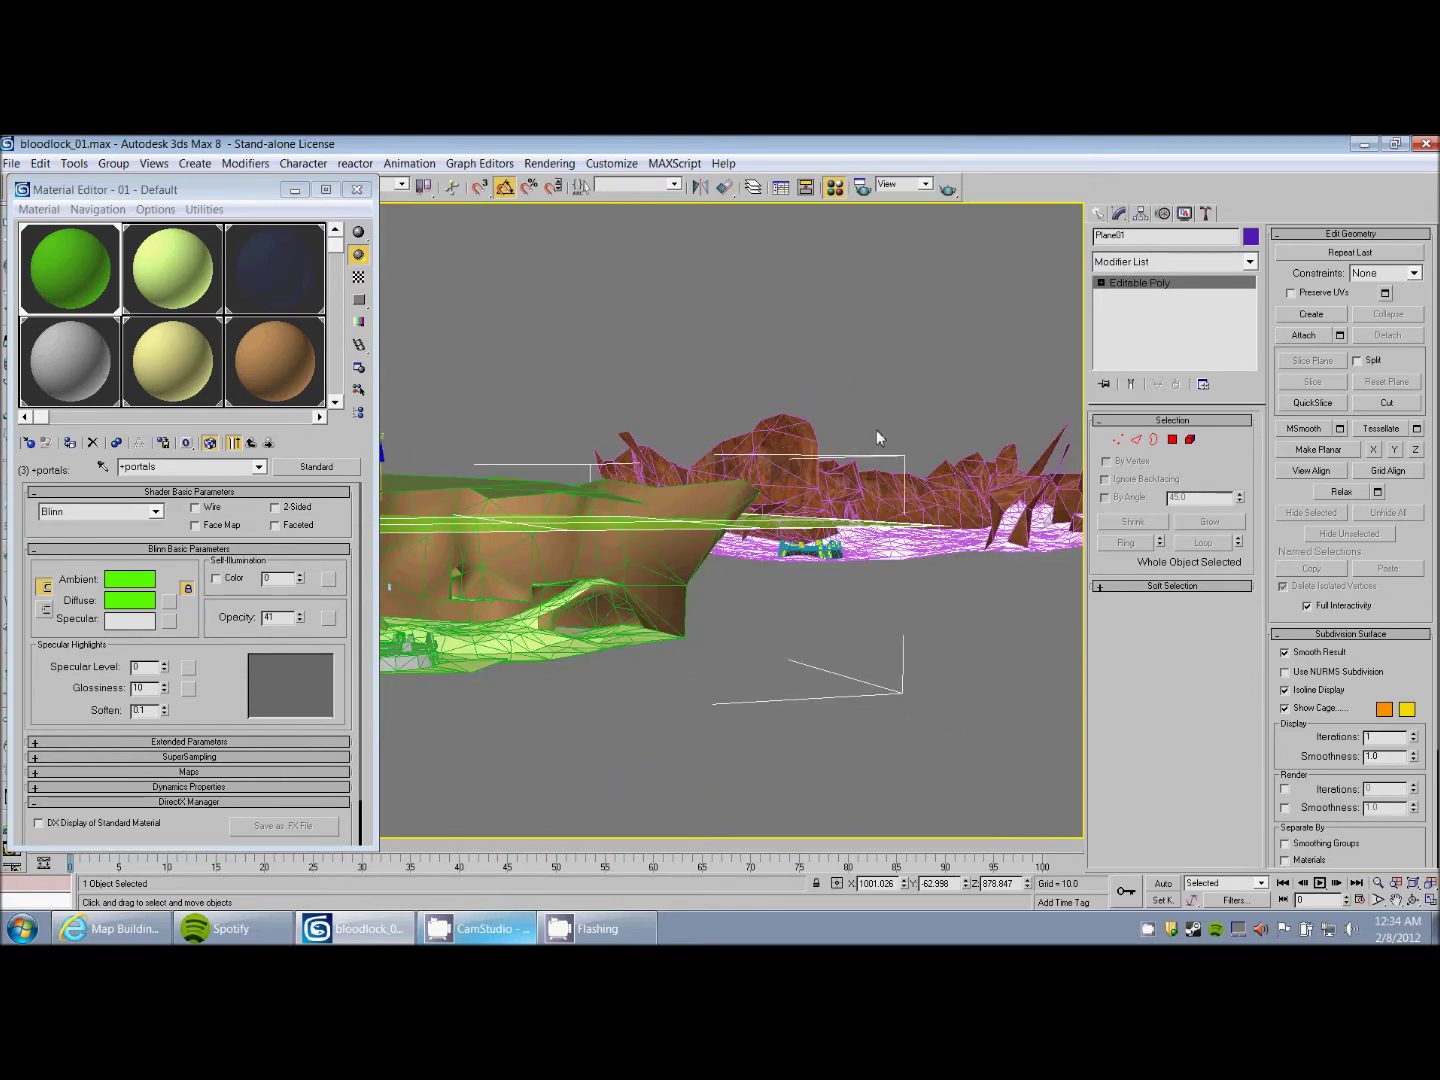
alt+middle_drag(694, 499, 915, 513)
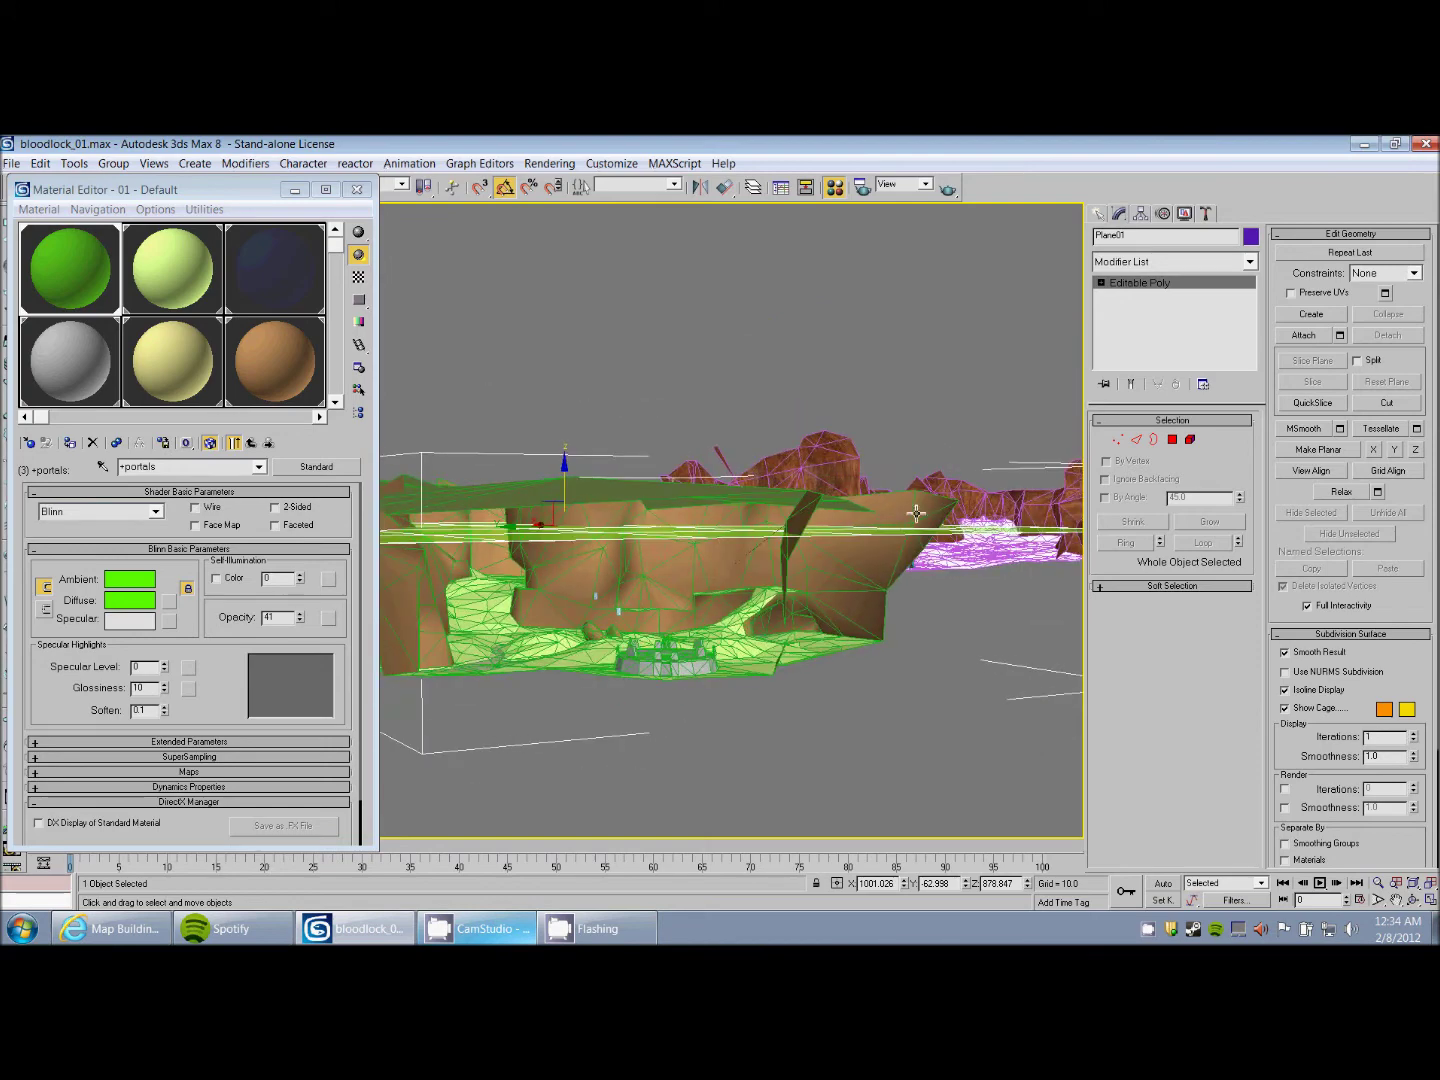
alt+middle_drag(755, 527, 869, 520)
- Convert the portal plane to an editable mesh and switch to edge editing
right_click(787, 541)
mouse_move(811, 707)
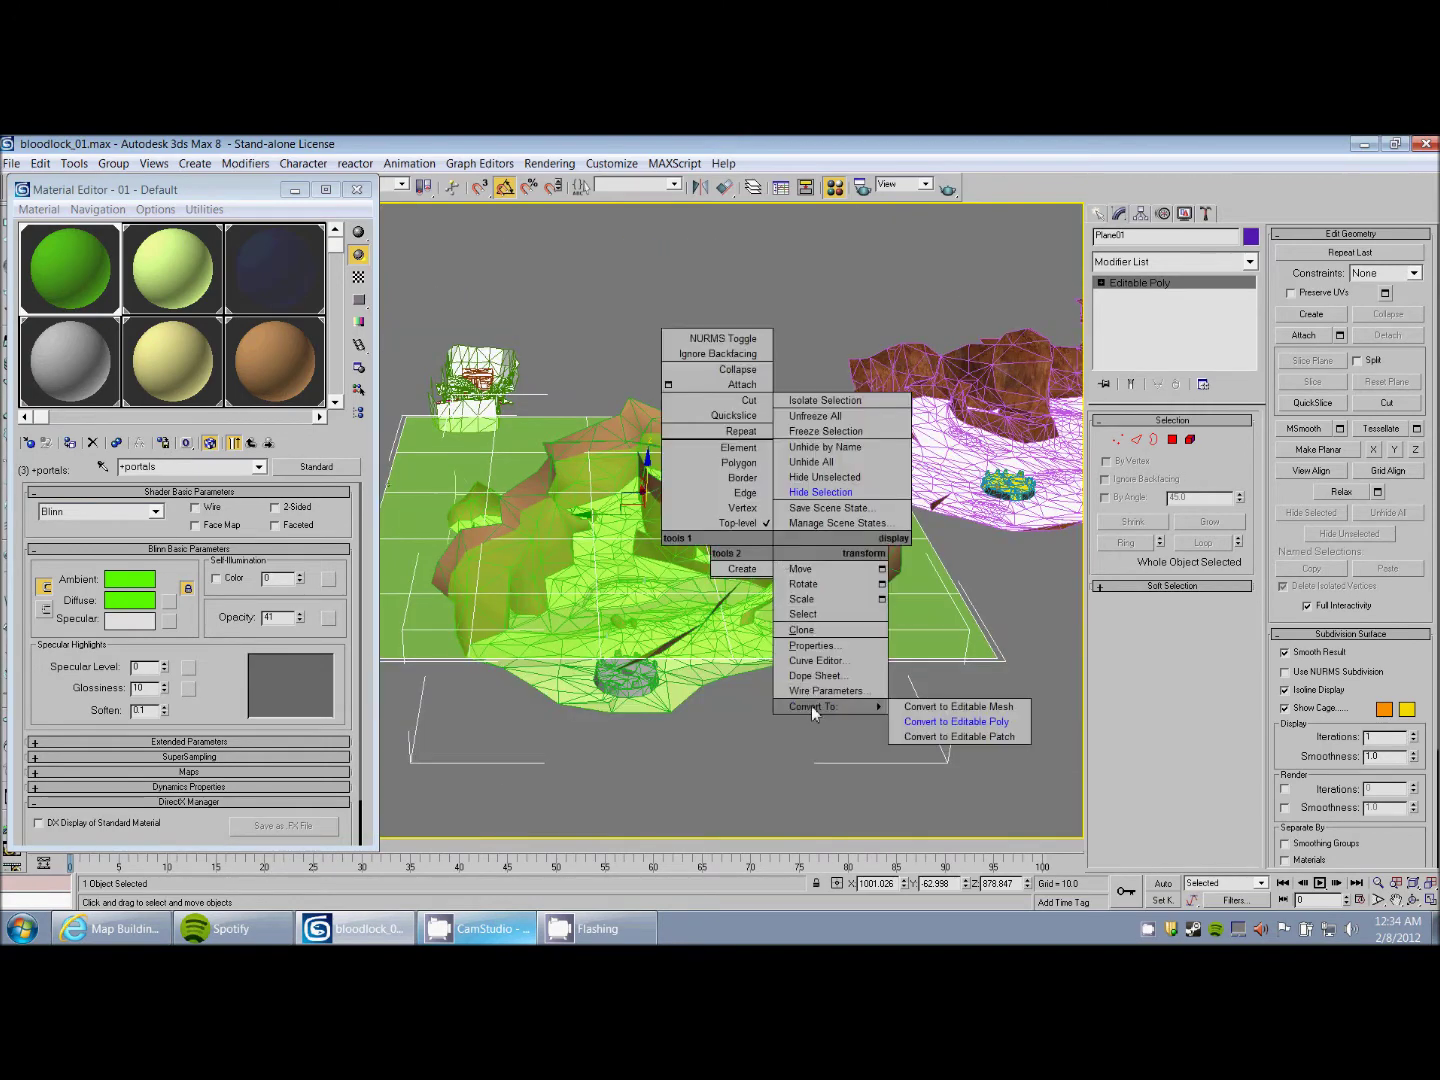
click(905, 704)
click(1137, 445)
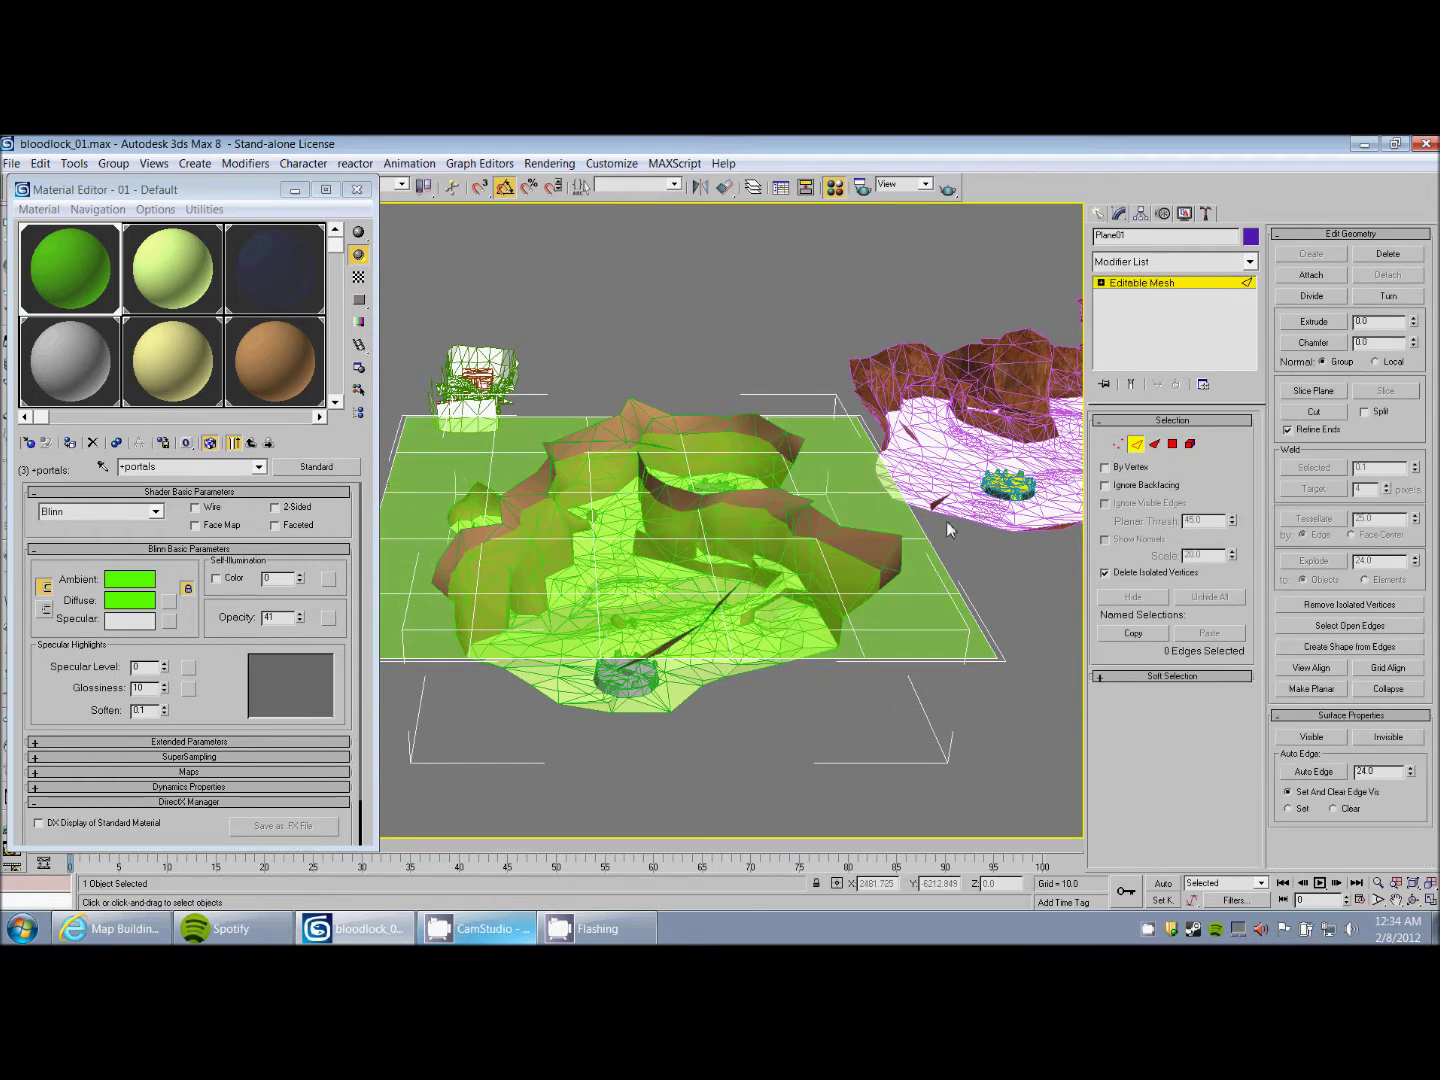
- Try to extrude all of the mesh plane's edges straight down to about Z -777, then undo it
scroll(946, 521, down, 3)
drag(918, 679, 400, 350)
alt+middle_drag(660, 481, 650, 462)
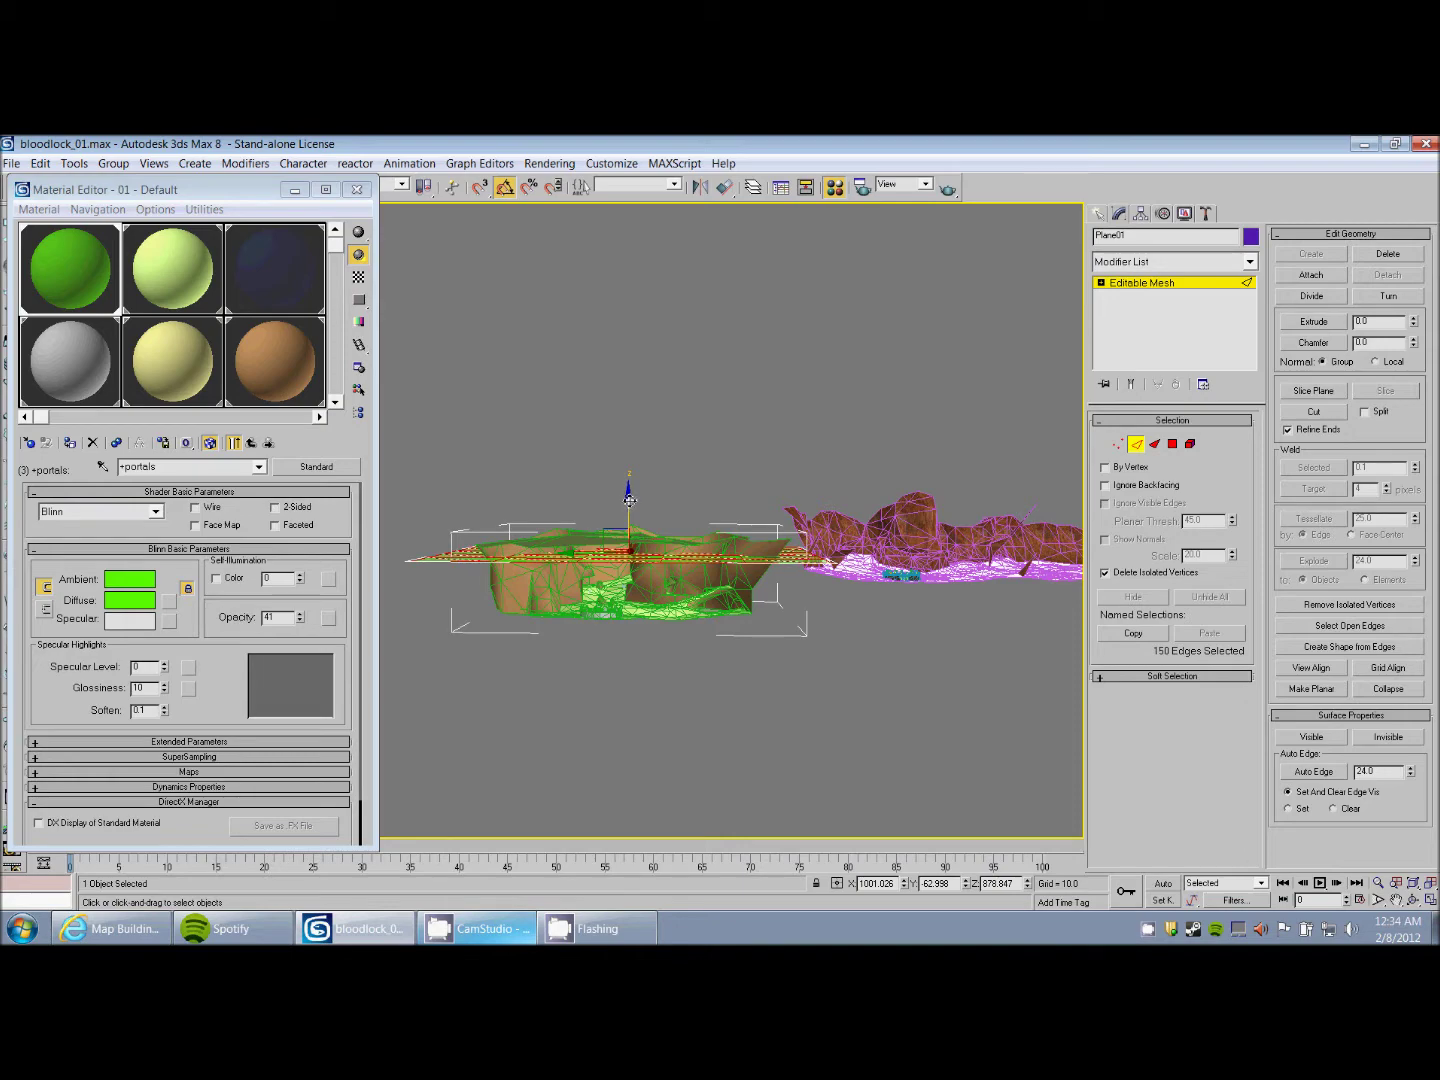
shift+drag(628, 499, 632, 562)
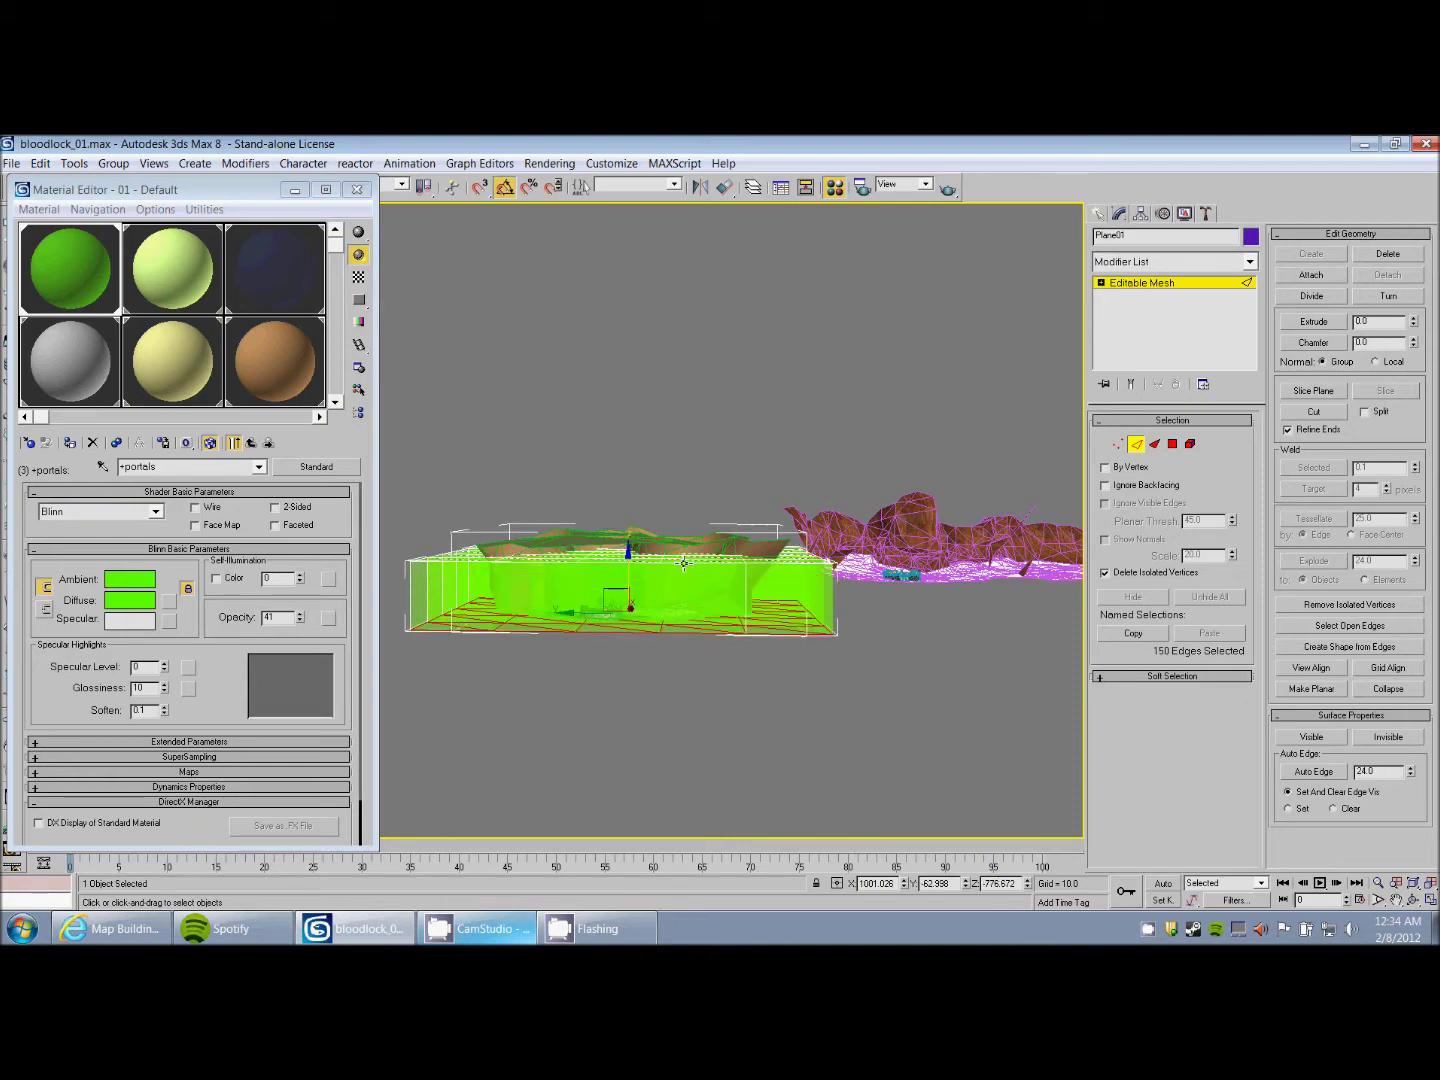
alt+middle_drag(674, 564, 660, 602)
scroll(657, 593, up, 5)
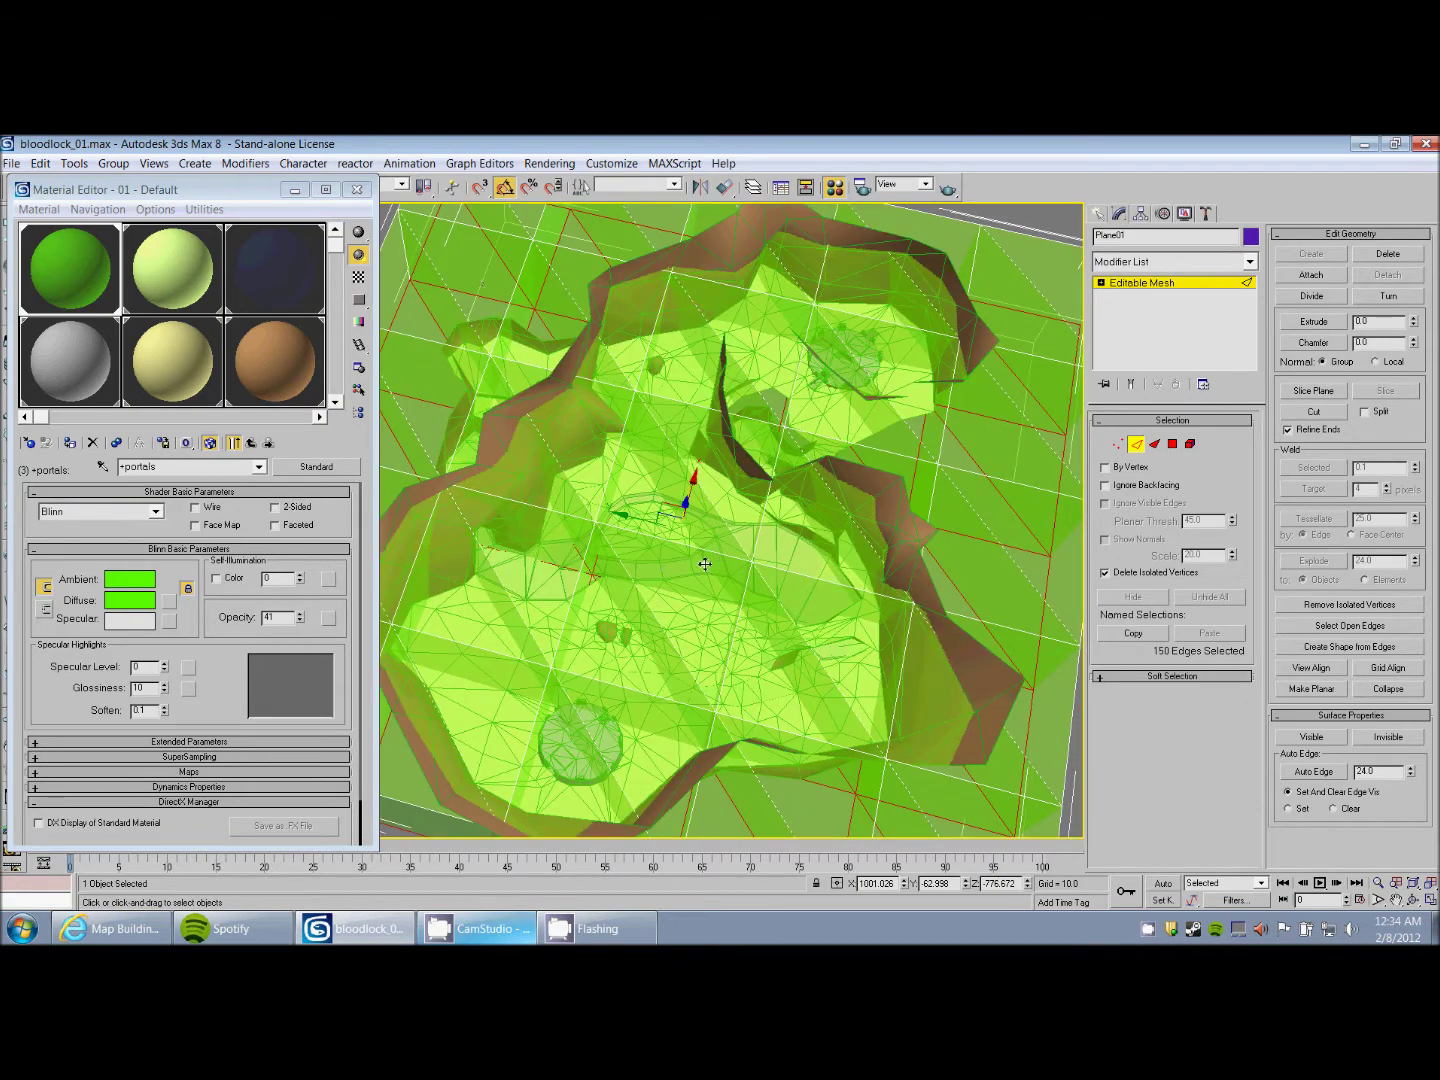
scroll(705, 564, down, 2)
alt+middle_drag(663, 555, 686, 463)
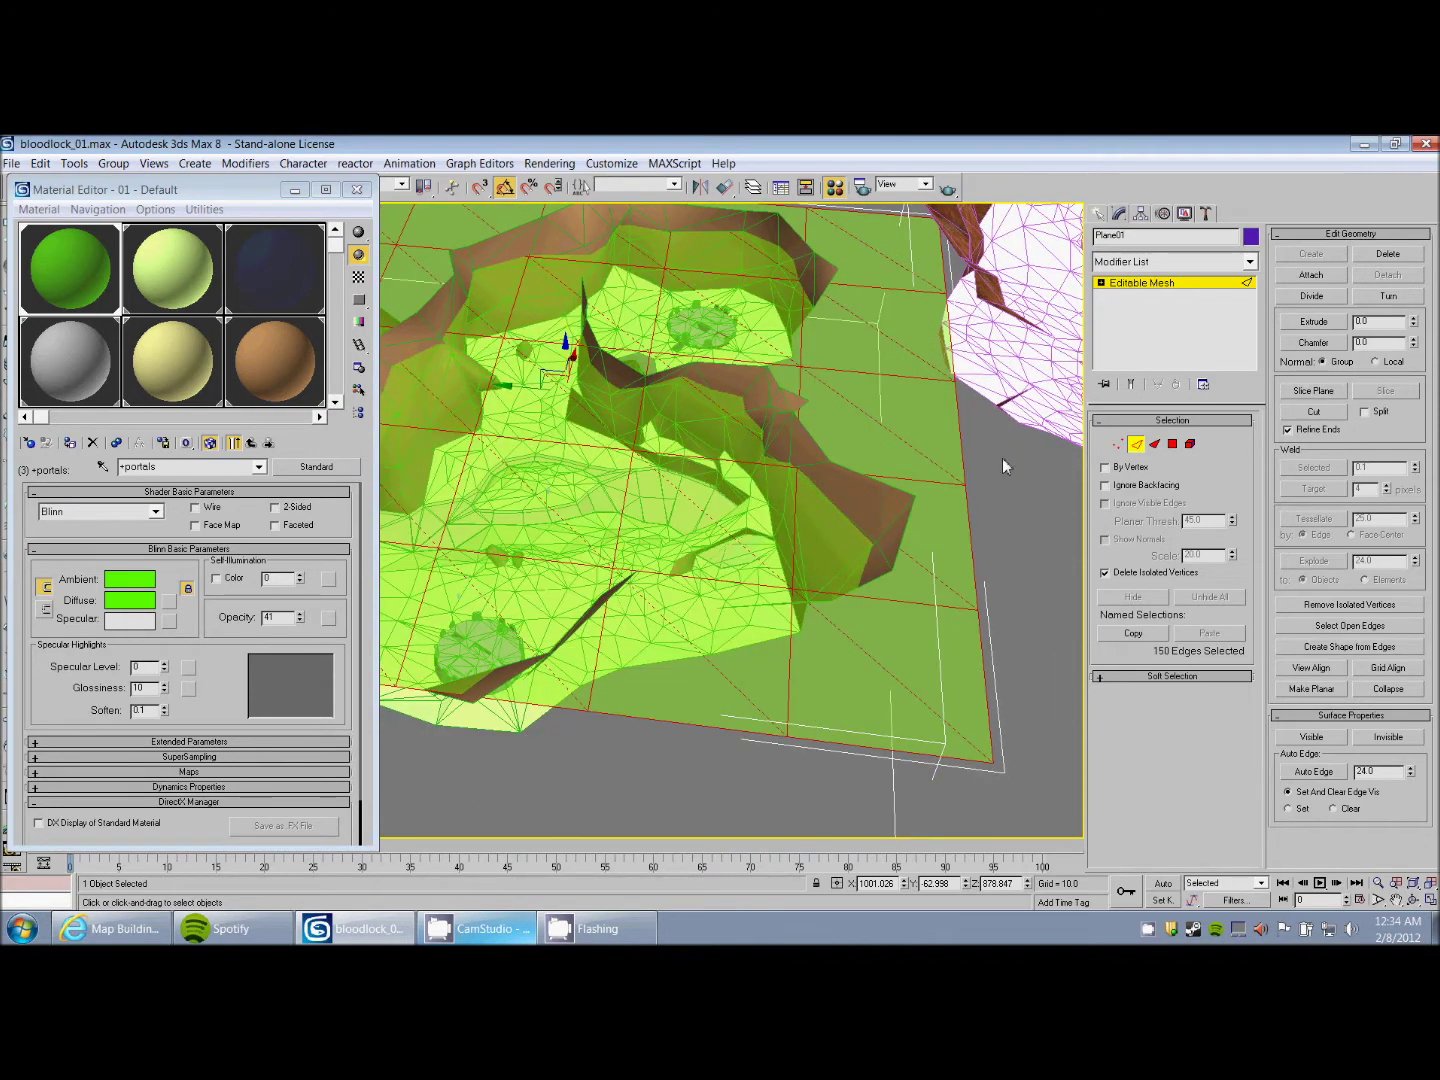
- Convert the portal plane back to an editable poly
right_click(712, 541)
mouse_move(790, 702)
click(860, 716)
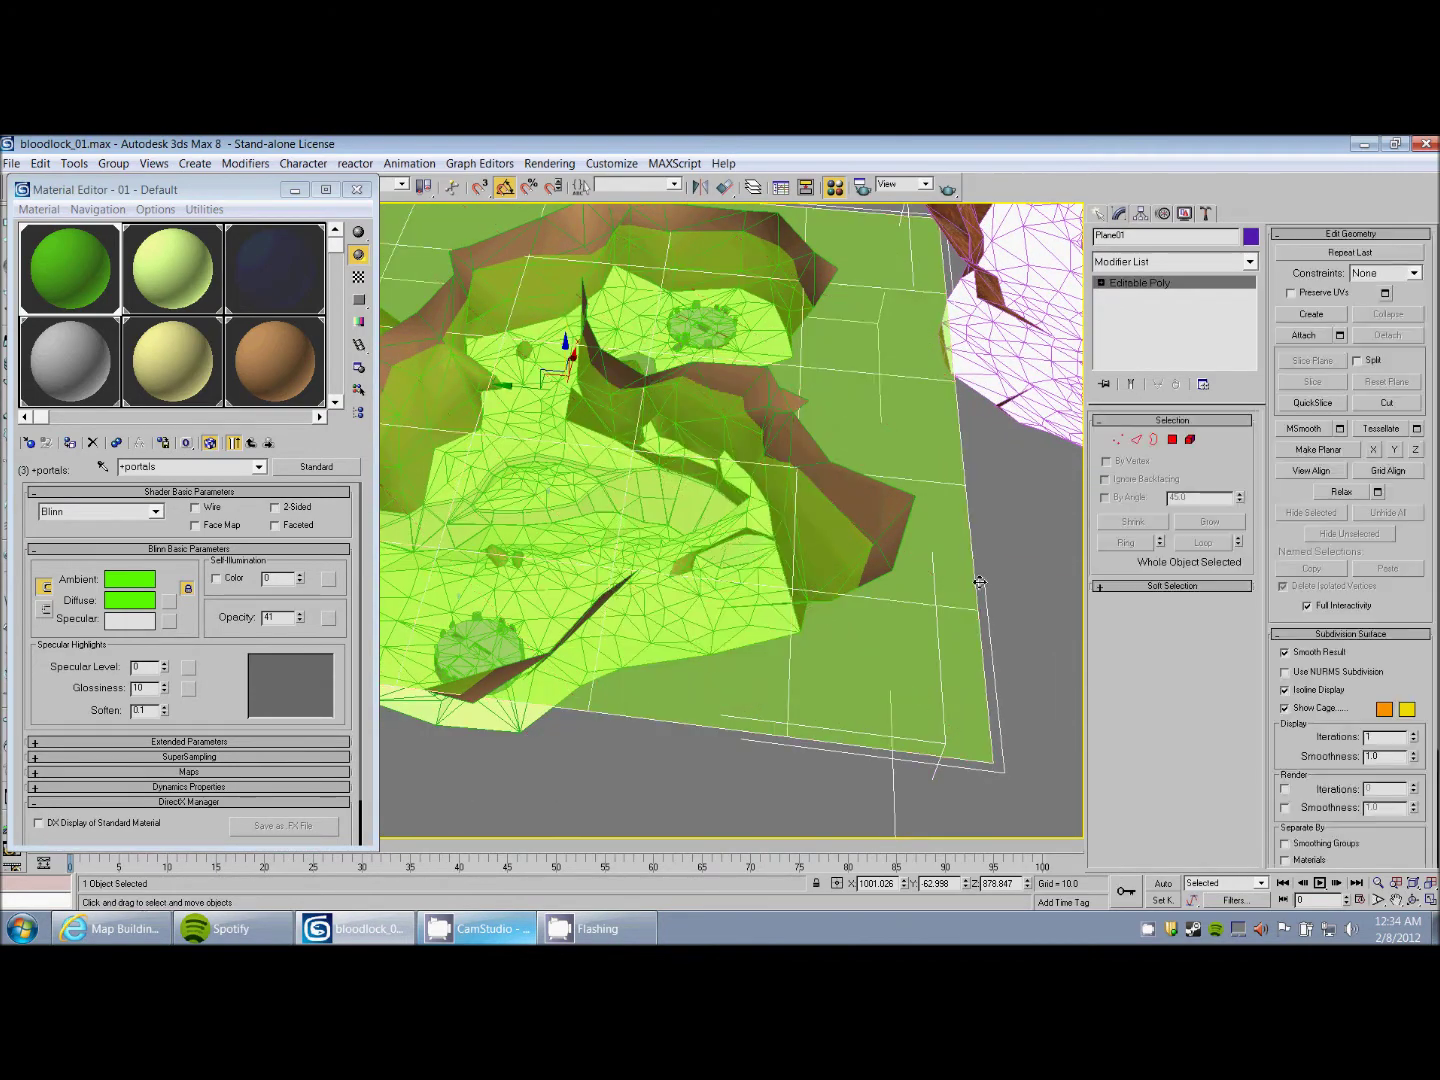
- Select all of the poly plane's grid edges, convert it to an editable mesh, and return to edge editing
scroll(901, 522, down, 5)
scroll(901, 522, down, 3)
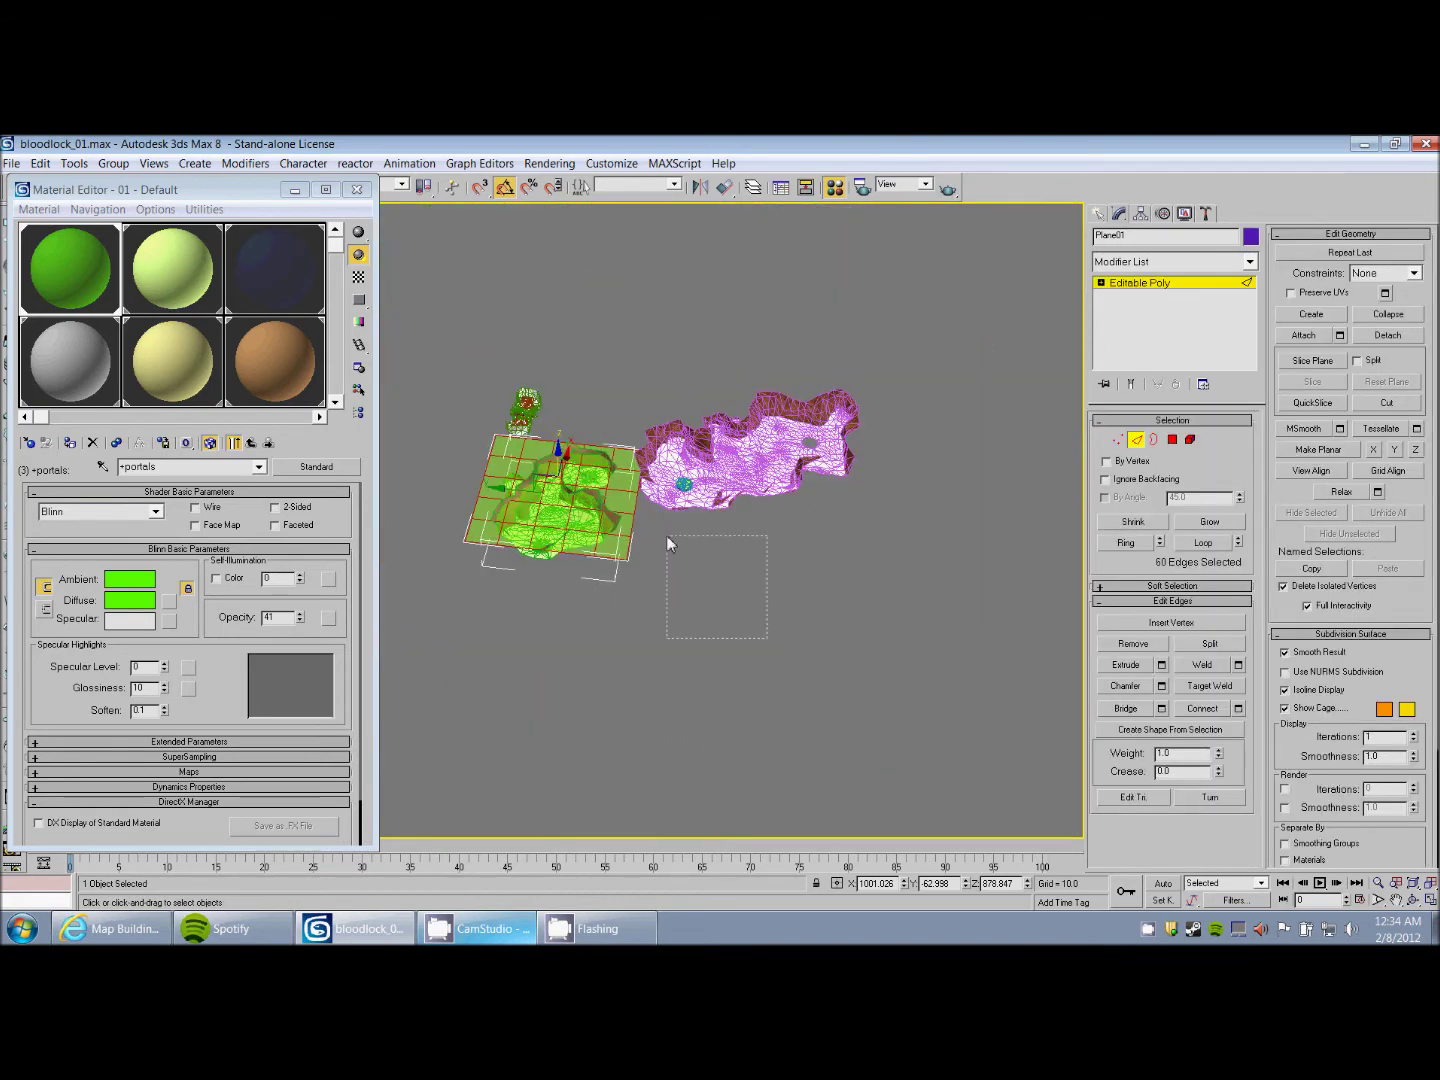
right_click(548, 516)
mouse_move(606, 669)
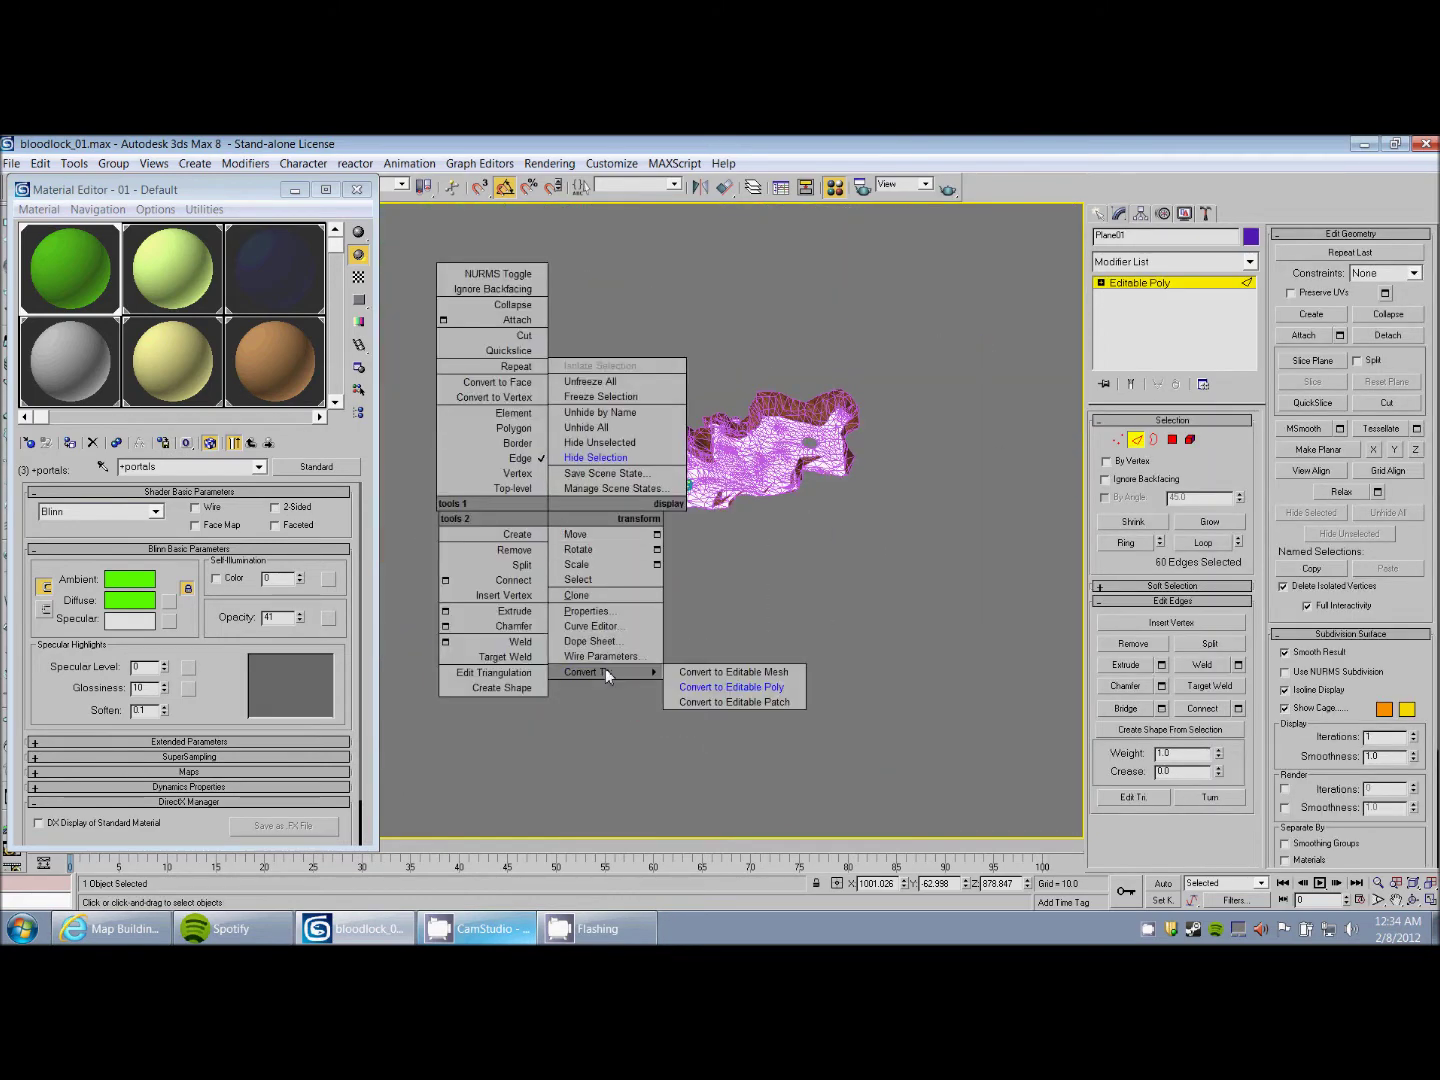
click(712, 673)
click(1133, 446)
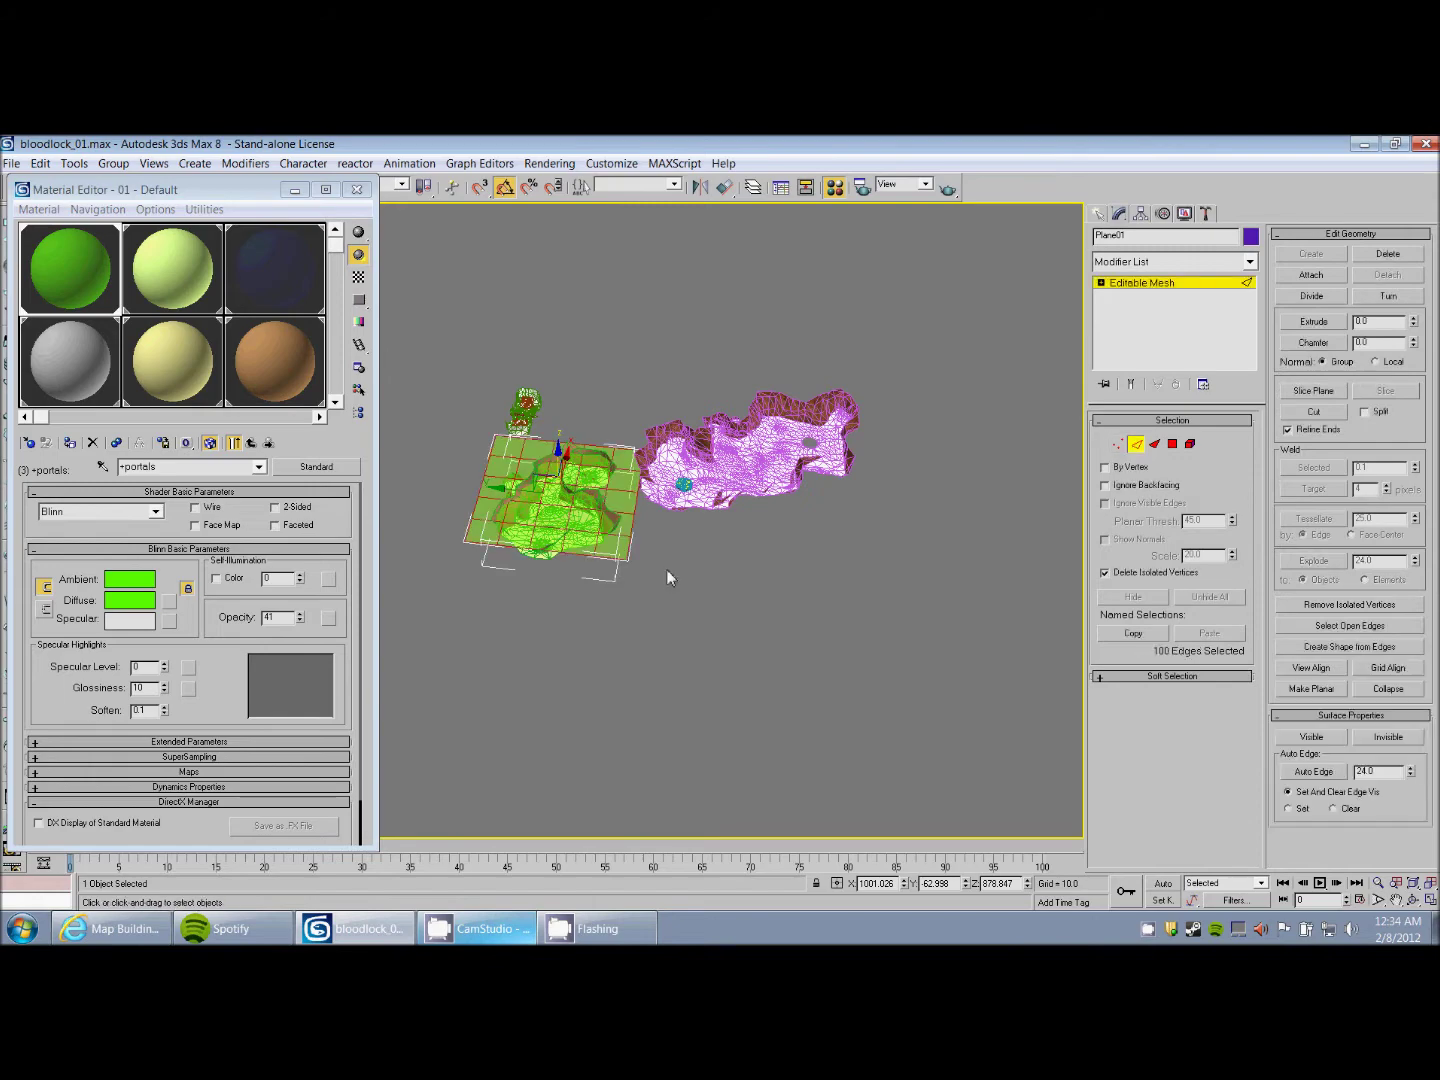
- Extrude the selected grid edges straight down to about Z -926, below the cave floor, to form vertical portal walls
scroll(665, 585, up, 6)
alt+middle_drag(656, 598, 612, 528)
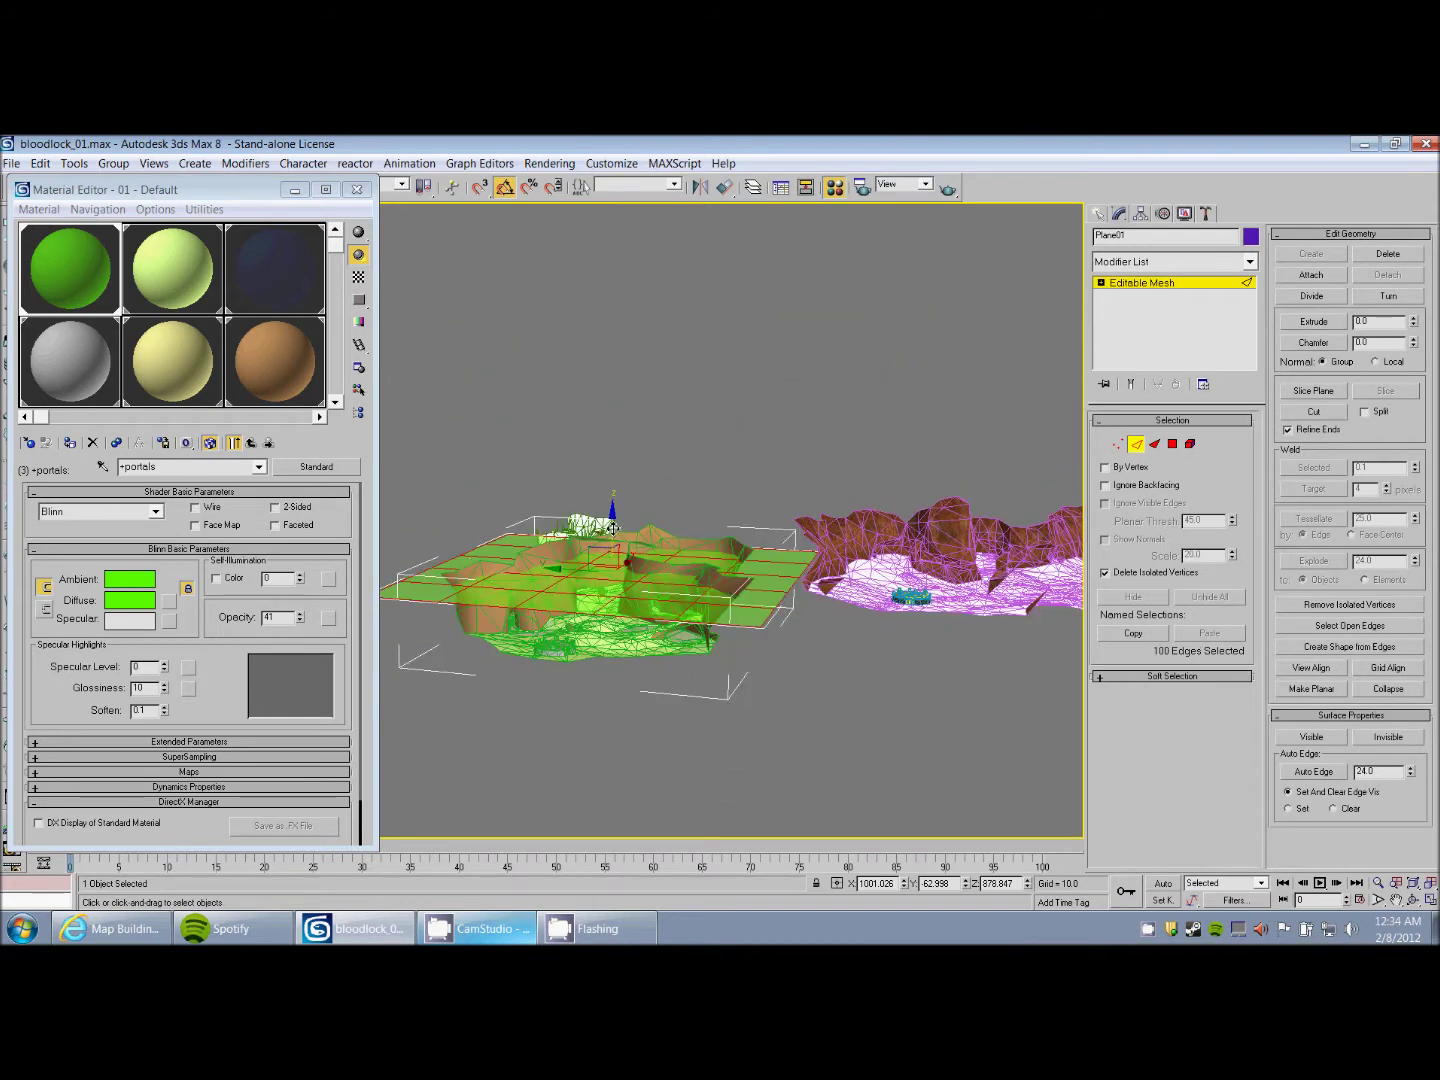
shift+drag(613, 528, 625, 593)
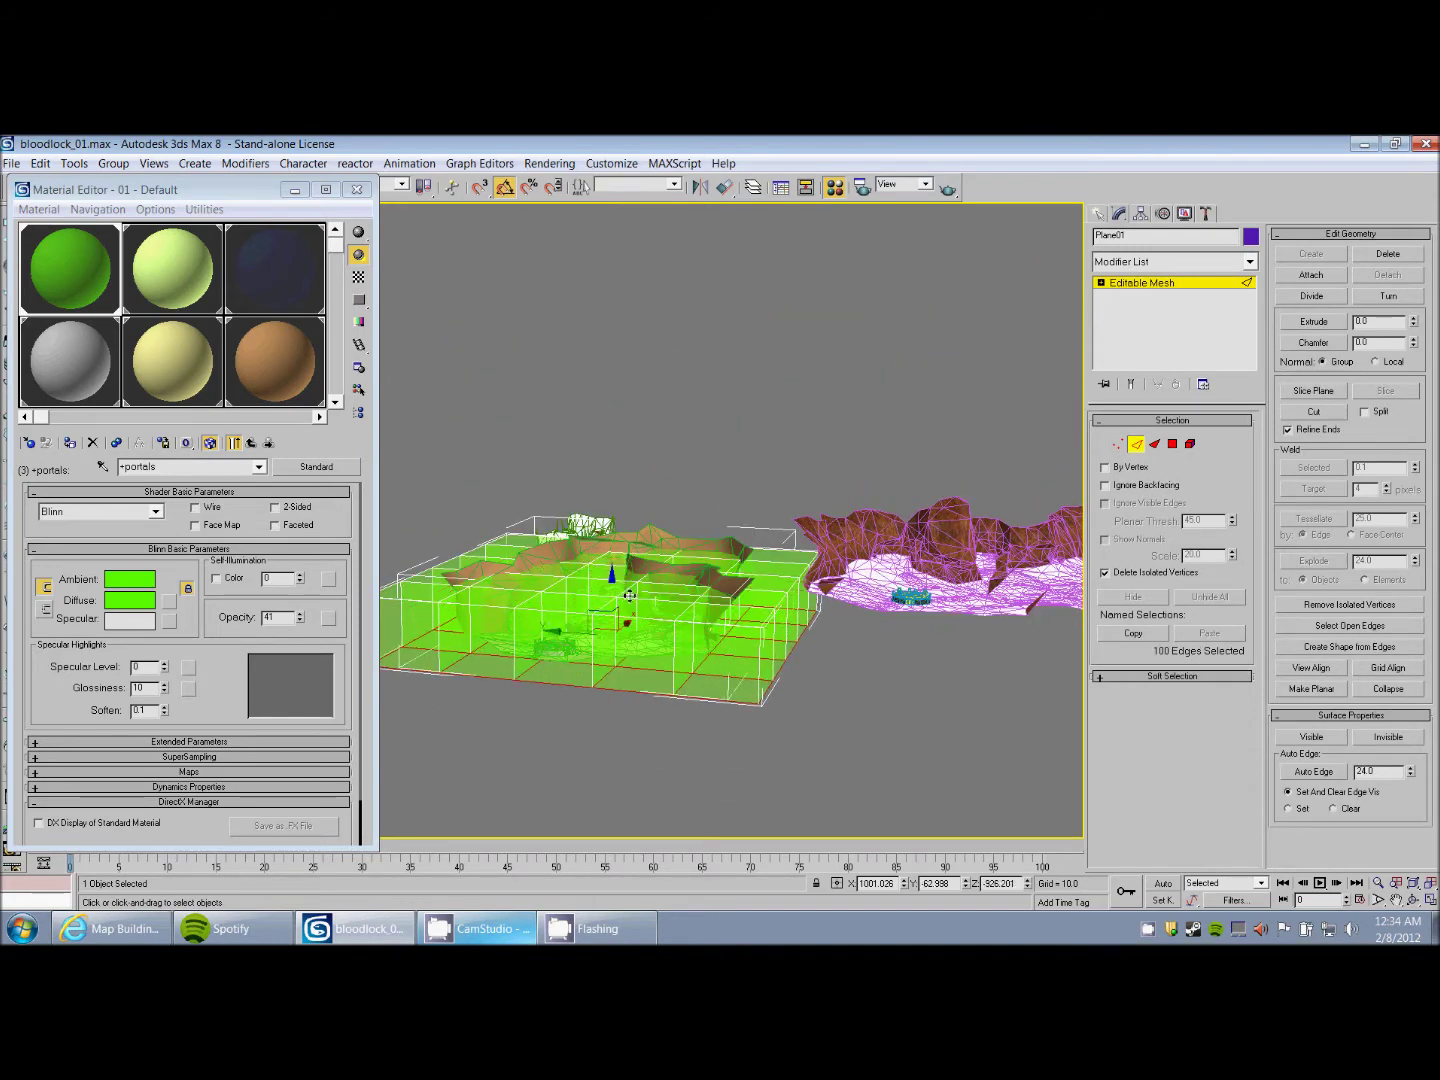
- Delete the vertices at two outer corners of the portal grid that lie outside the cave
middle_drag(631, 598, 582, 501)
scroll(580, 506, up, 3)
click(1119, 444)
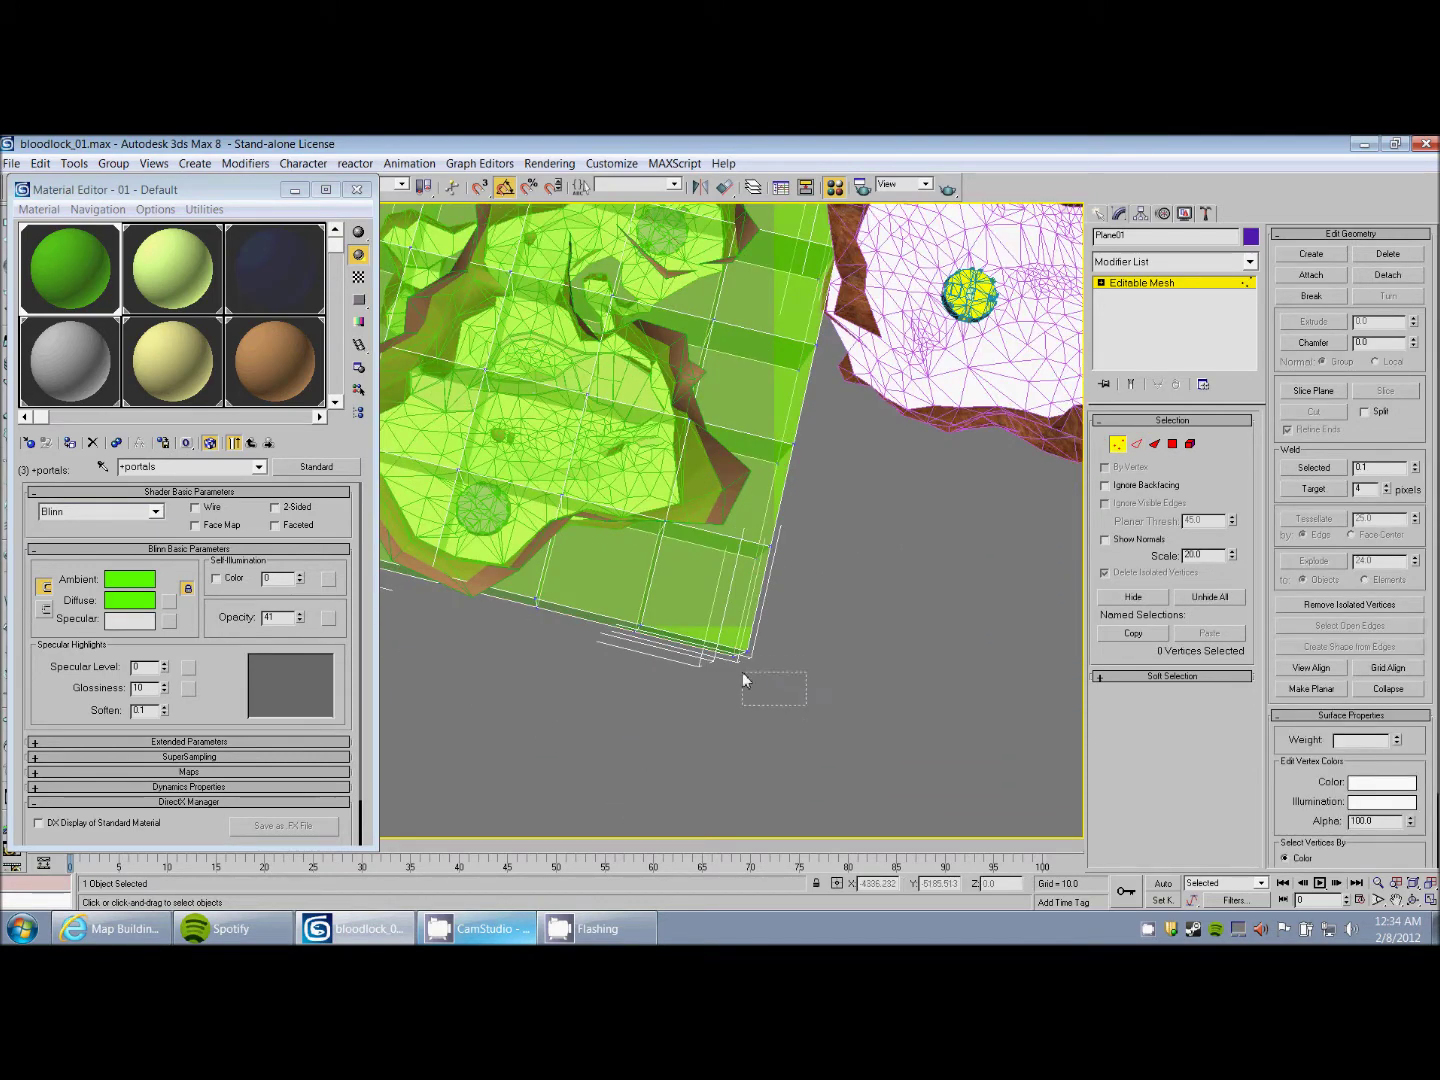
drag(742, 671, 713, 640)
click(739, 642)
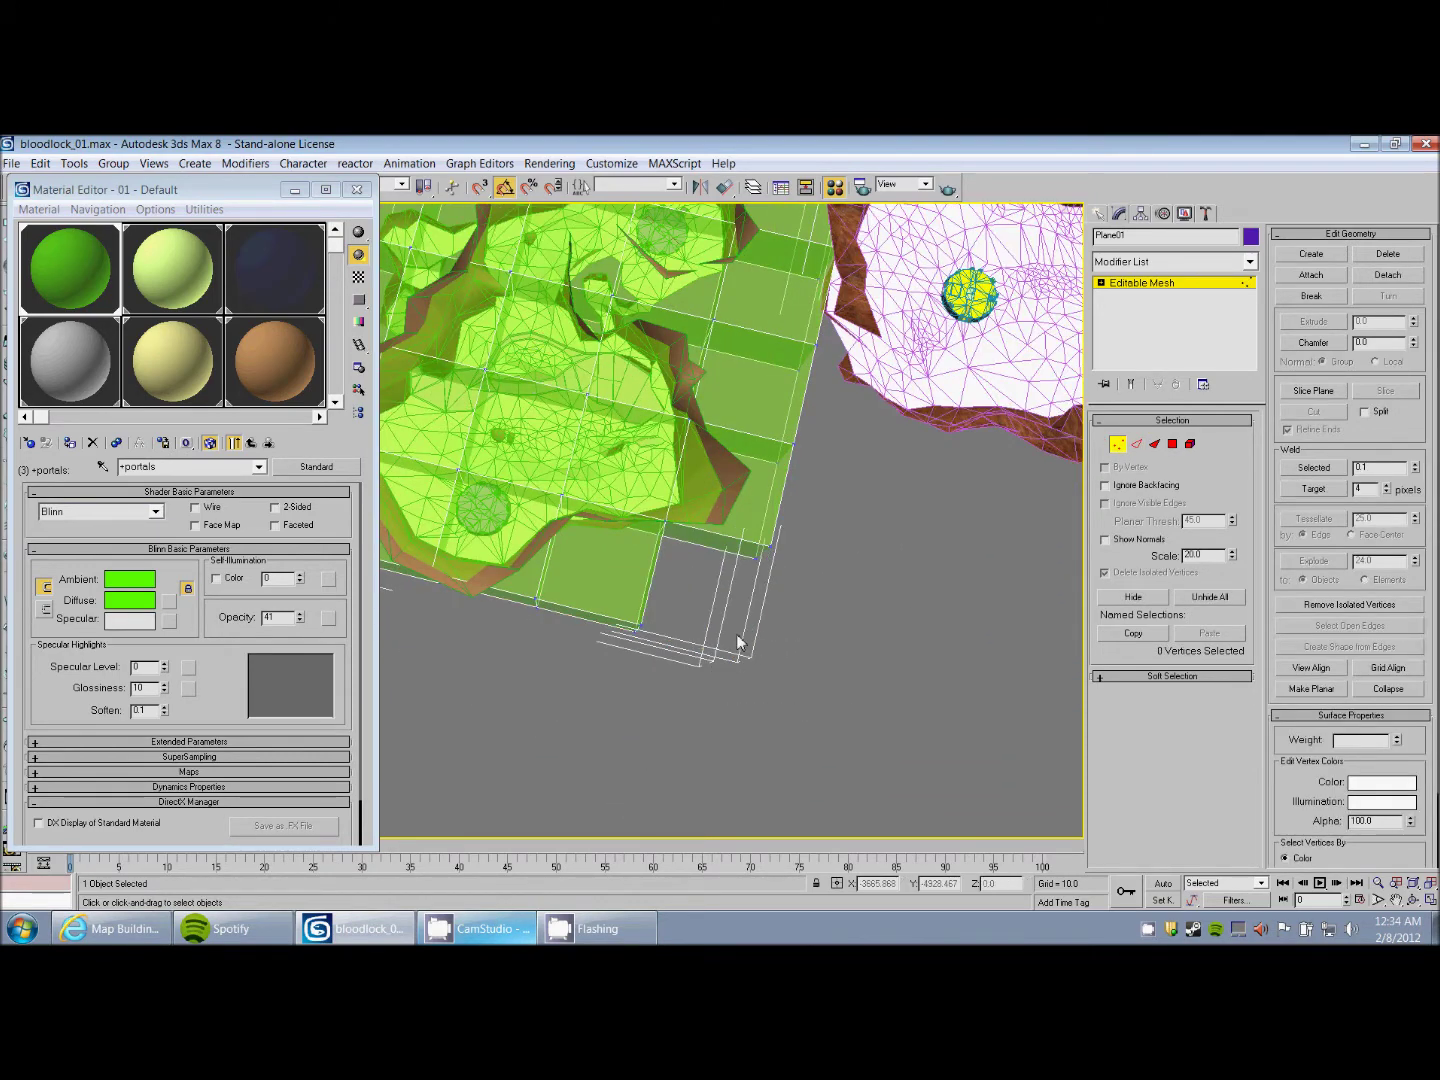
middle_drag(739, 641, 831, 625)
drag(500, 630, 558, 681)
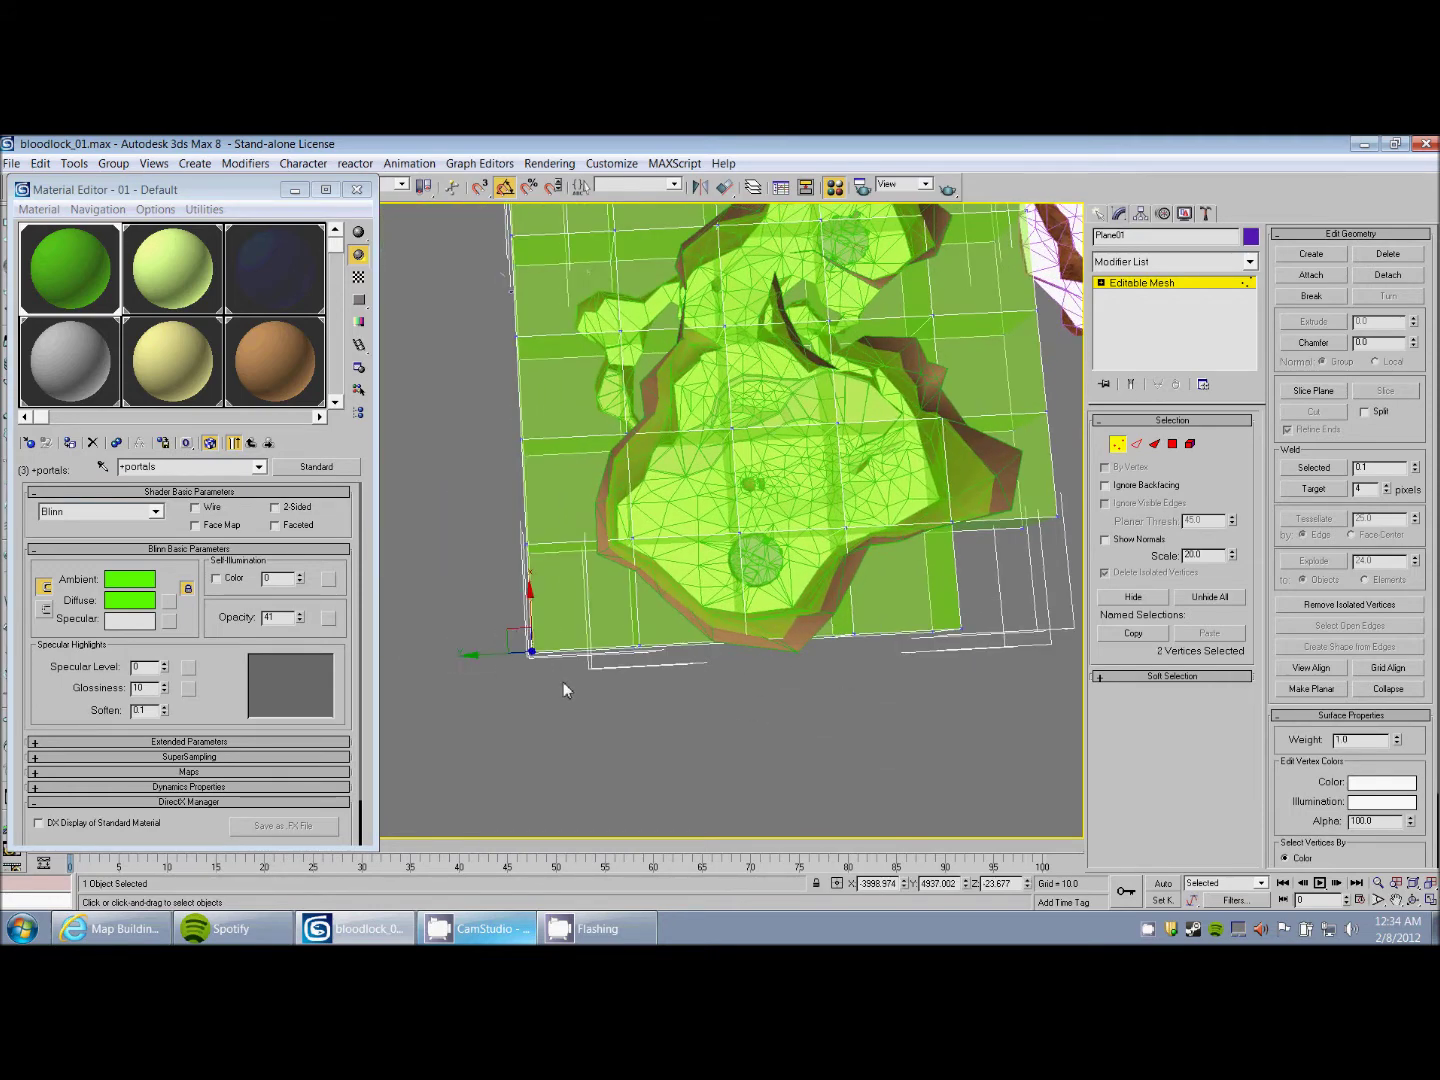
key(Delete)
- Select the second row of grid vertices across the cave's far end and move it along X to about 3676
middle_drag(629, 519, 556, 738)
drag(474, 389, 470, 769)
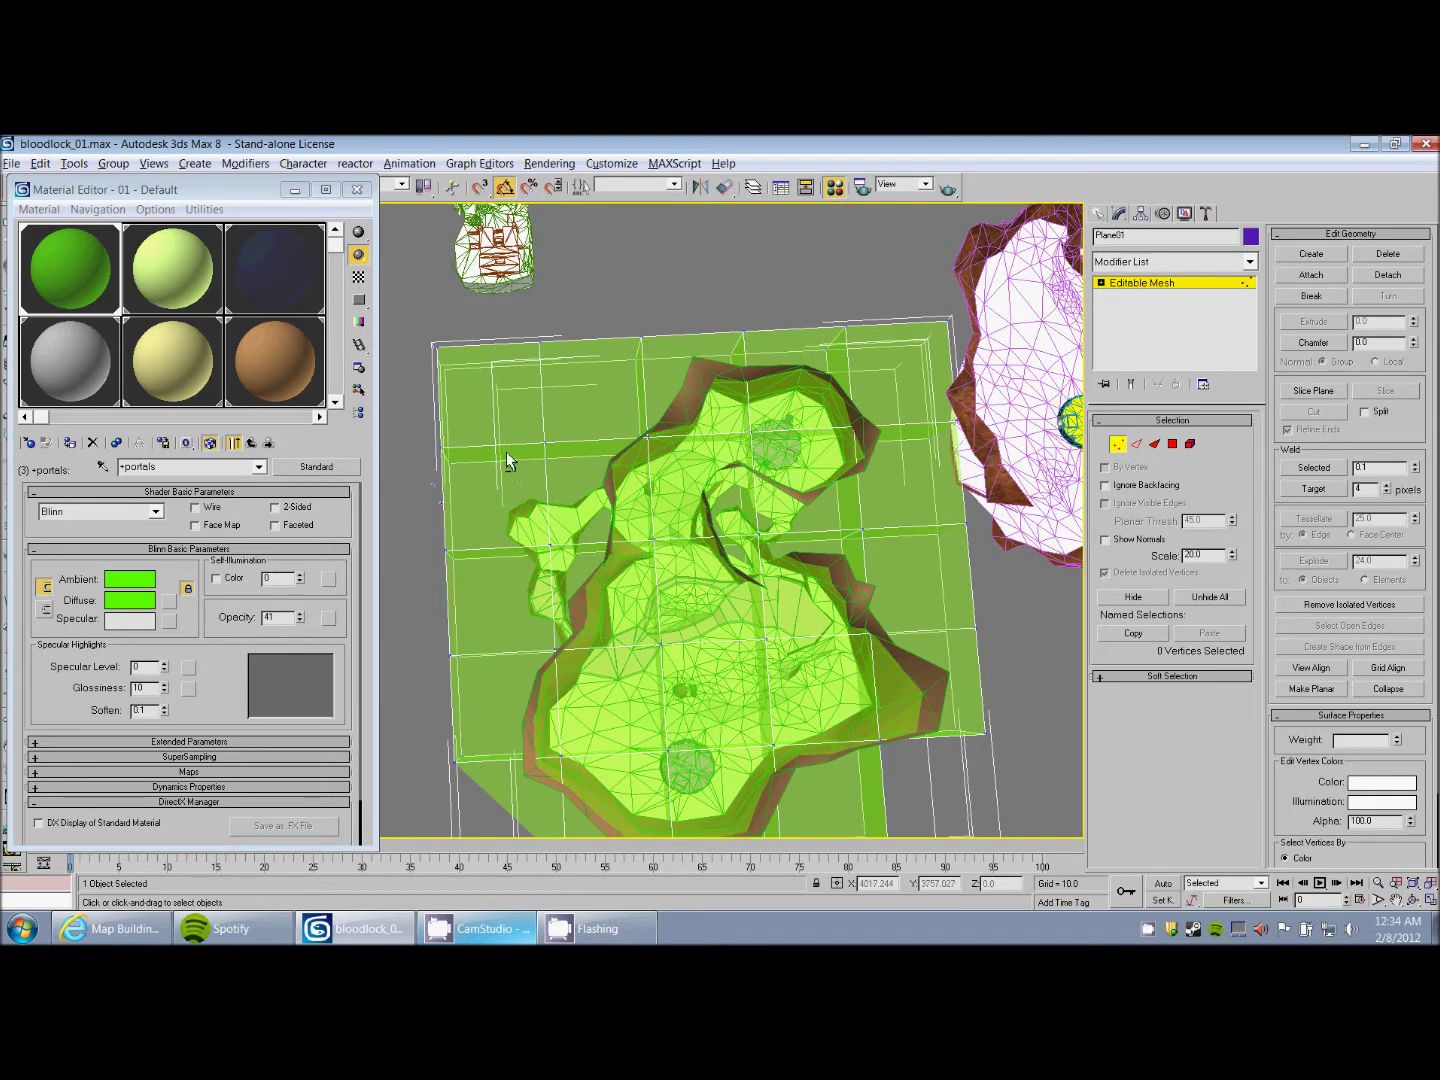
alt+middle_drag(508, 452, 447, 405)
drag(487, 438, 930, 497)
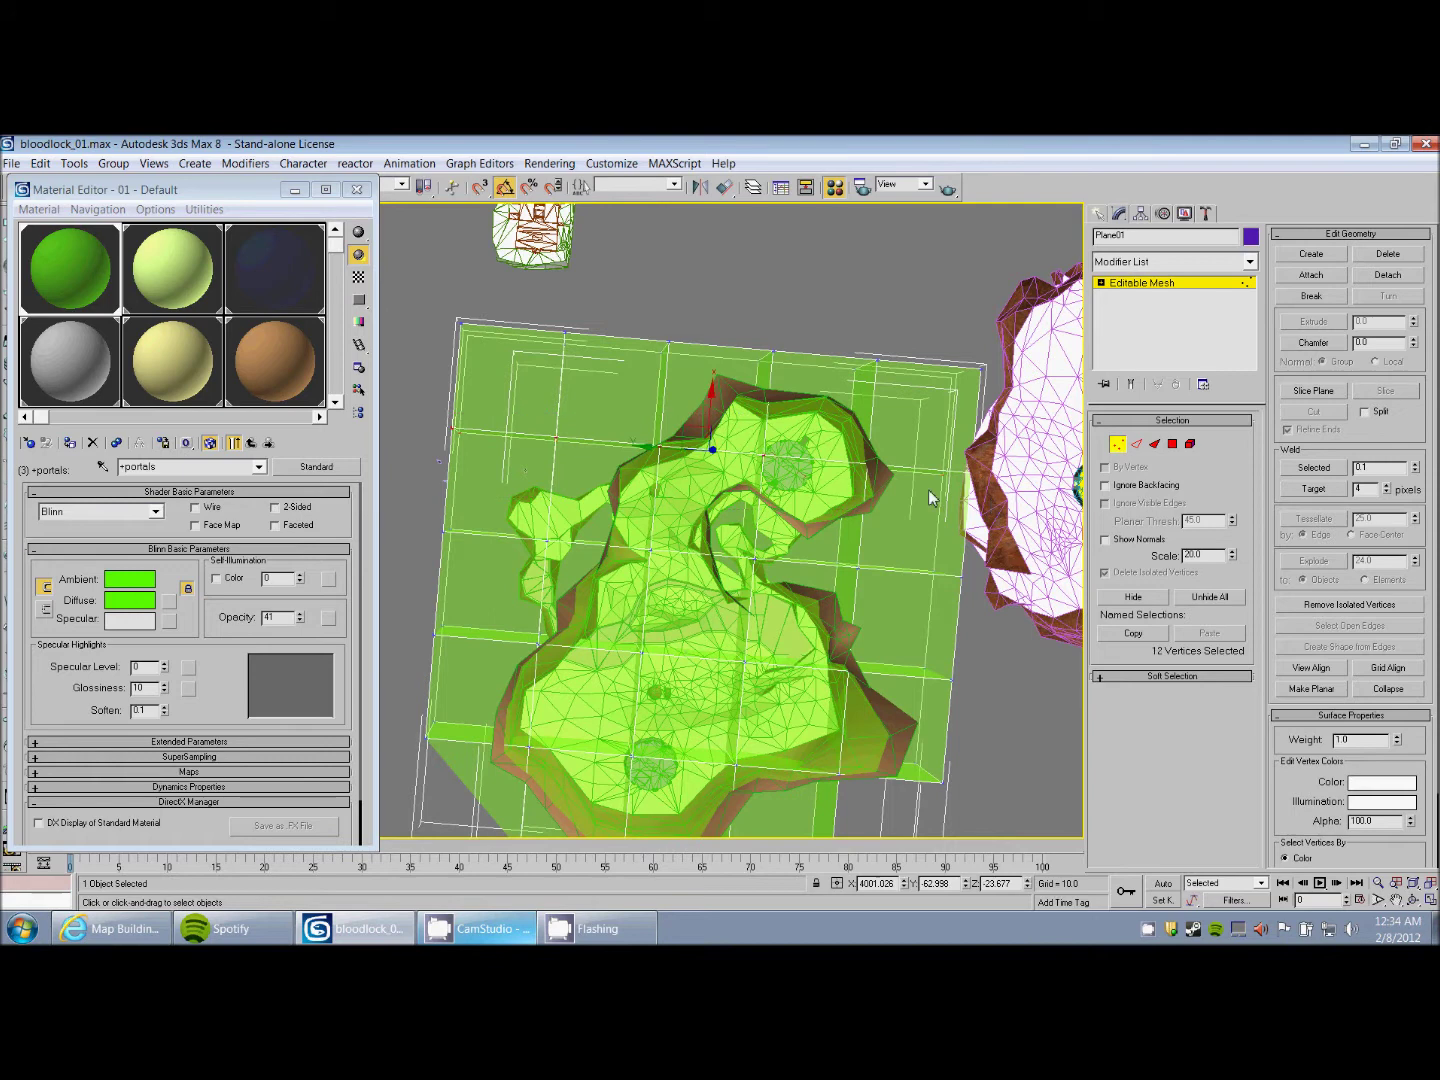
drag(713, 449, 708, 429)
- Examine from several angles where the portal walls cross the cave's ridges and rooms, and leave vertex editing
middle_drag(748, 487, 658, 437)
scroll(687, 481, up, 4)
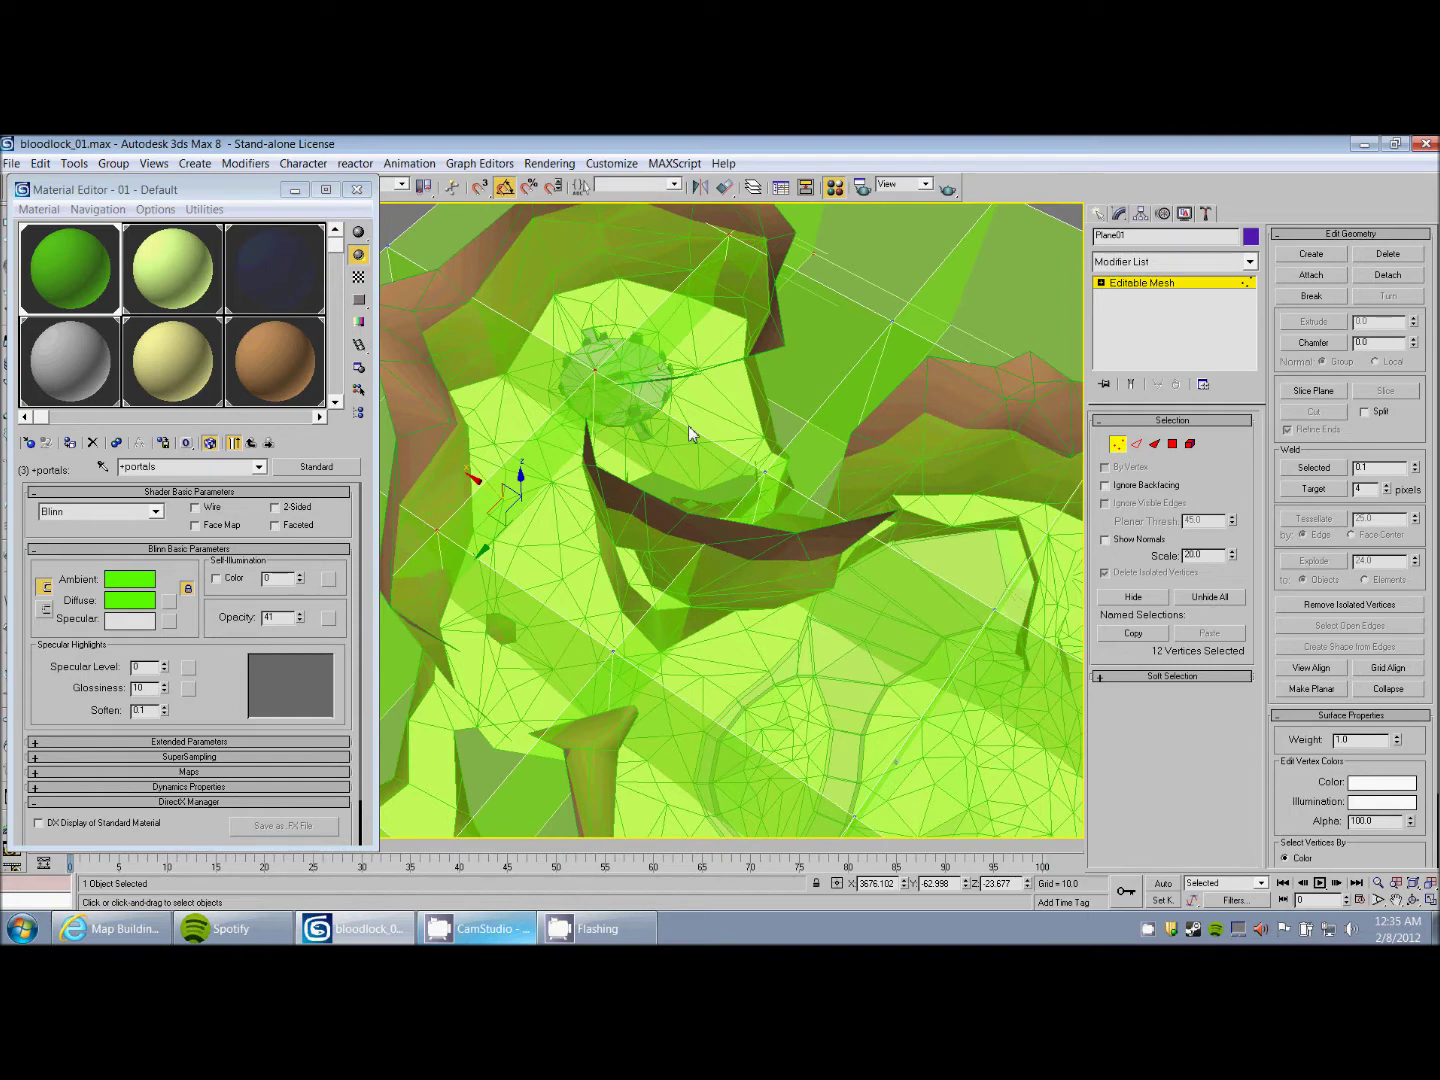
mouse_move(765, 310)
alt+middle_down()
mouse_move(726, 461)
mouse_move(738, 316)
alt+middle_up()
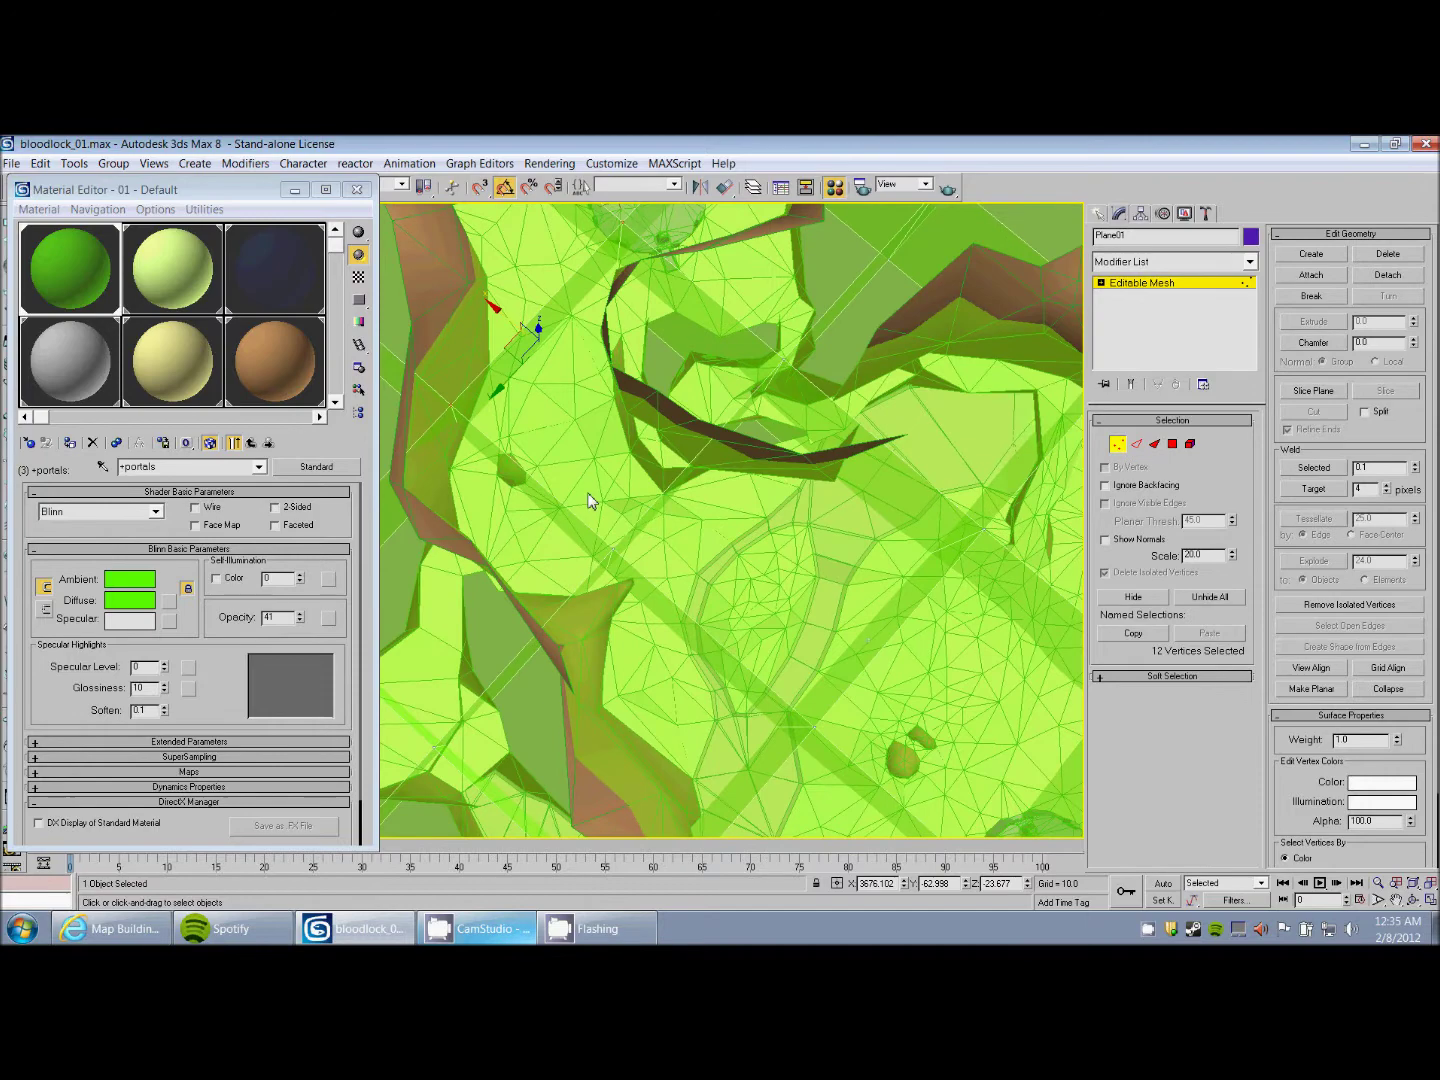
scroll(652, 643, down, 5)
middle_drag(723, 495, 712, 645)
alt+middle_drag(713, 645, 706, 470)
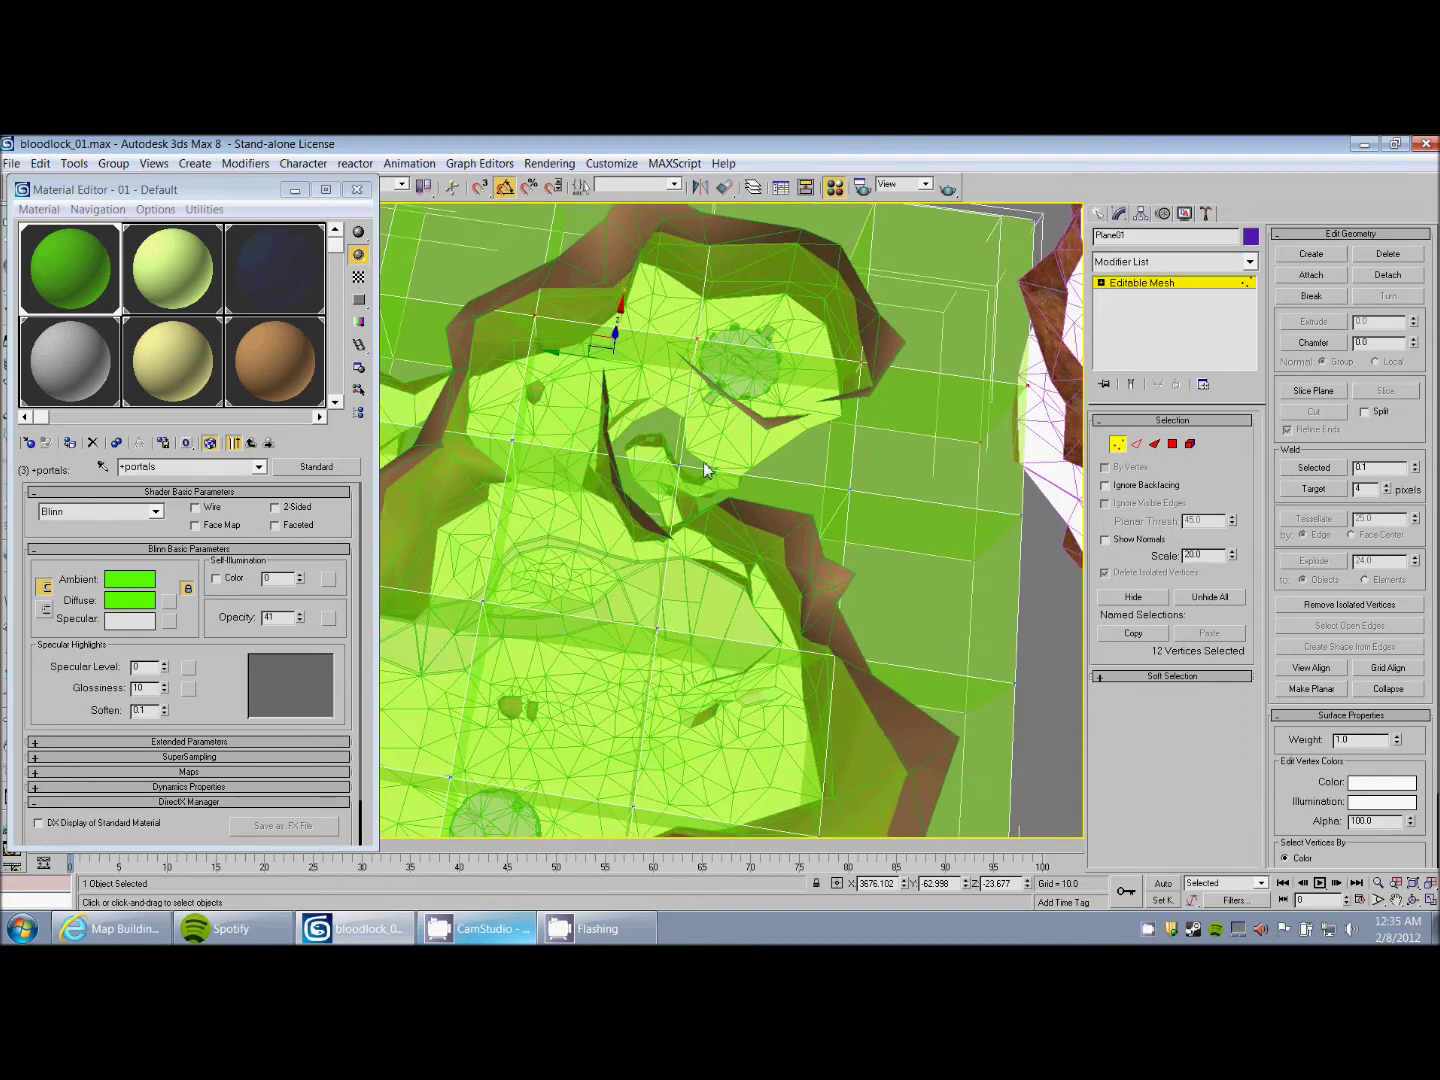
middle_drag(648, 590, 697, 479)
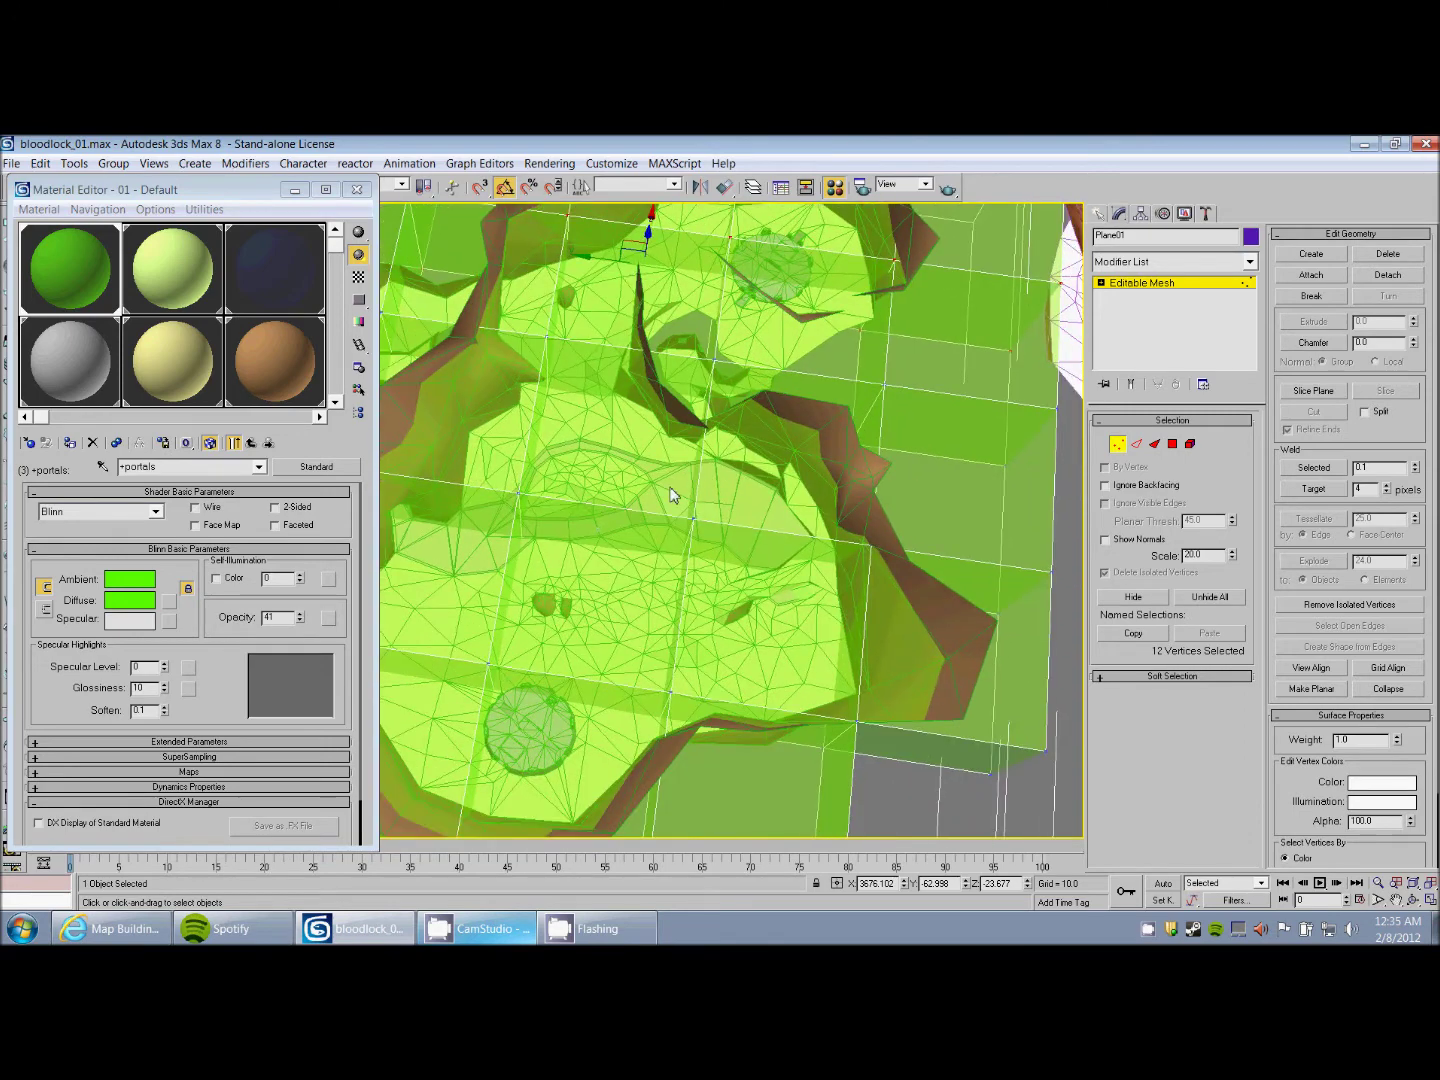
alt+middle_drag(671, 487, 942, 503)
alt+middle_drag(813, 517, 967, 536)
click(1117, 445)
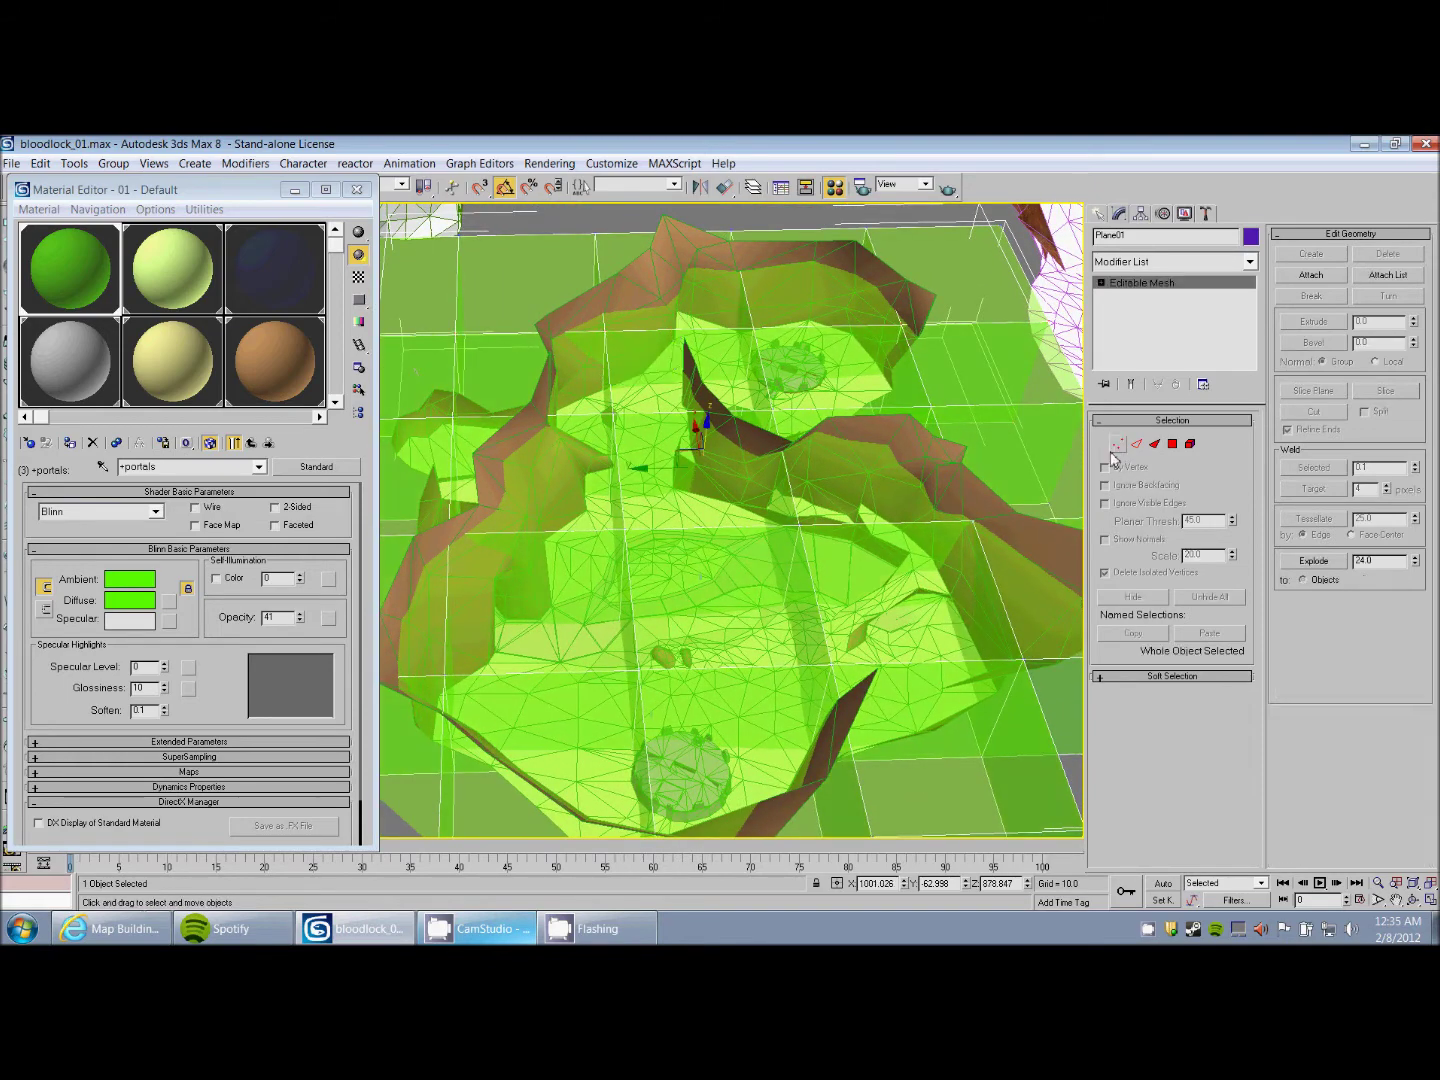
- Delete the portal grid plane and unhide all hidden objects to bring back the trimmed portal mesh
middle_drag(950, 514, 944, 429)
scroll(944, 430, down, 5)
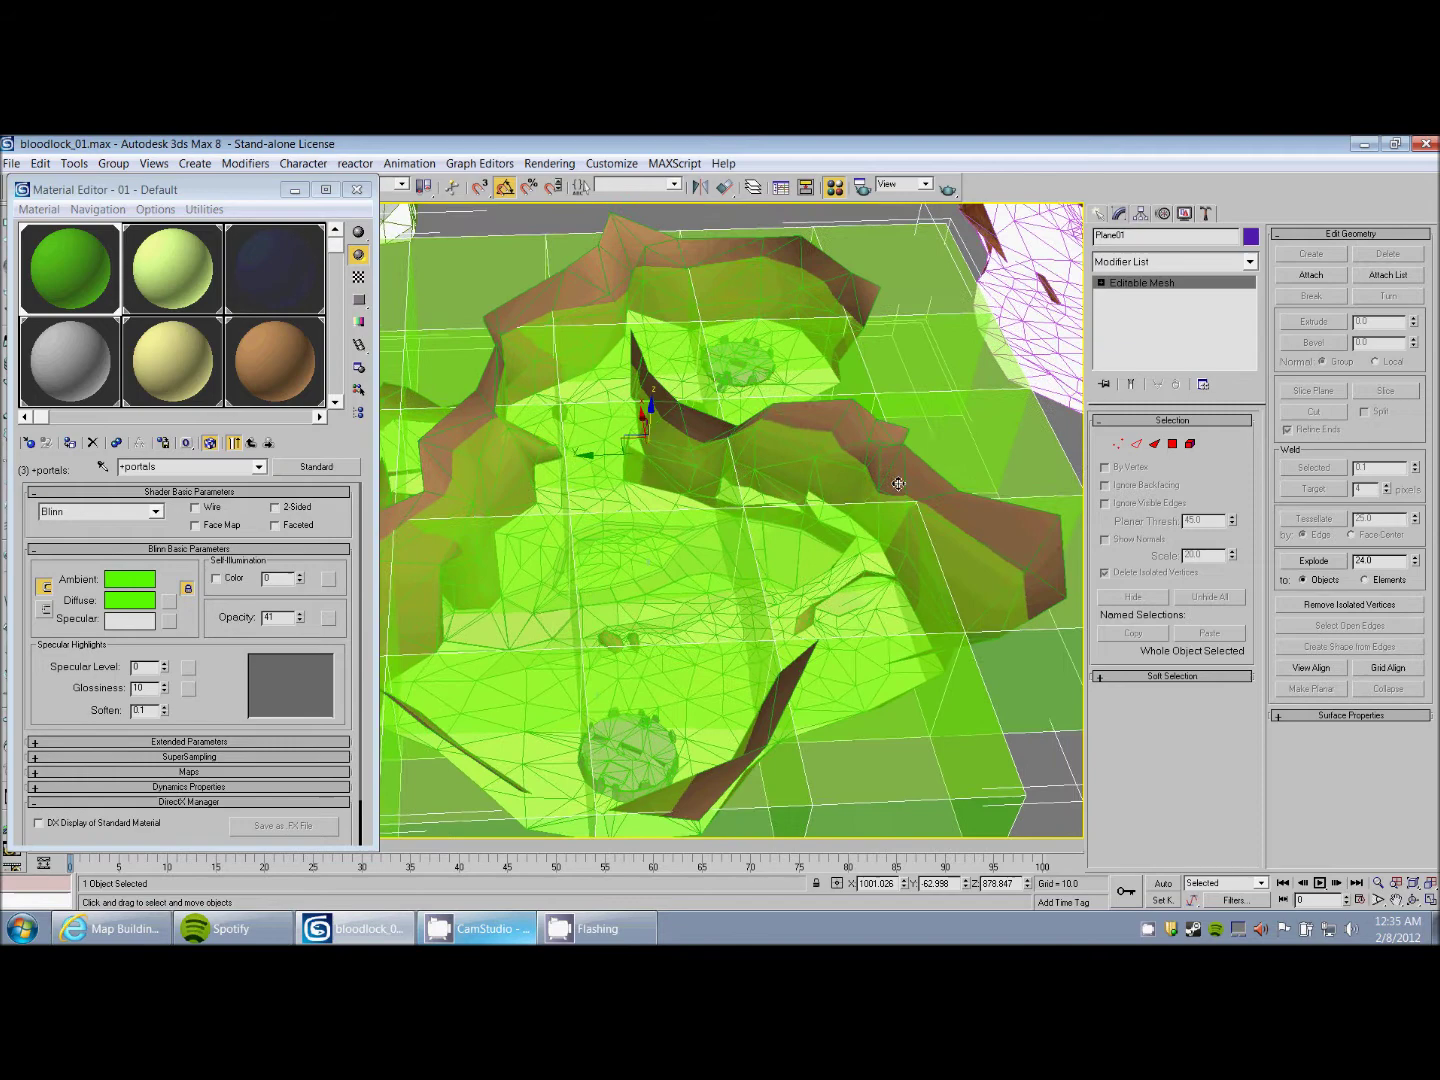
click(851, 507)
right_click(748, 576)
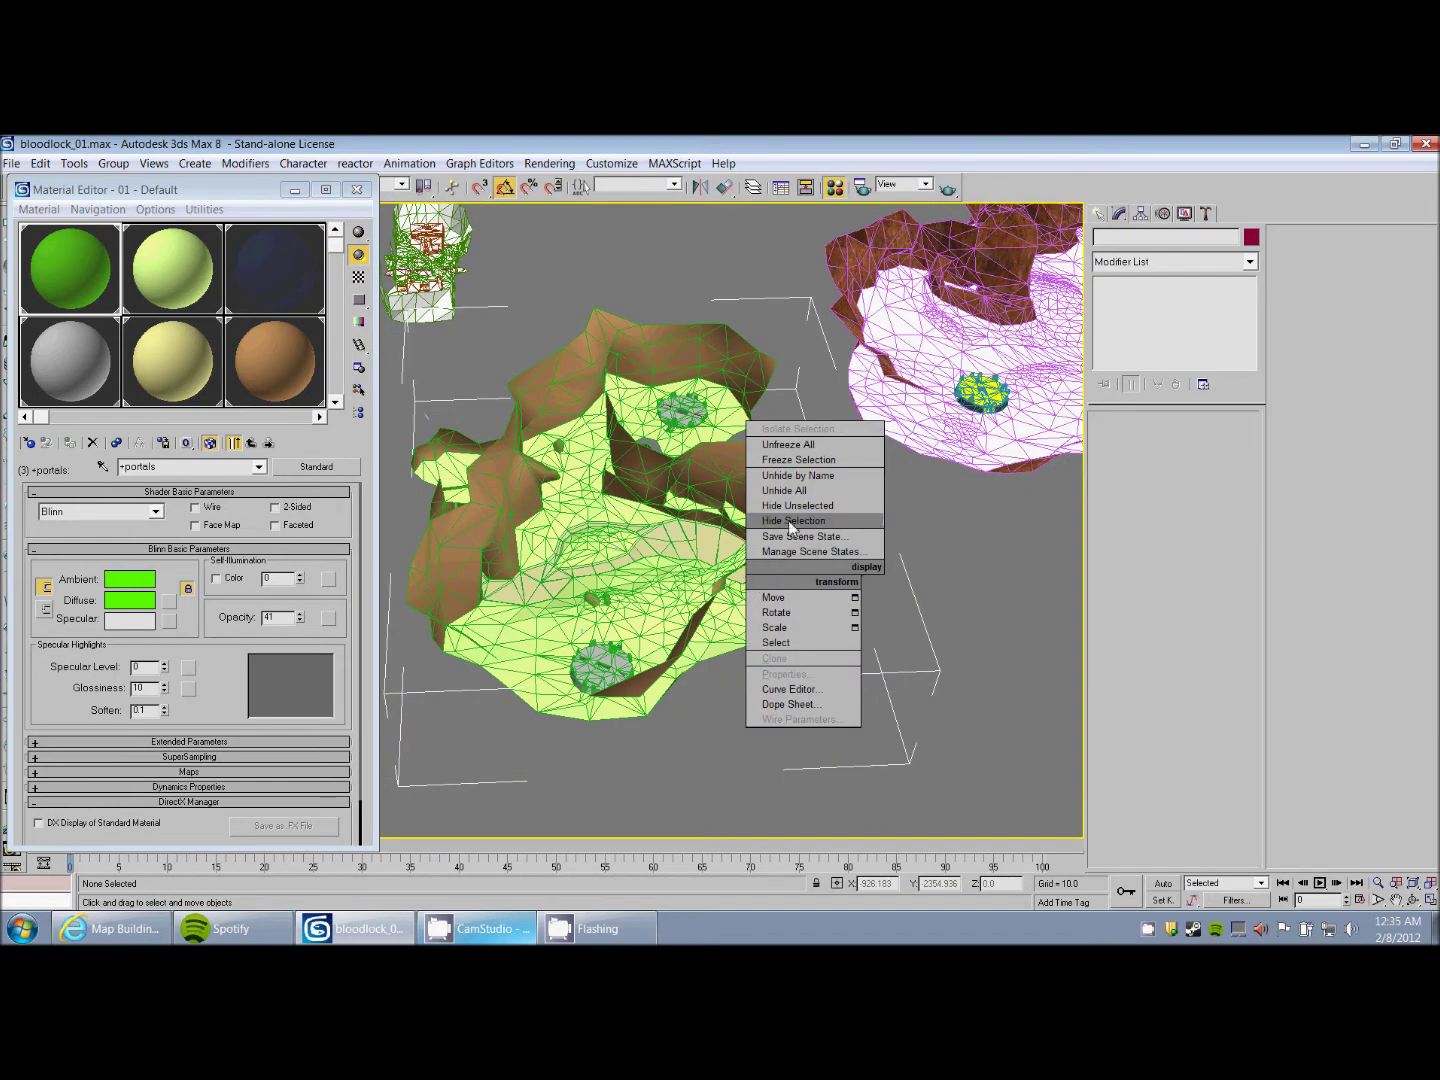
click(781, 491)
- Examine how the trimmed portal planes fit the cave's walls and floor from several angles, and close the Material Editor
alt+middle_drag(758, 515, 795, 500)
scroll(795, 500, up, 5)
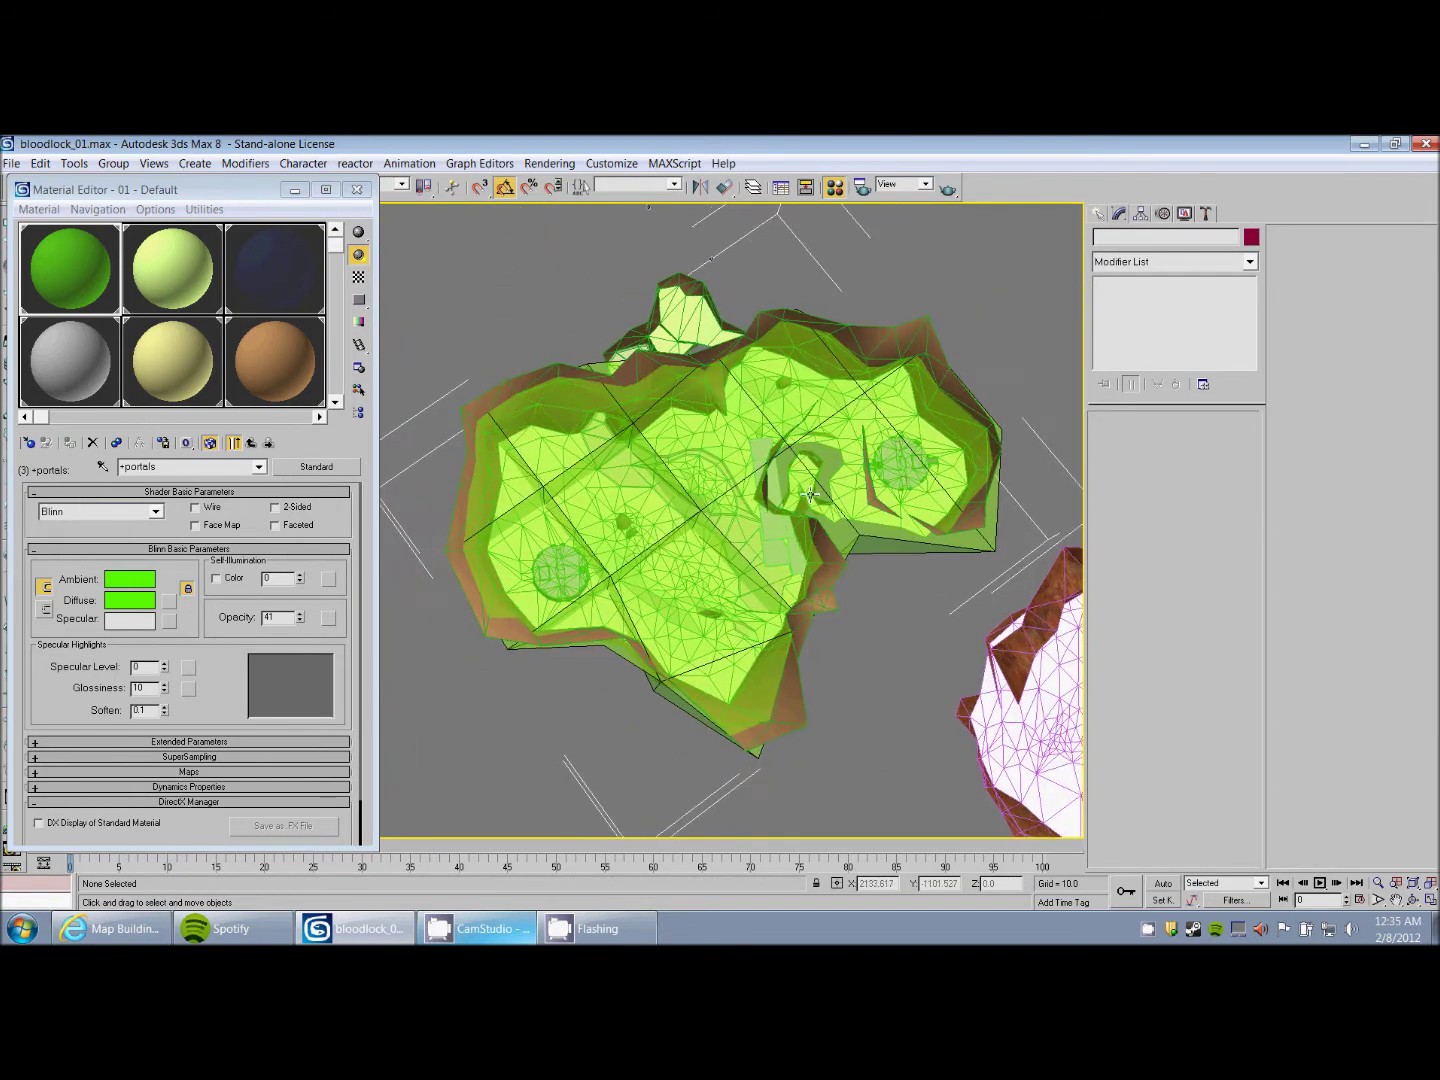
alt+middle_drag(778, 566, 750, 558)
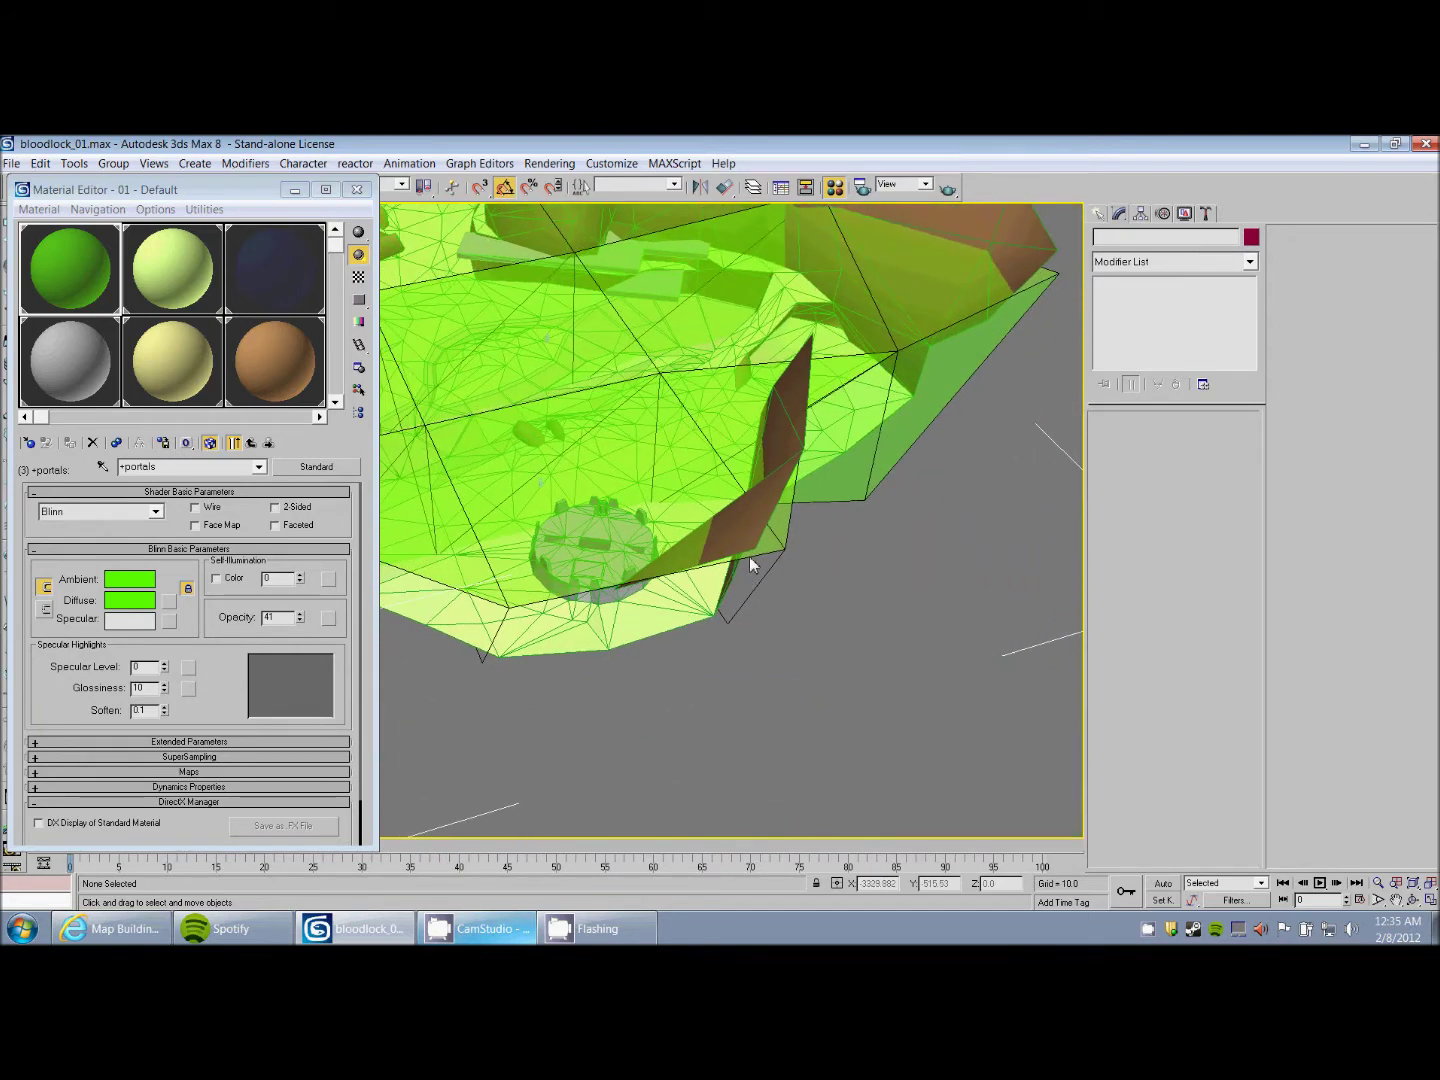
middle_drag(749, 565, 683, 653)
scroll(723, 428, up, 3)
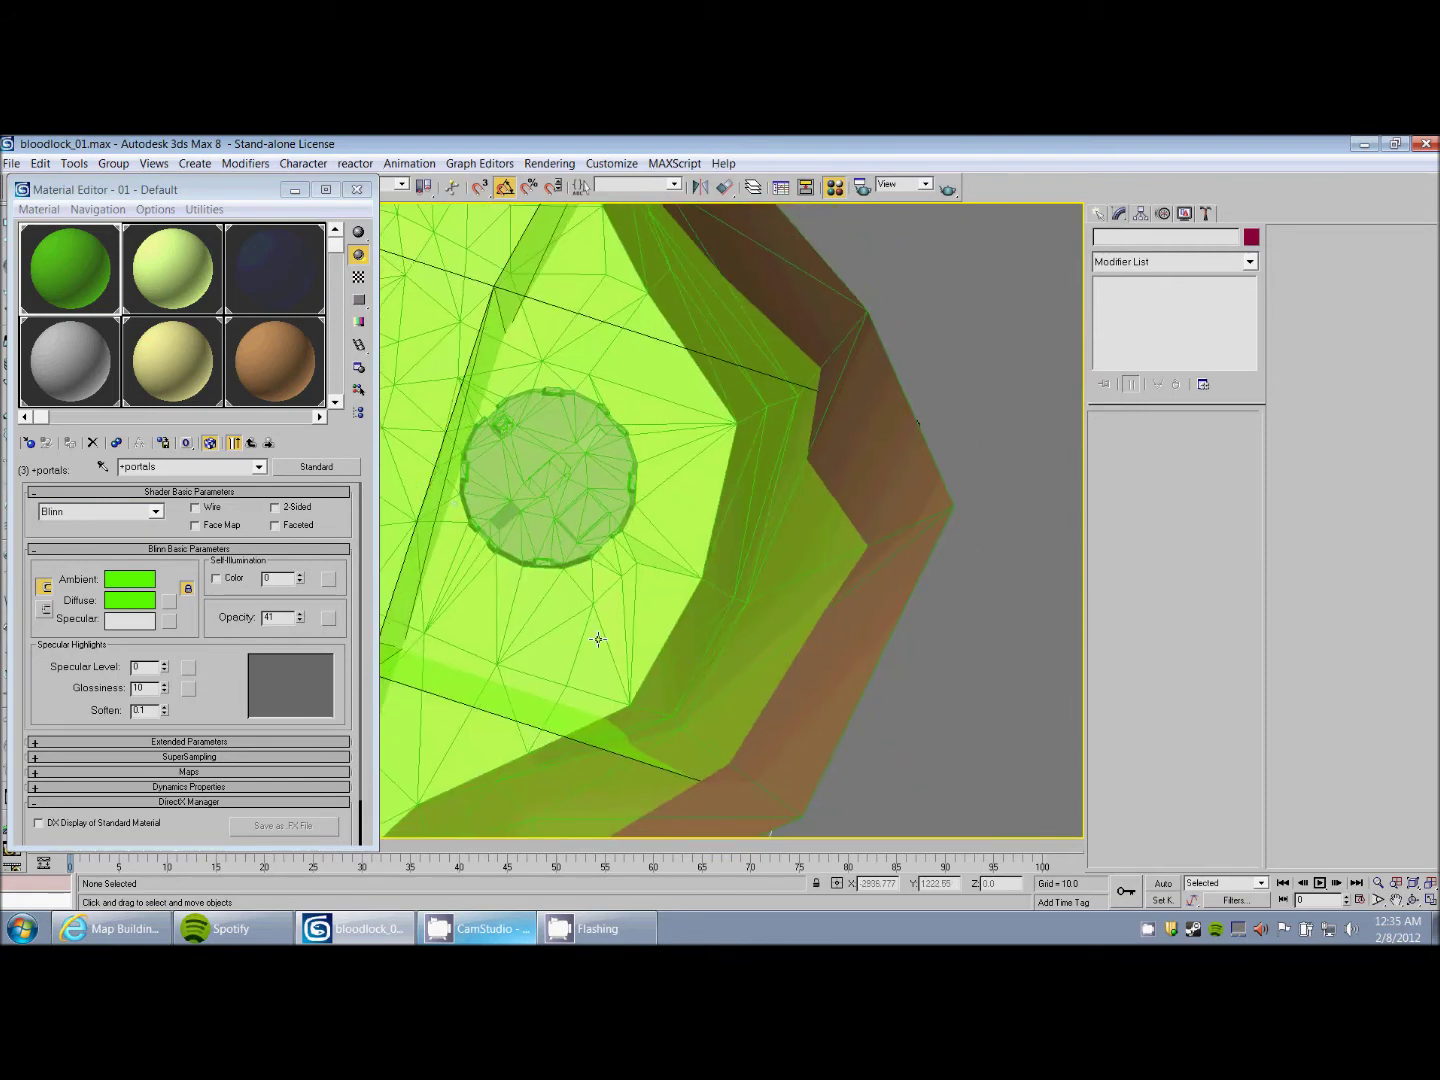
alt+middle_drag(597, 639, 1086, 550)
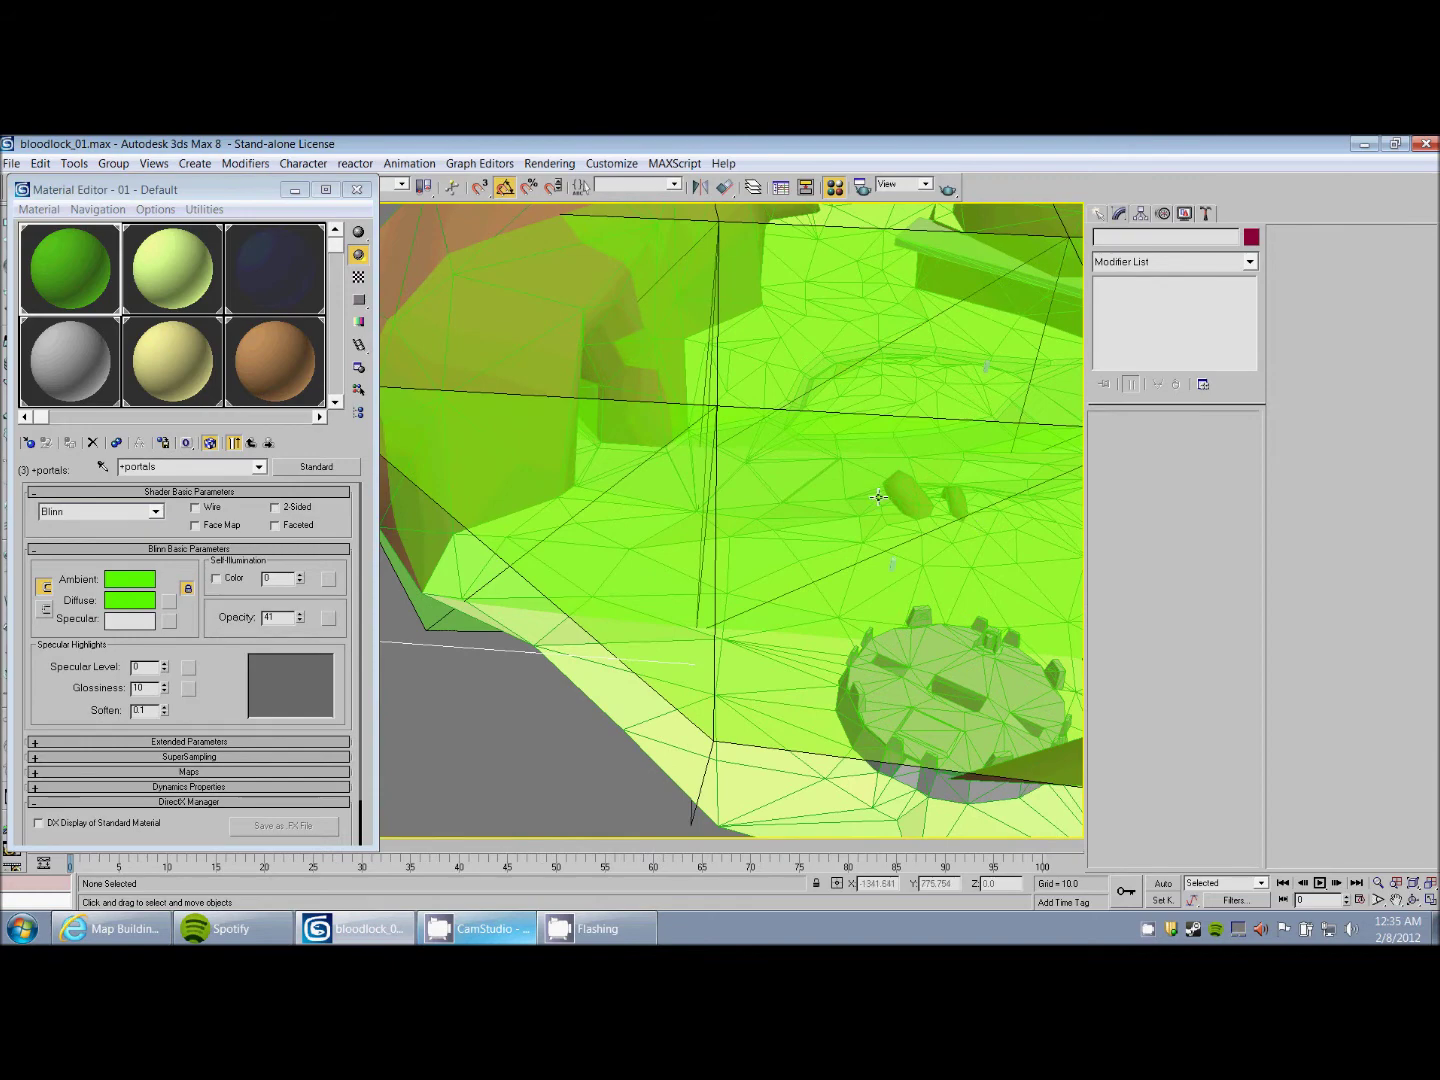
alt+middle_drag(880, 464, 694, 538)
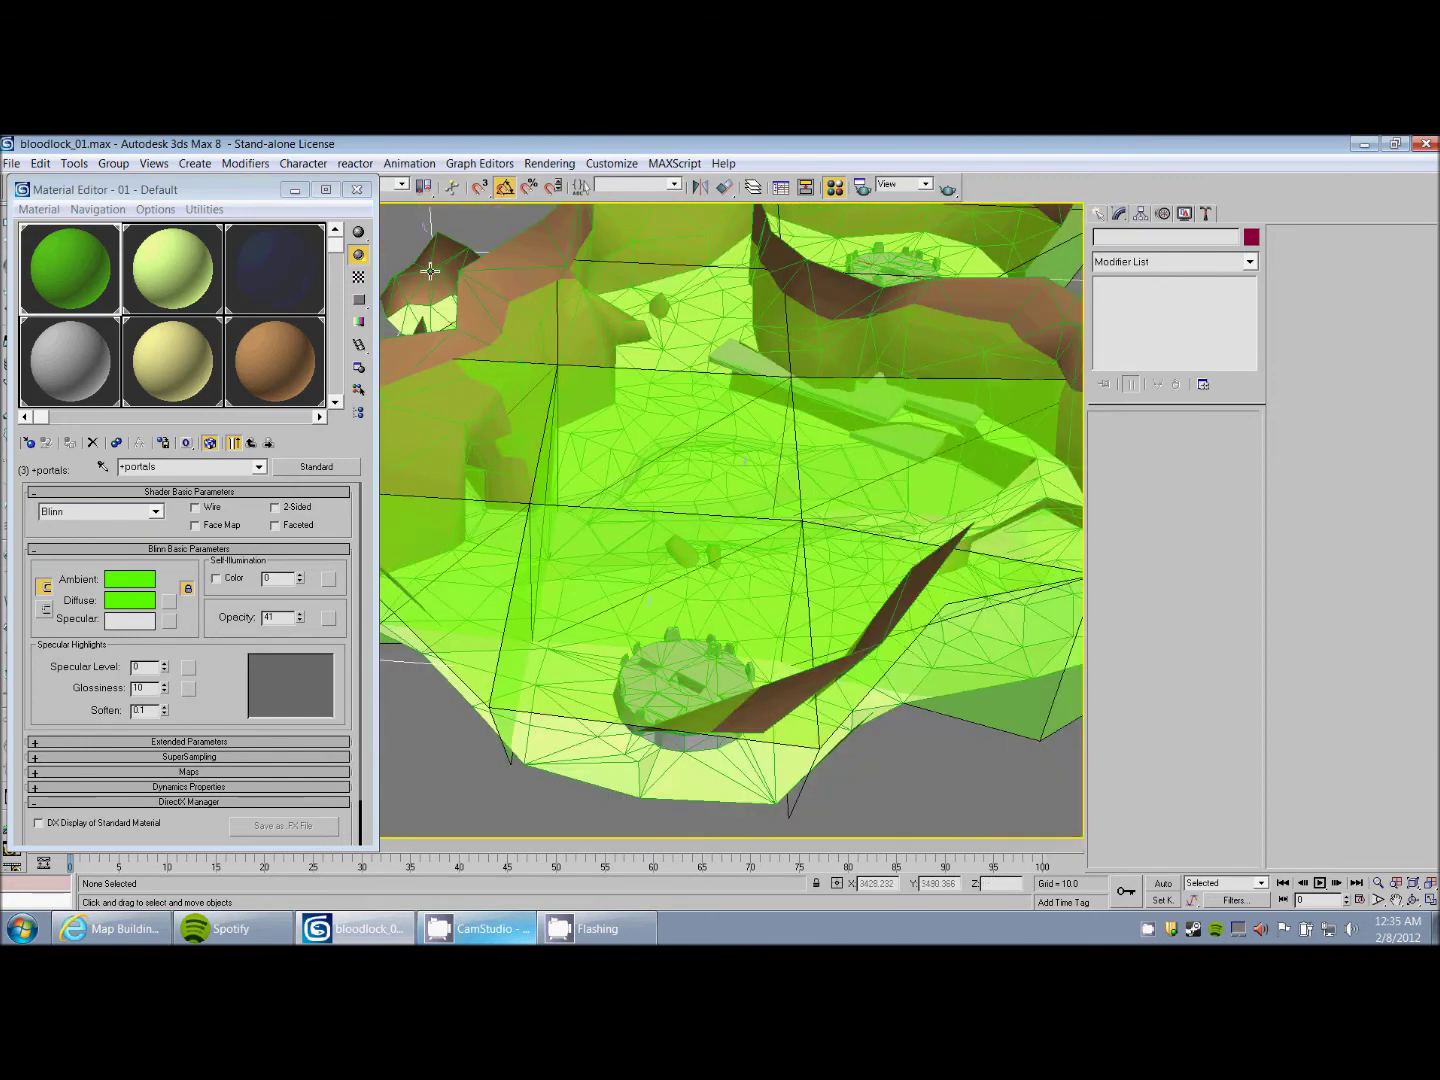
click(357, 189)
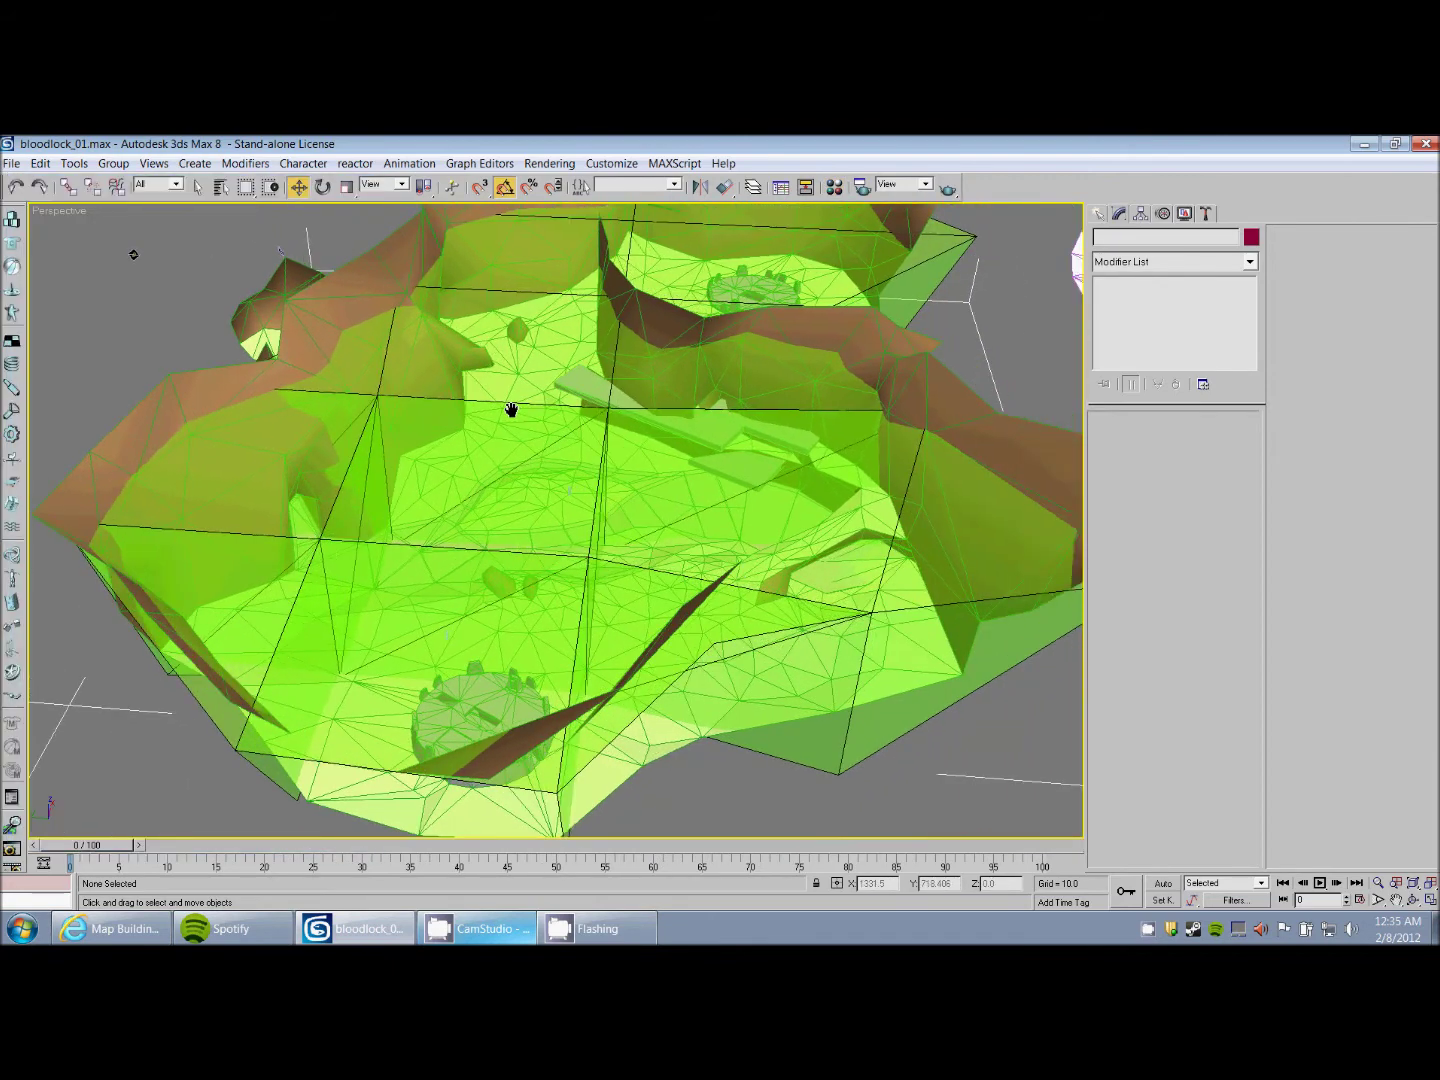